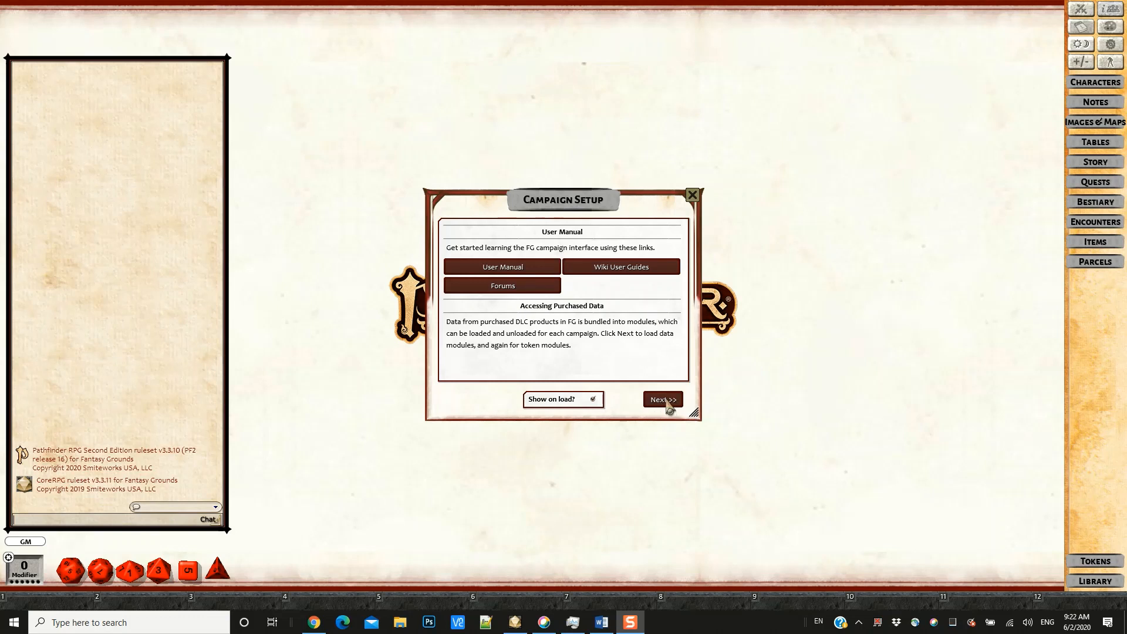
- Load the Pathfinder Second Edition Core module set from the Data Modules page of Campaign Setup
click(663, 400)
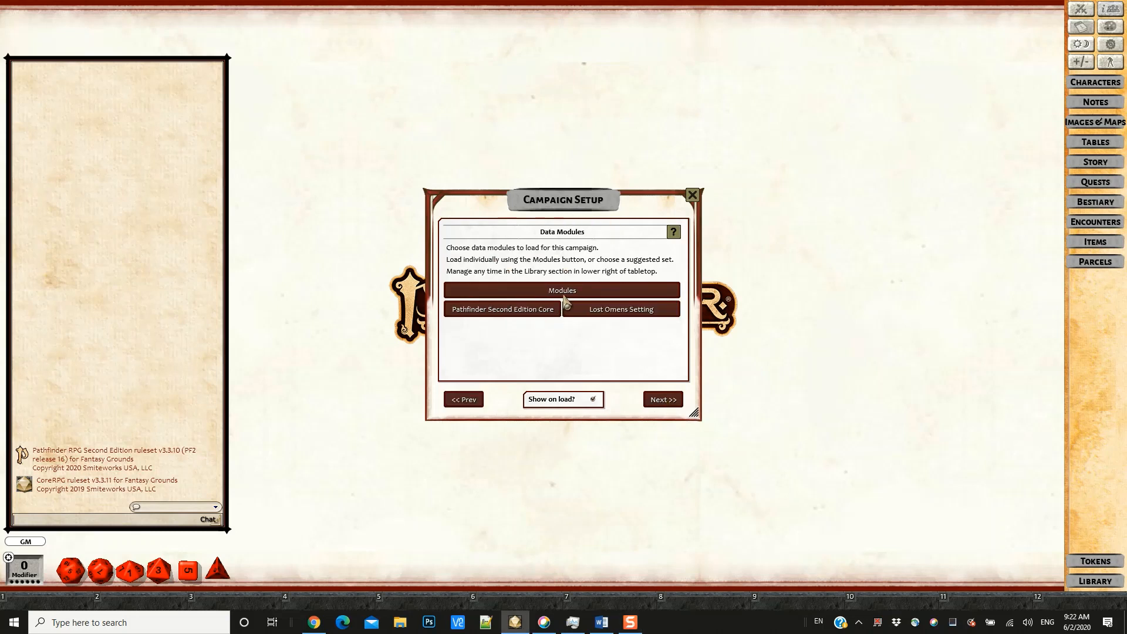
click(502, 311)
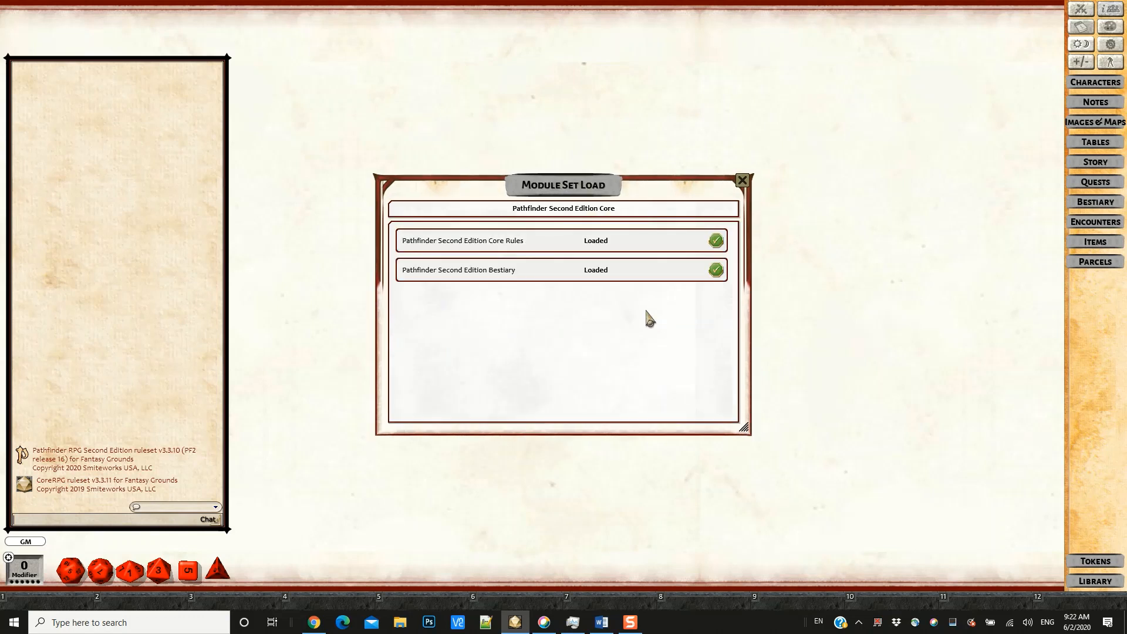
click(742, 180)
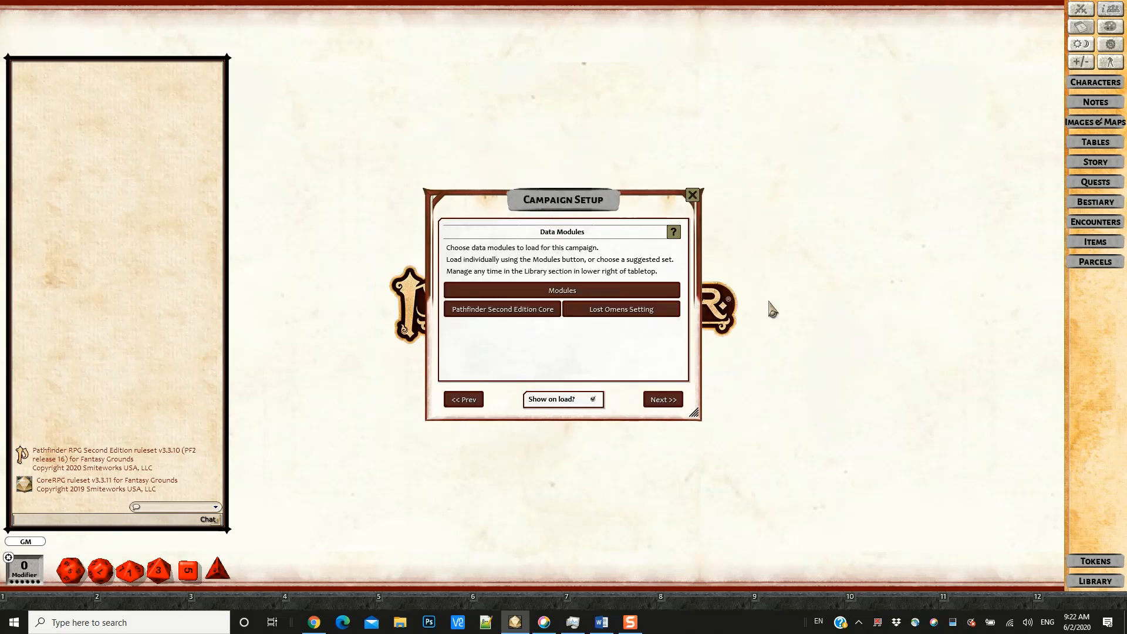
- Load the Lost Omens Setting module set and close Campaign Setup
click(646, 317)
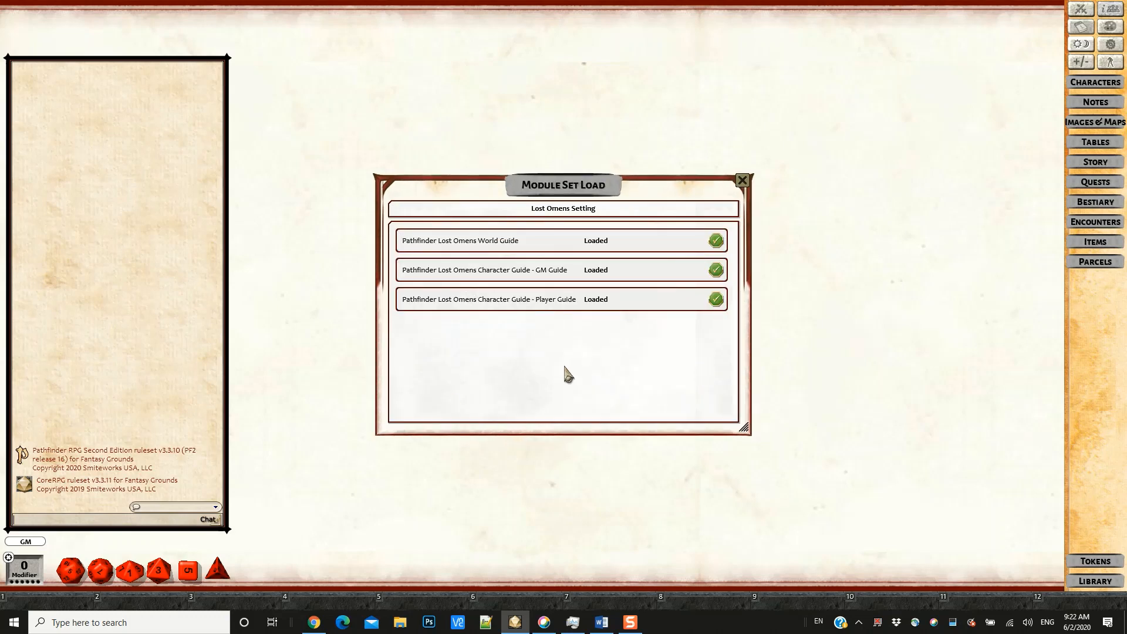
drag(564, 367, 812, 499)
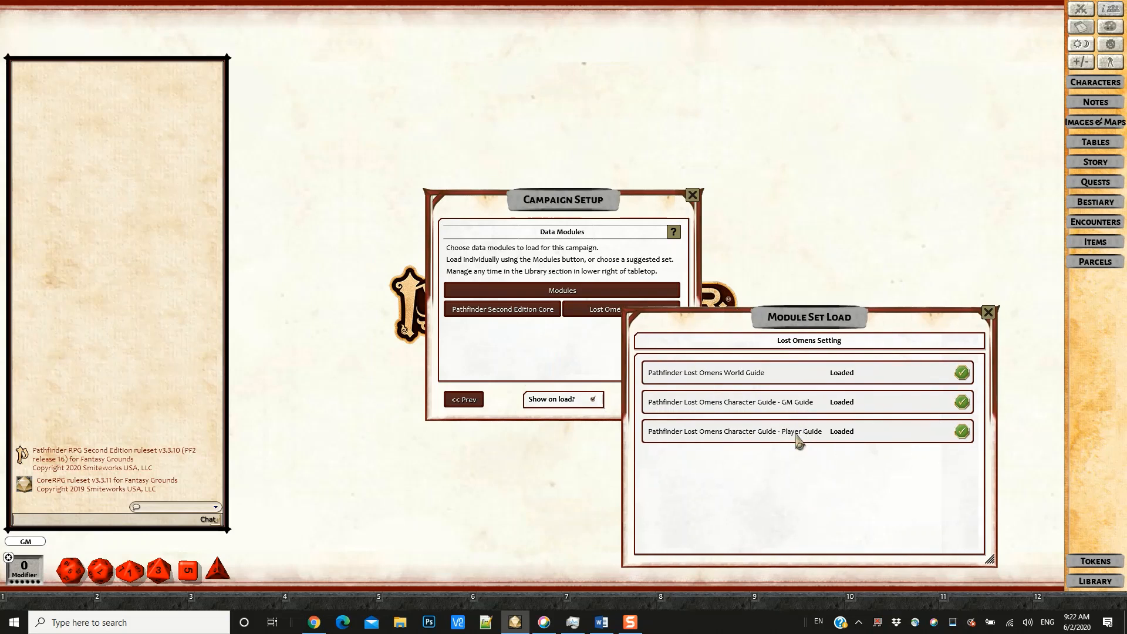
click(990, 314)
click(693, 195)
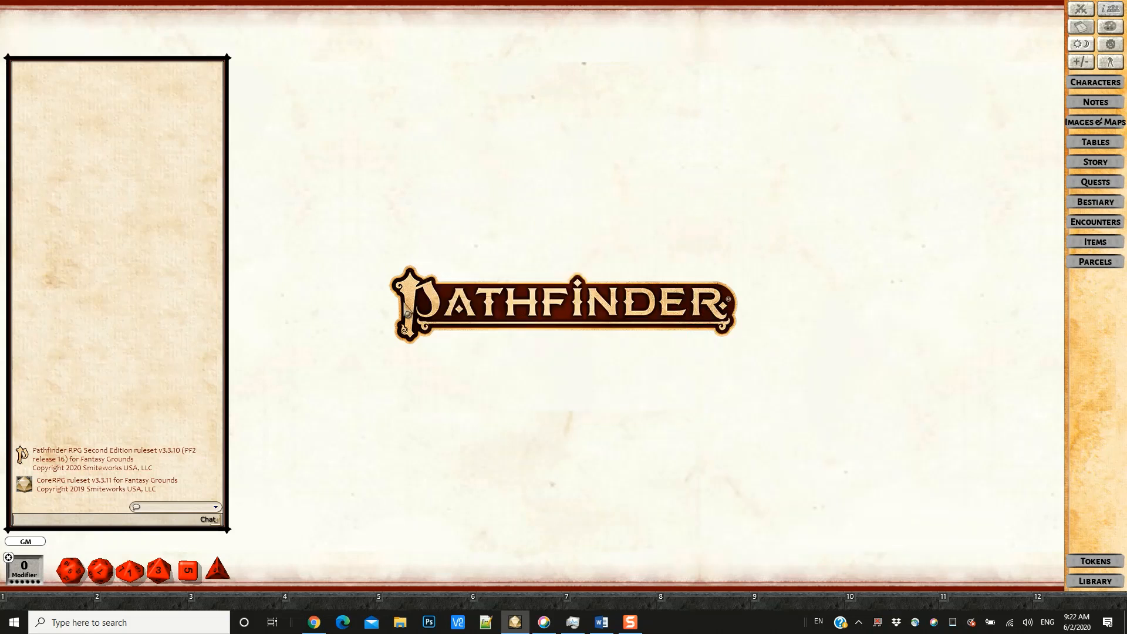
- Reopen Campaign Setup from the game options to view it, and close both windows
click(1111, 50)
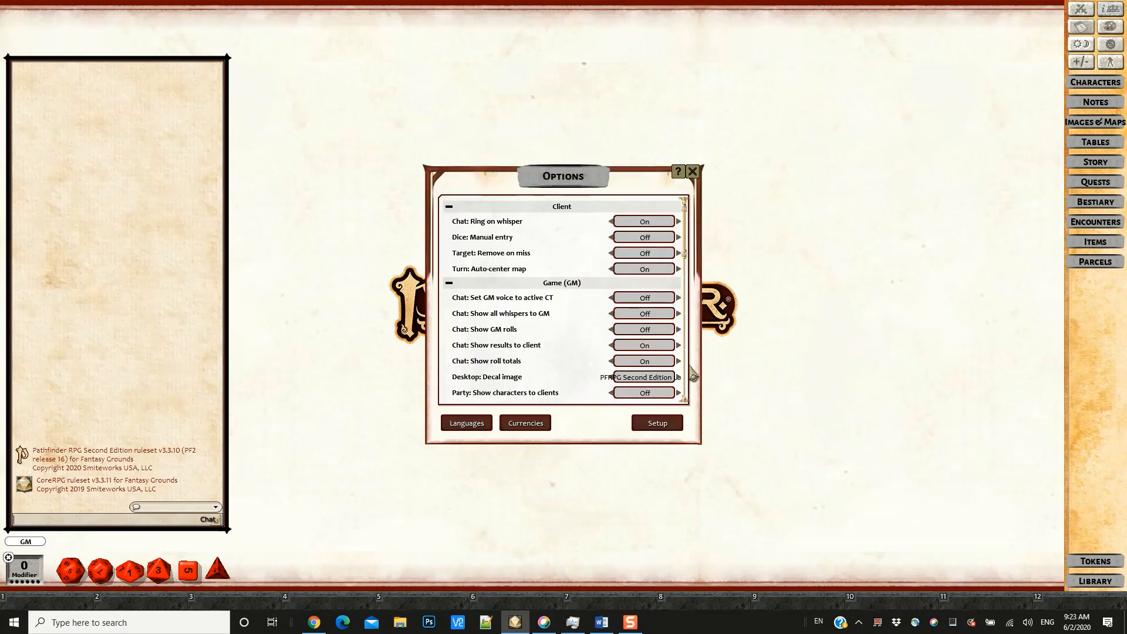
click(656, 424)
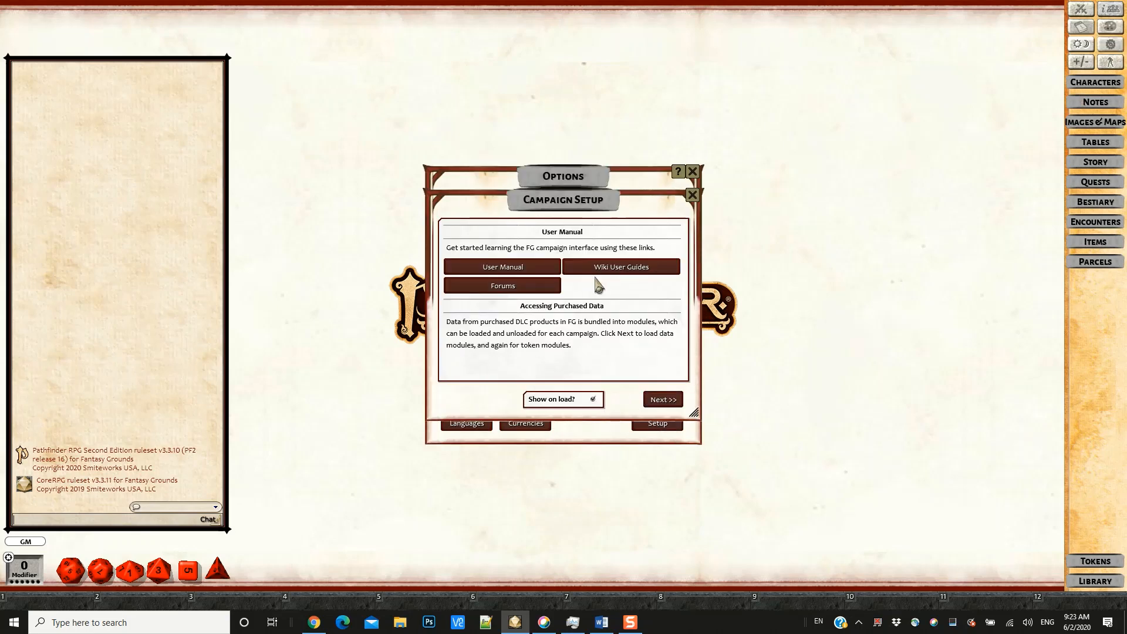
click(693, 194)
click(694, 173)
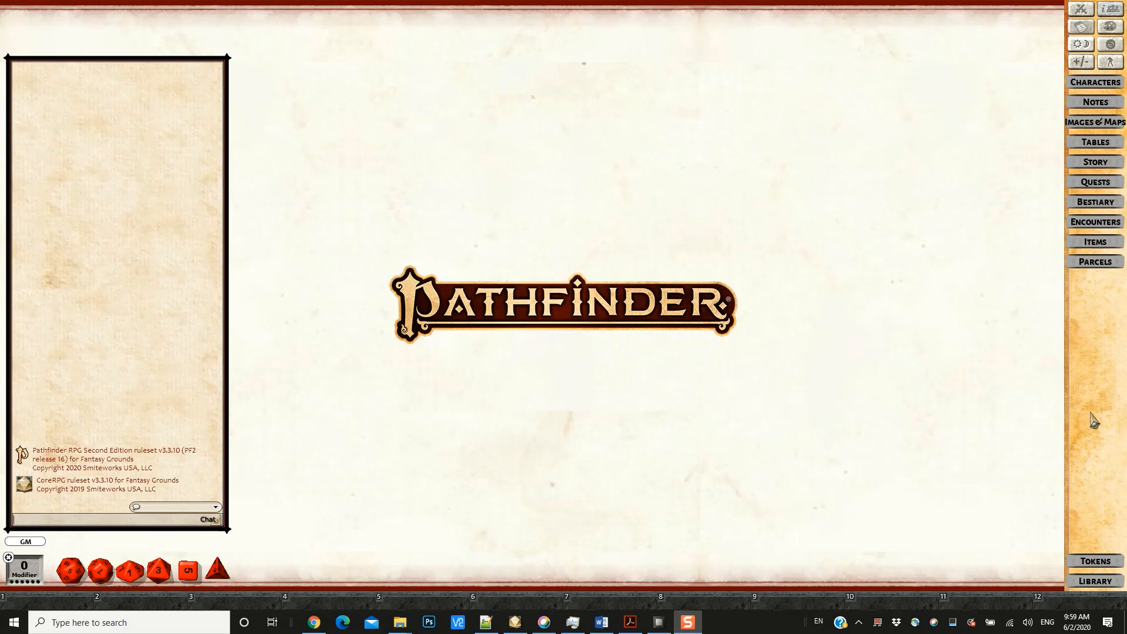
- Enable the Lookup data record type in the Library so it is available in the sidebar, and close the Library
click(1096, 581)
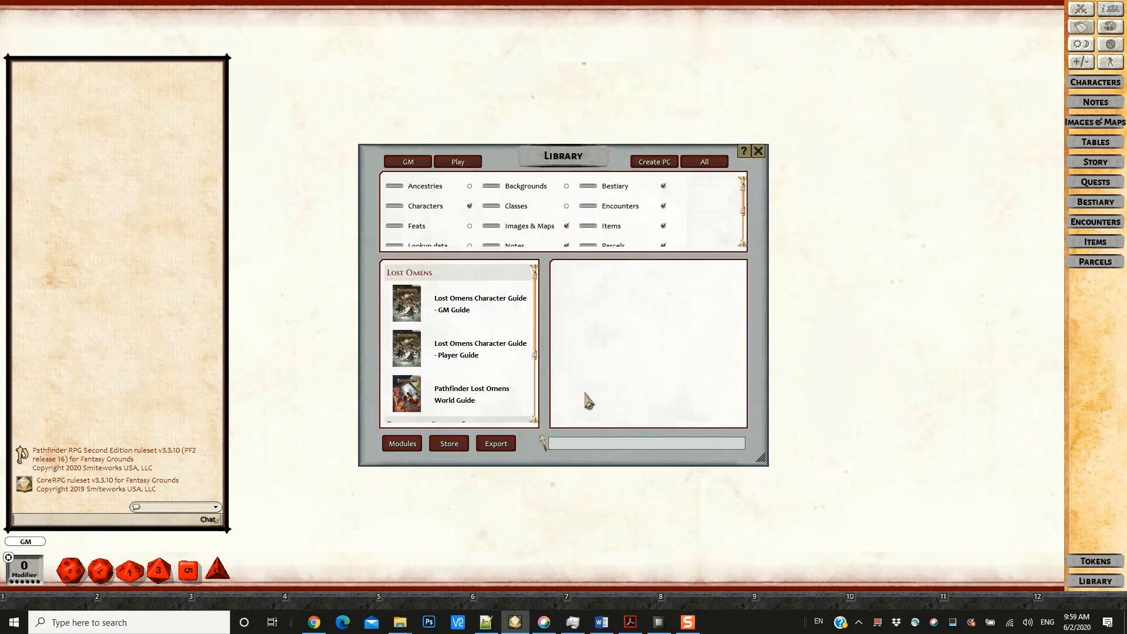
scroll(523, 223, down, 1)
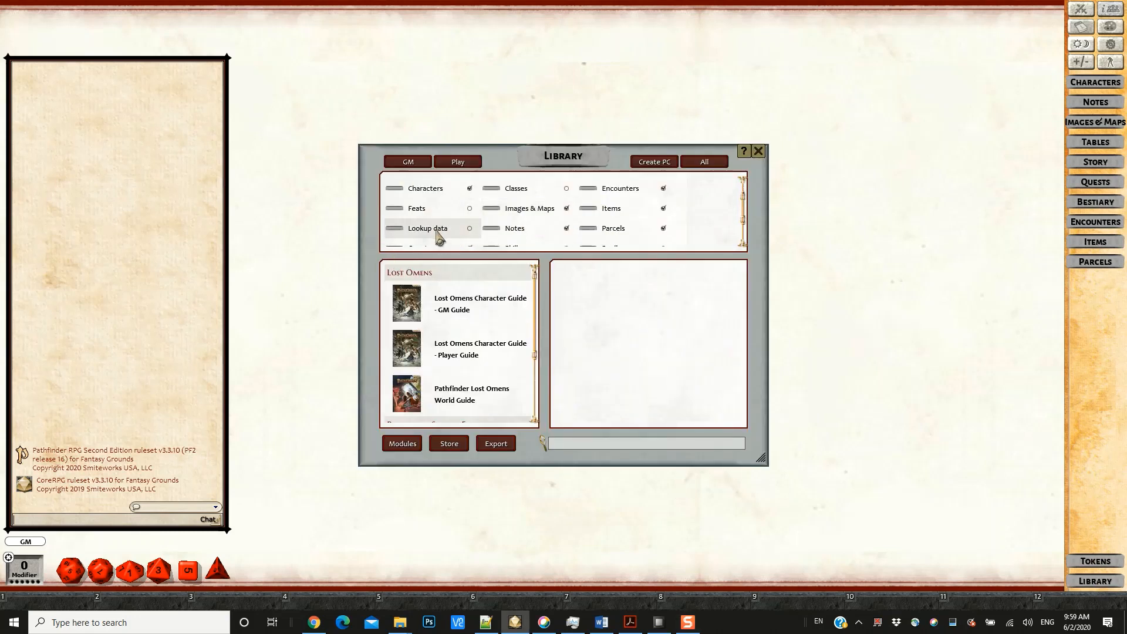
click(470, 230)
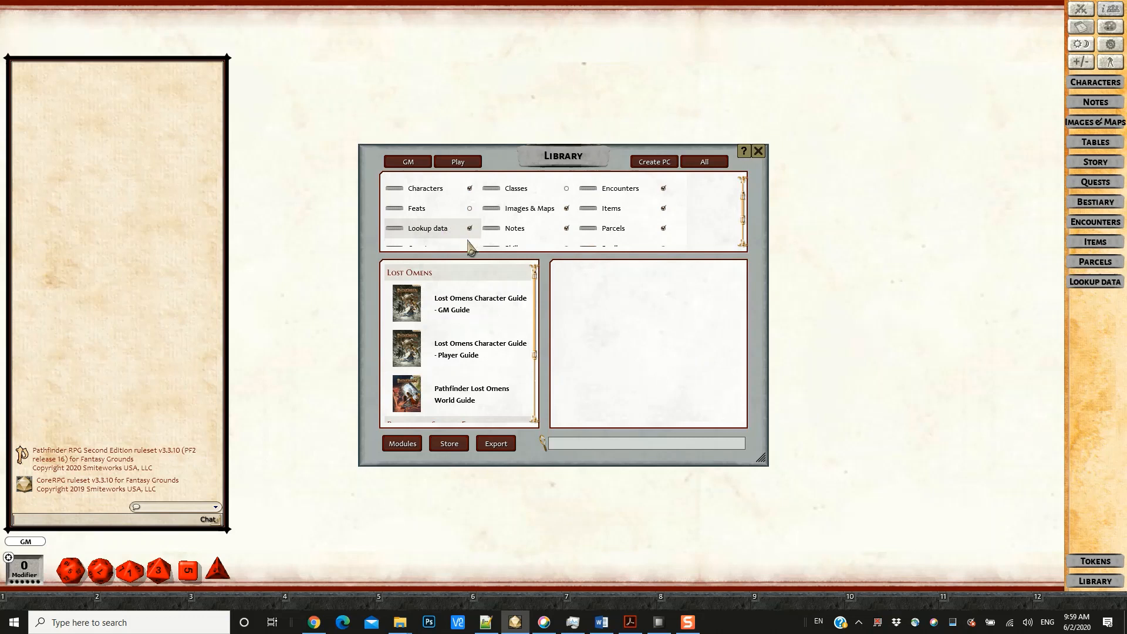
click(759, 151)
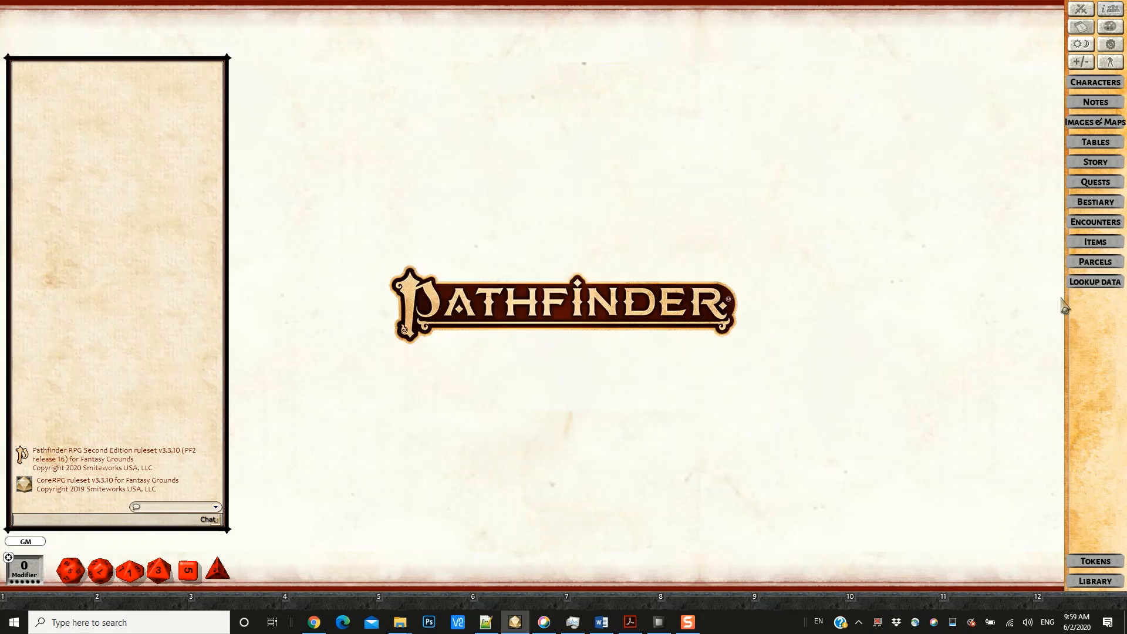
- Open the Lookup Data list and filter its records to the Heritage data type
click(1096, 281)
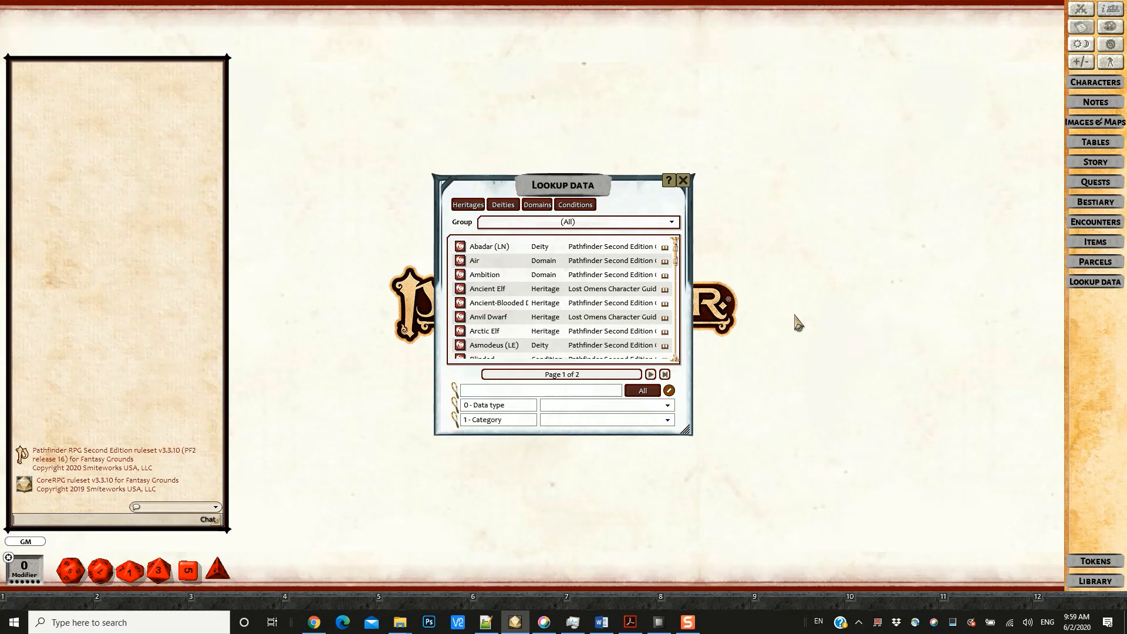
click(668, 406)
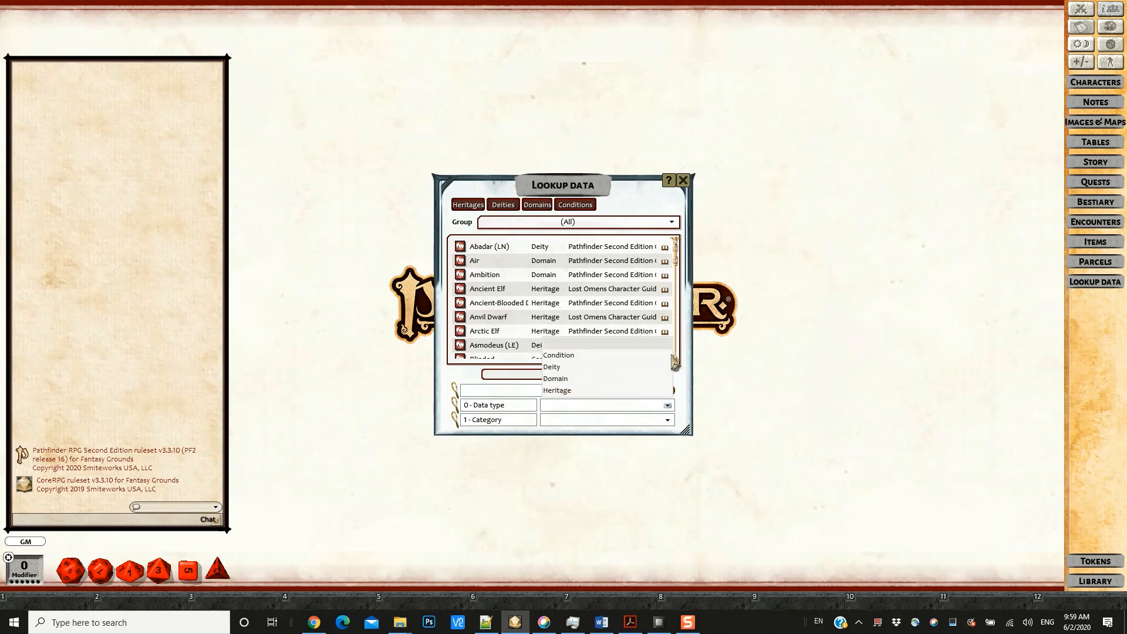
click(669, 407)
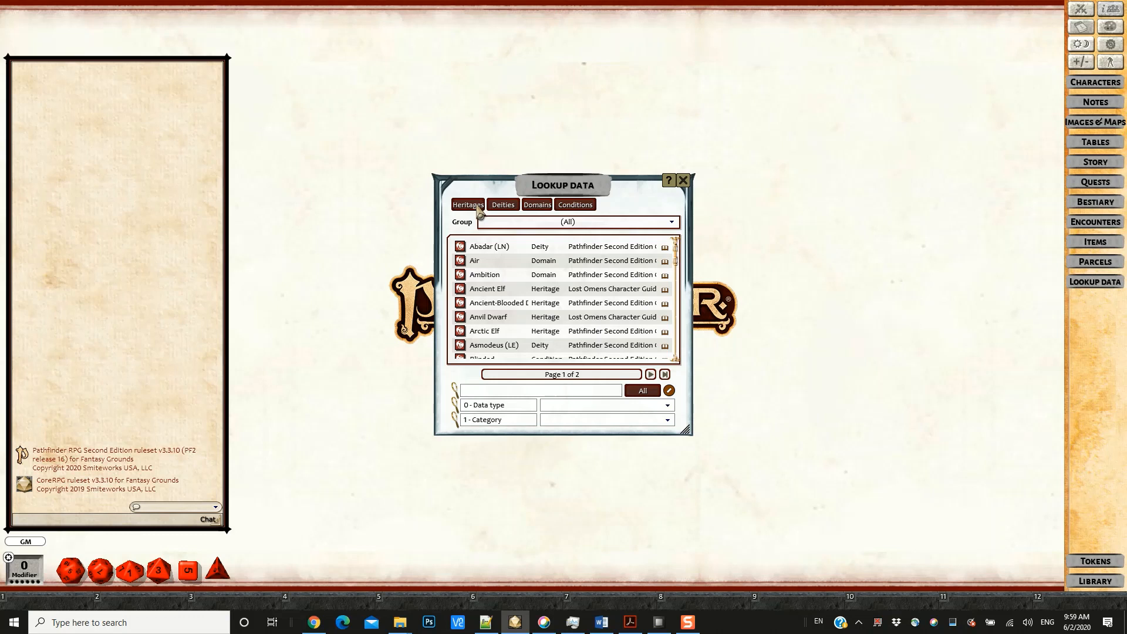
click(668, 406)
click(572, 391)
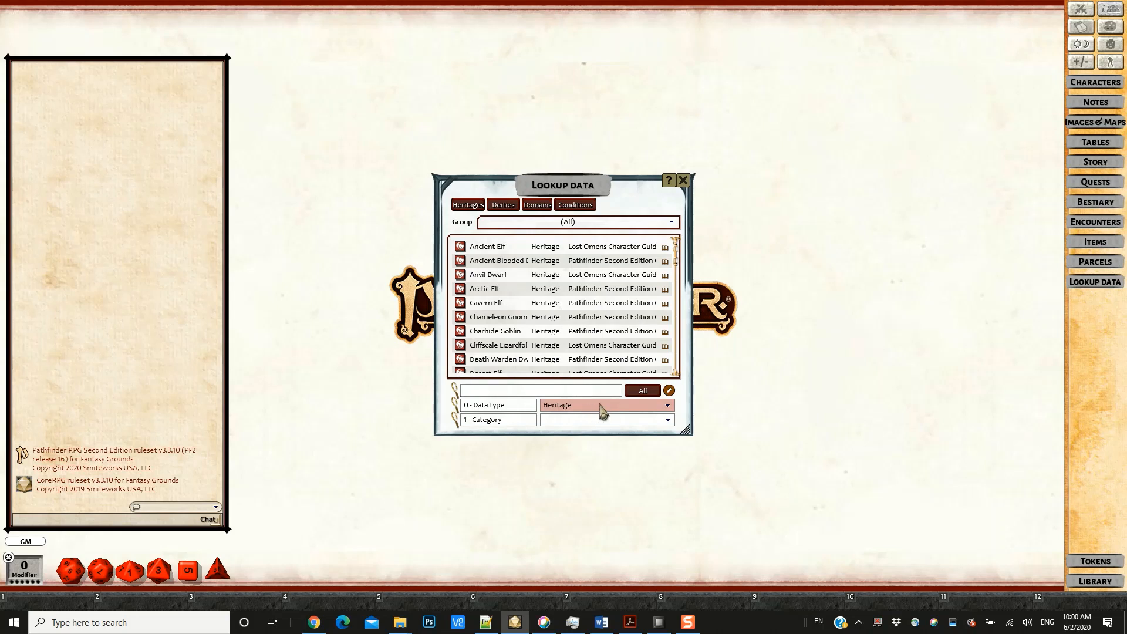
- Open the Heritages list and examine the Forge Dwarf record's description and features
click(474, 208)
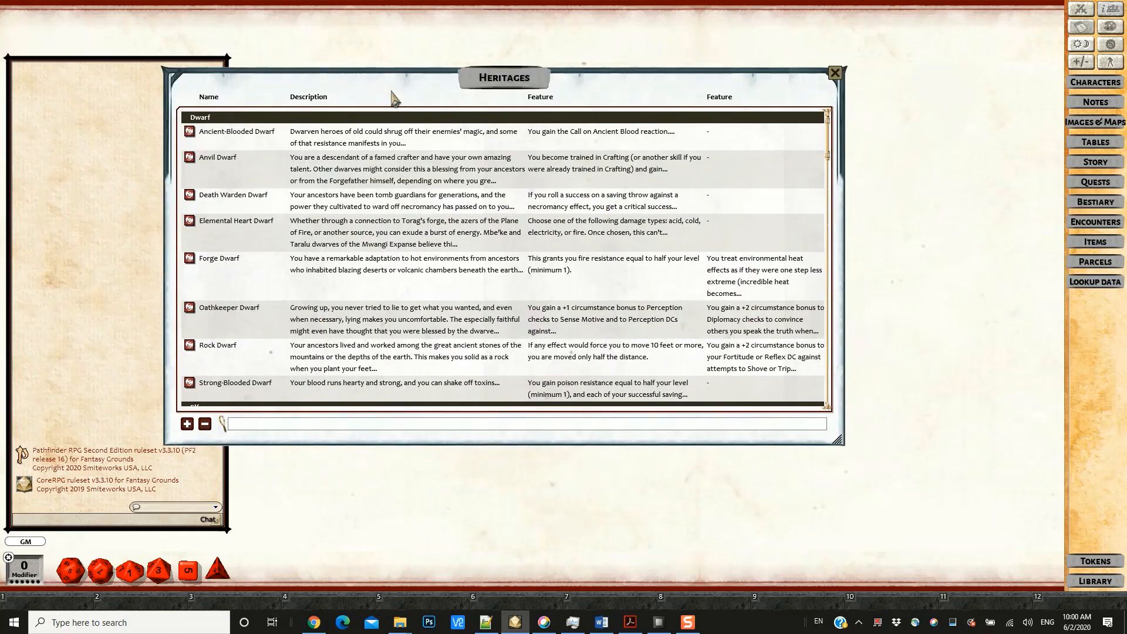
drag(393, 97, 393, 93)
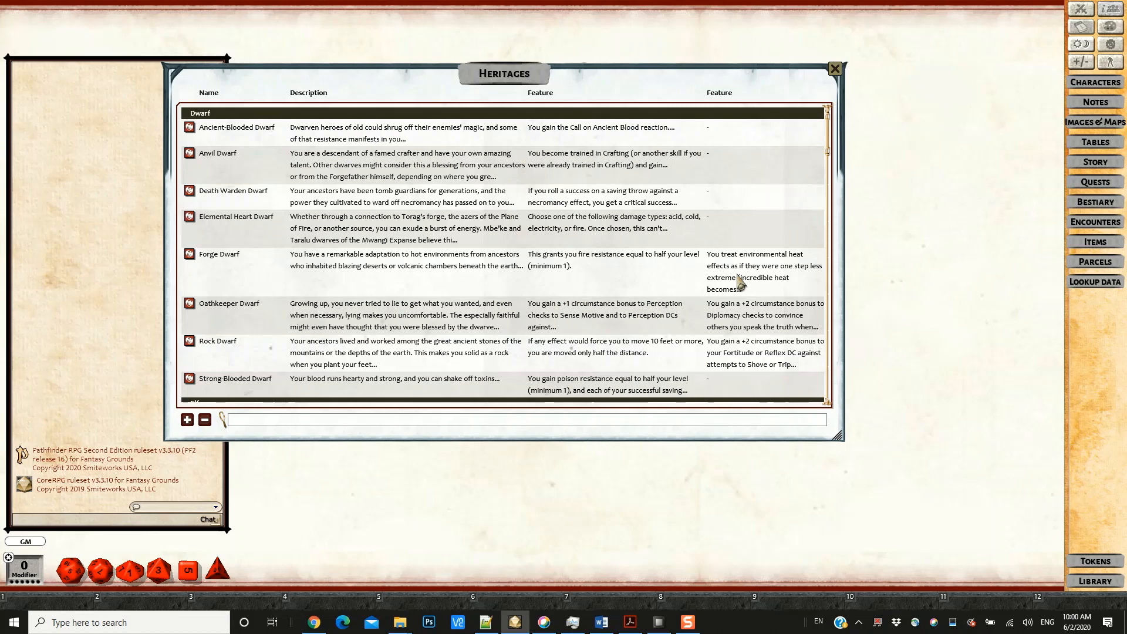
click(189, 257)
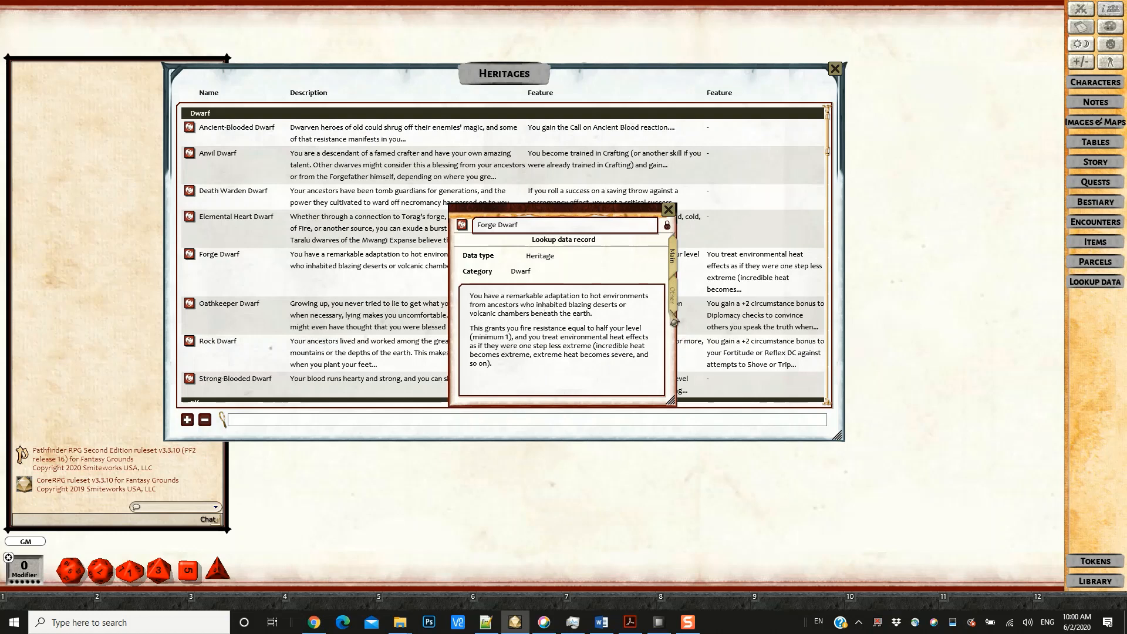
click(673, 297)
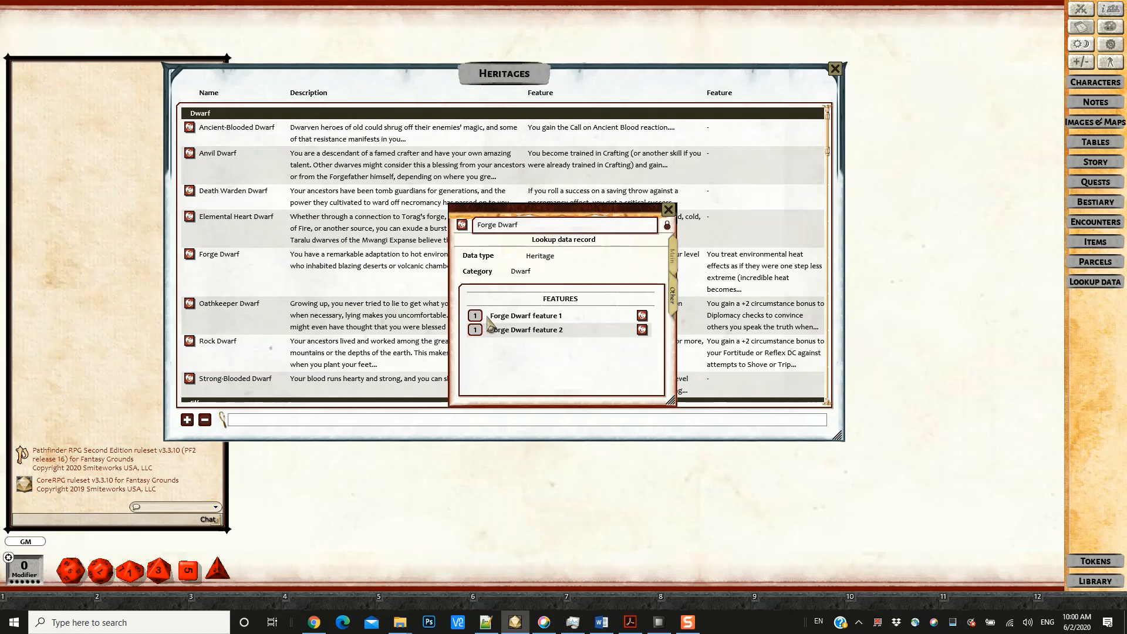
click(669, 210)
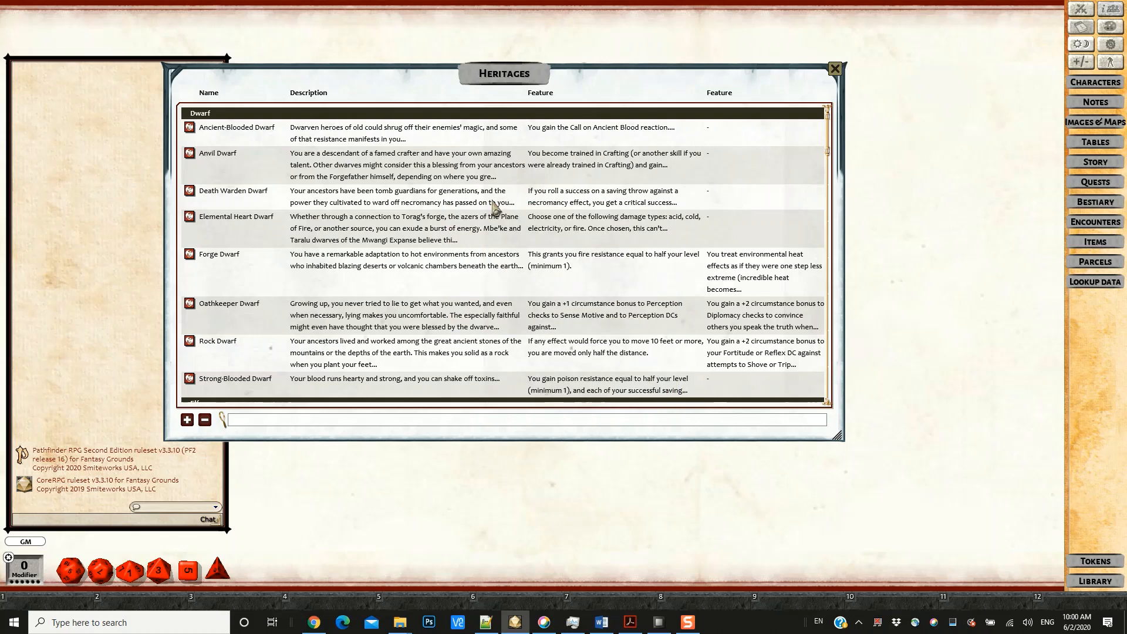
- Browse the elf, gnome and goblin heritages, examine the Unbreakable Goblin record's features, and close the Heritages list
scroll(466, 205, down, 10)
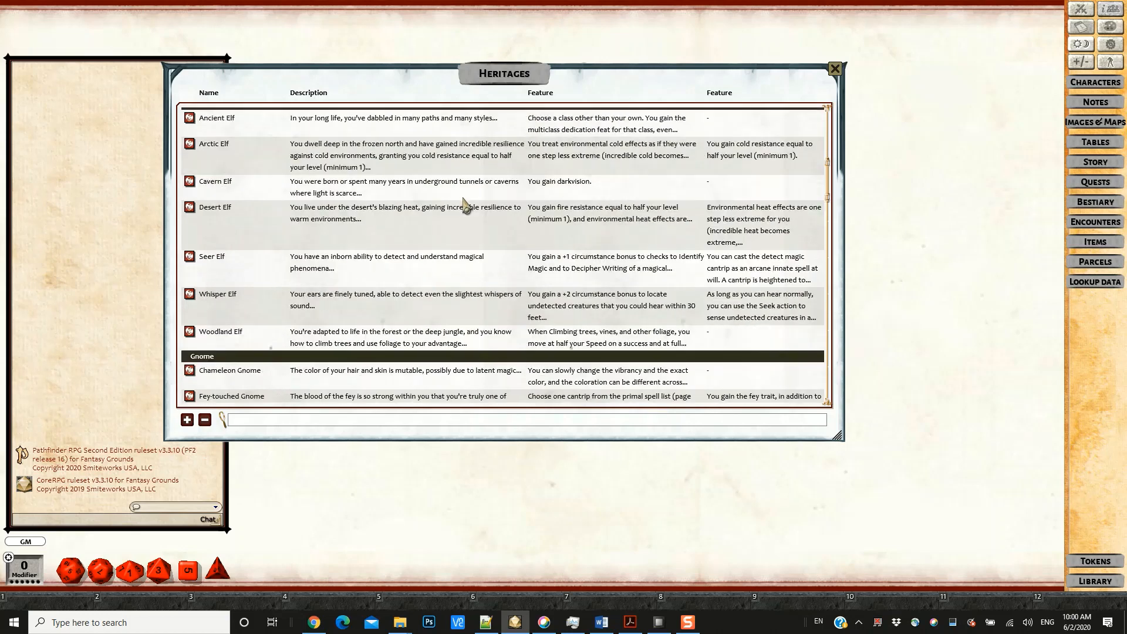
scroll(466, 205, down, 8)
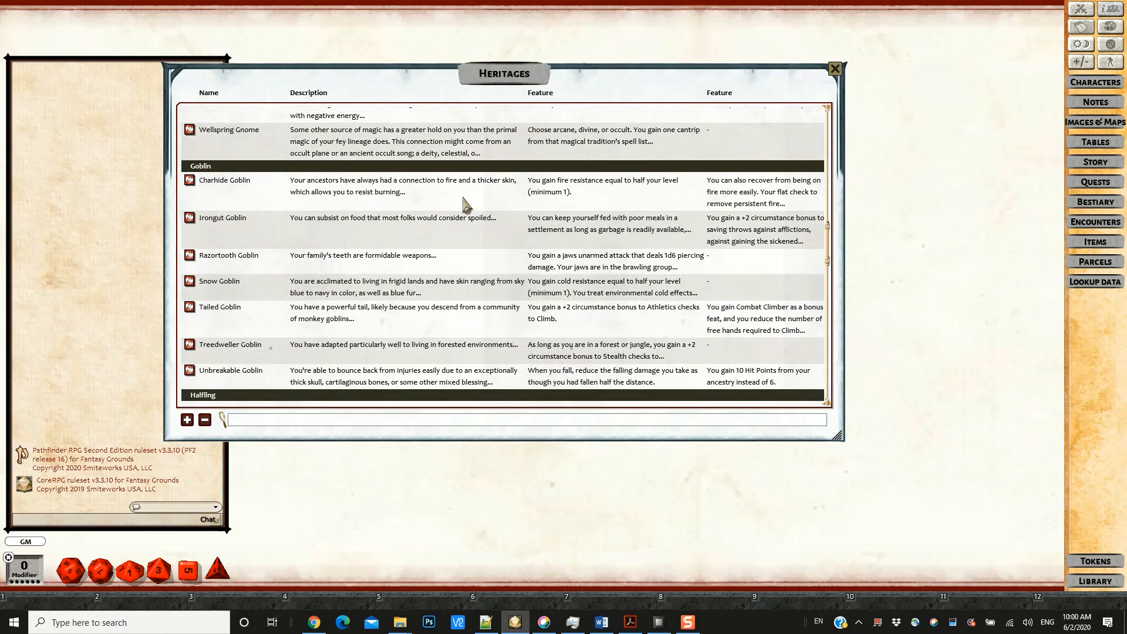
scroll(466, 206, down, 1)
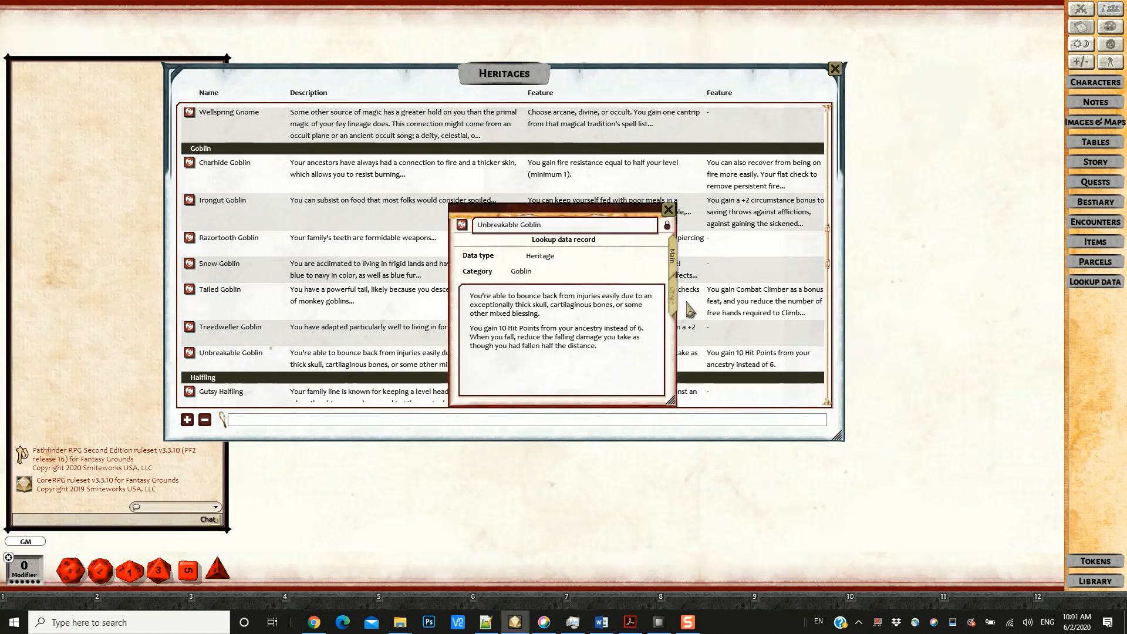
click(672, 300)
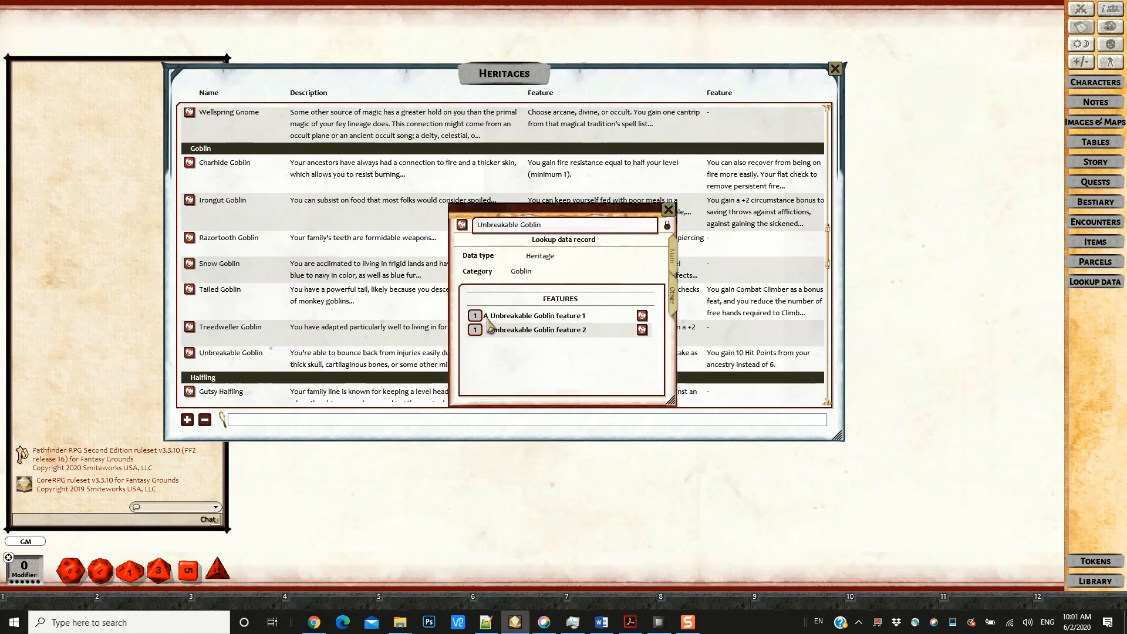
mouse_move(488, 323)
click(668, 209)
drag(526, 78, 650, 66)
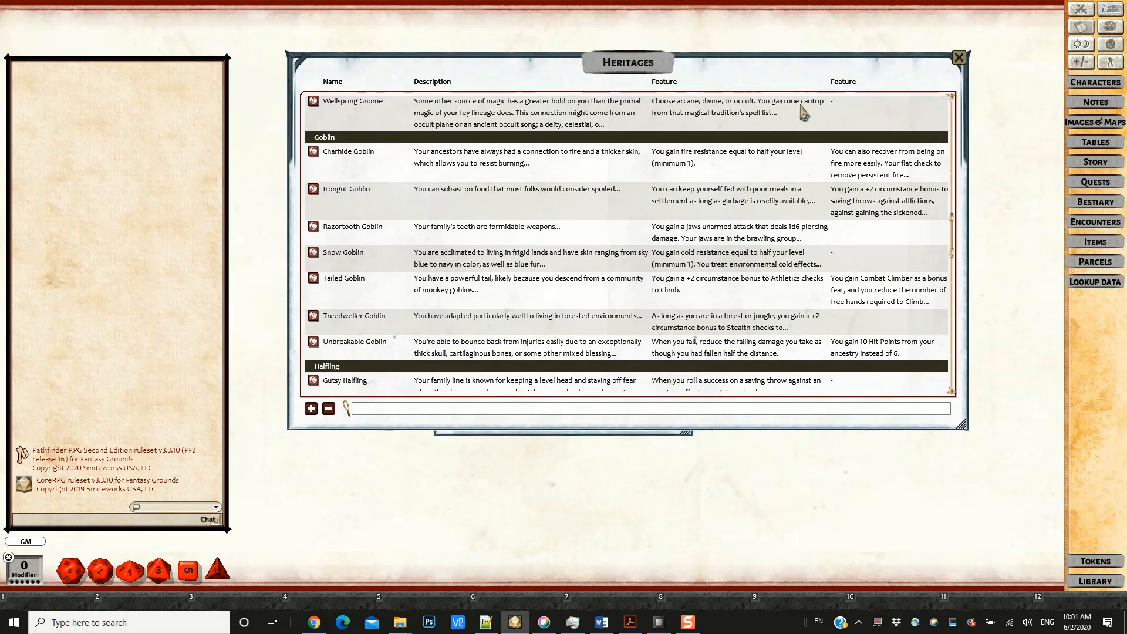
click(959, 58)
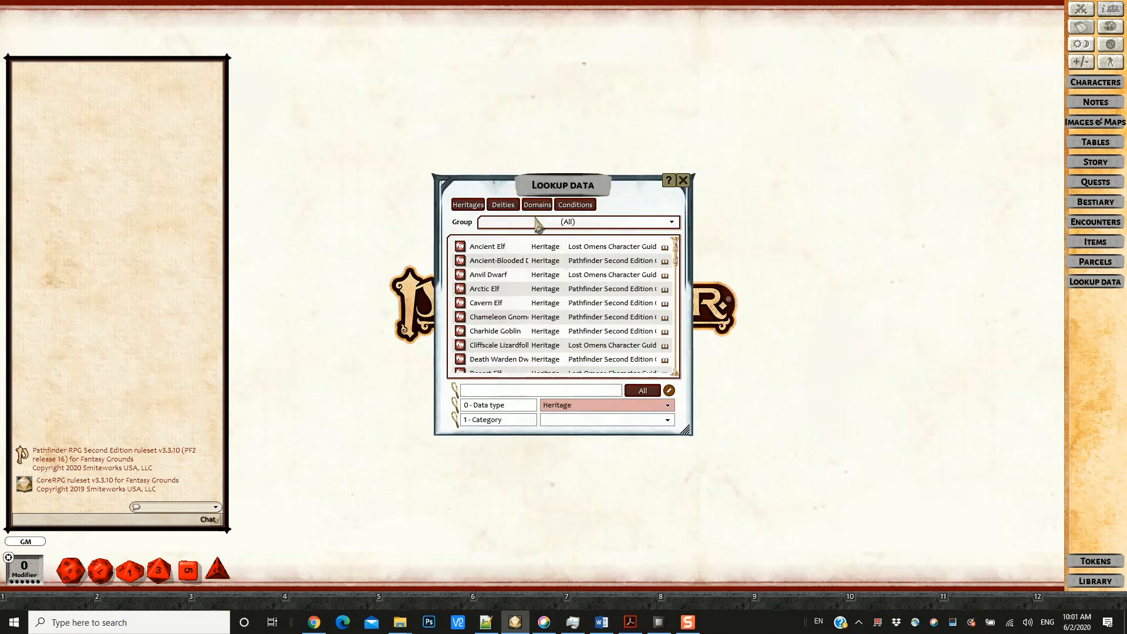
- Review the deities' divine fonts, skills, weapons, domains and cleric spells in the Deities list, and close it
click(511, 212)
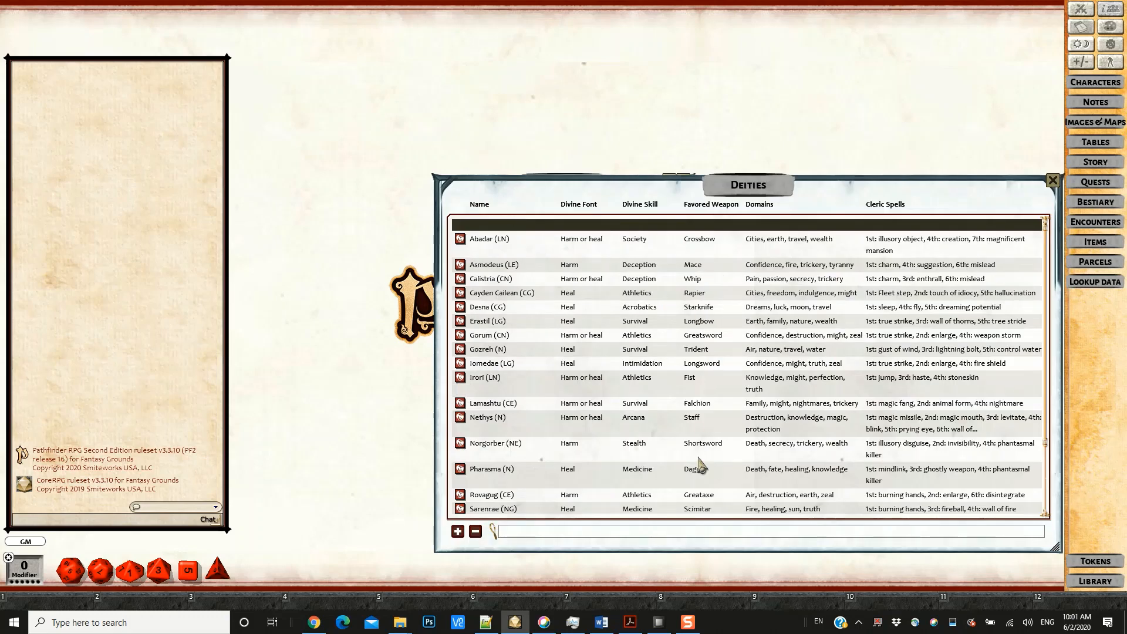
scroll(700, 467, down, 3)
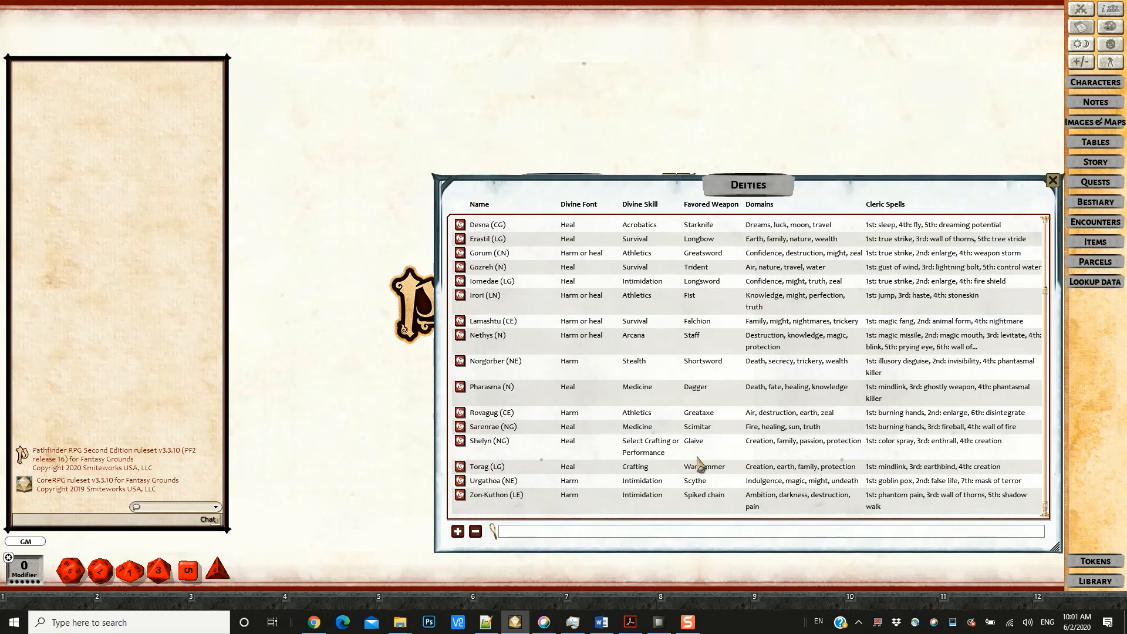
scroll(646, 411, up, 3)
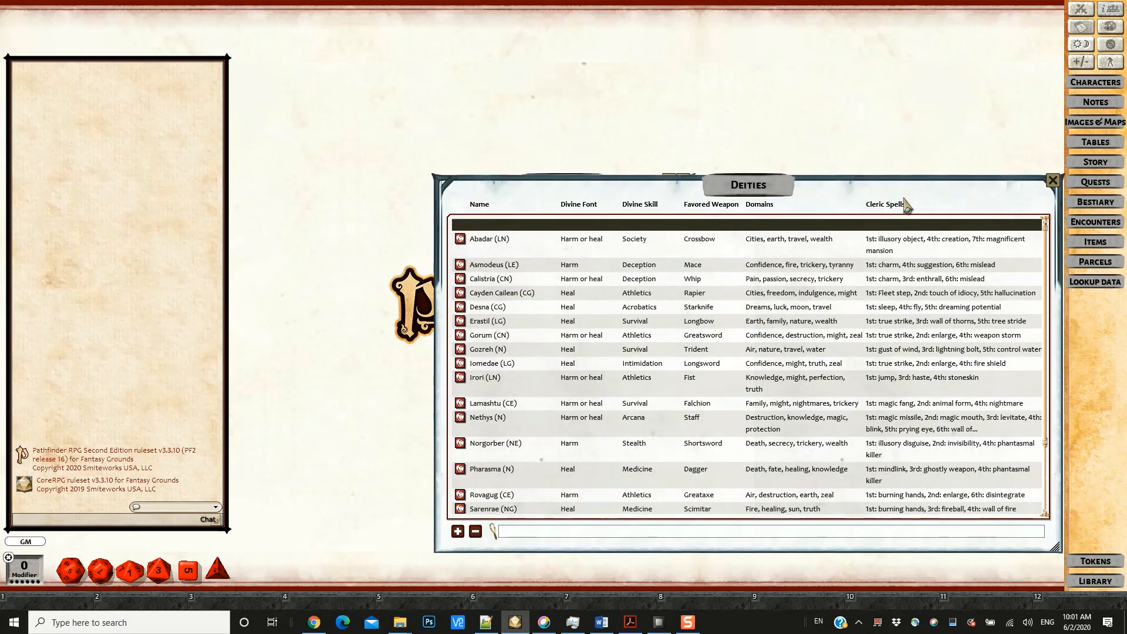
click(1052, 181)
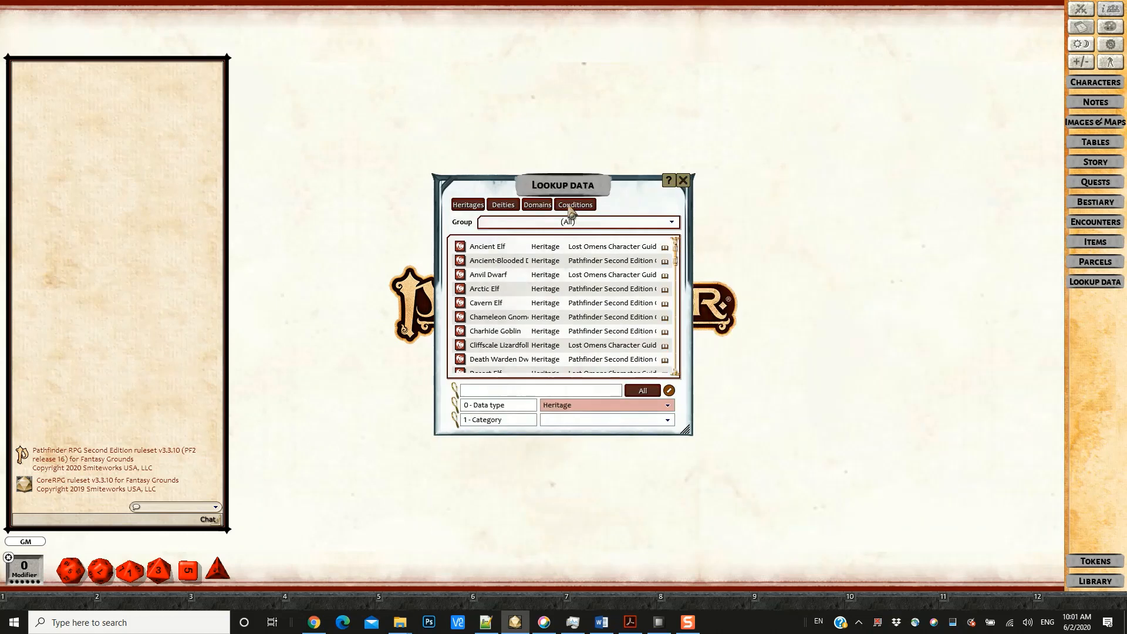
- Review the domains and their spells in the Domains list, close it, and enlarge the Lookup Data window
click(551, 213)
scroll(710, 275, down, 10)
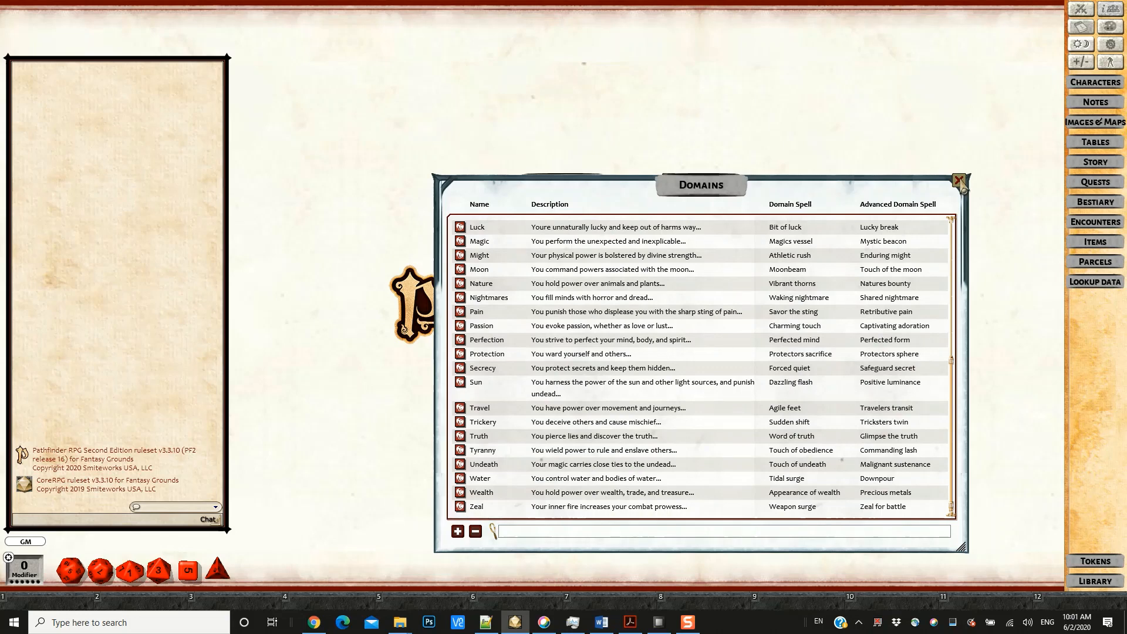
click(960, 181)
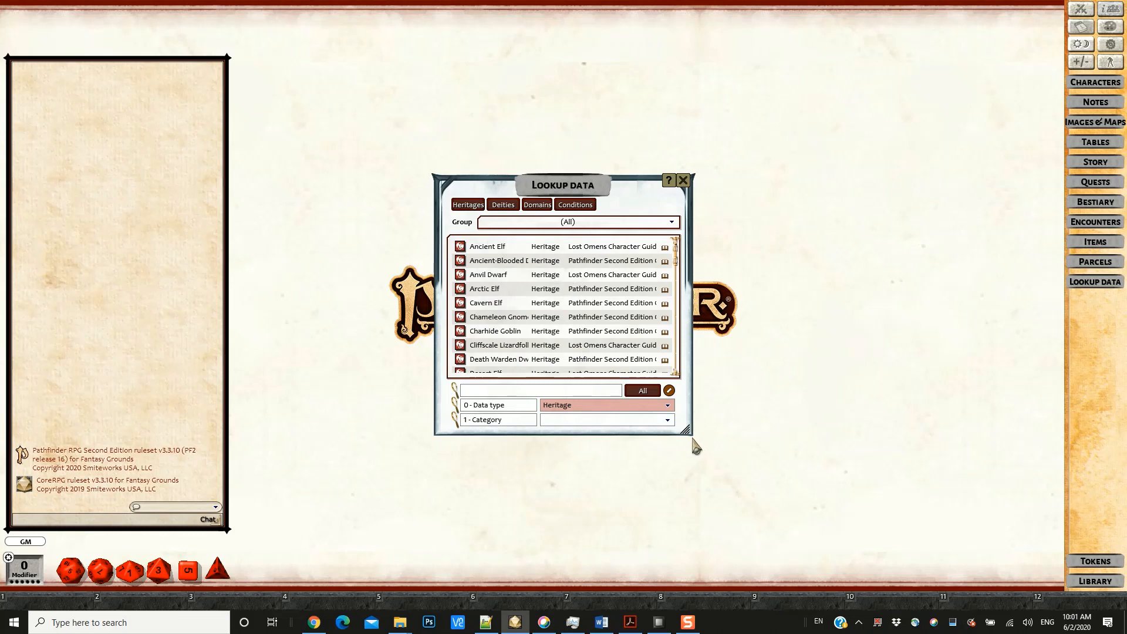
drag(710, 468, 767, 549)
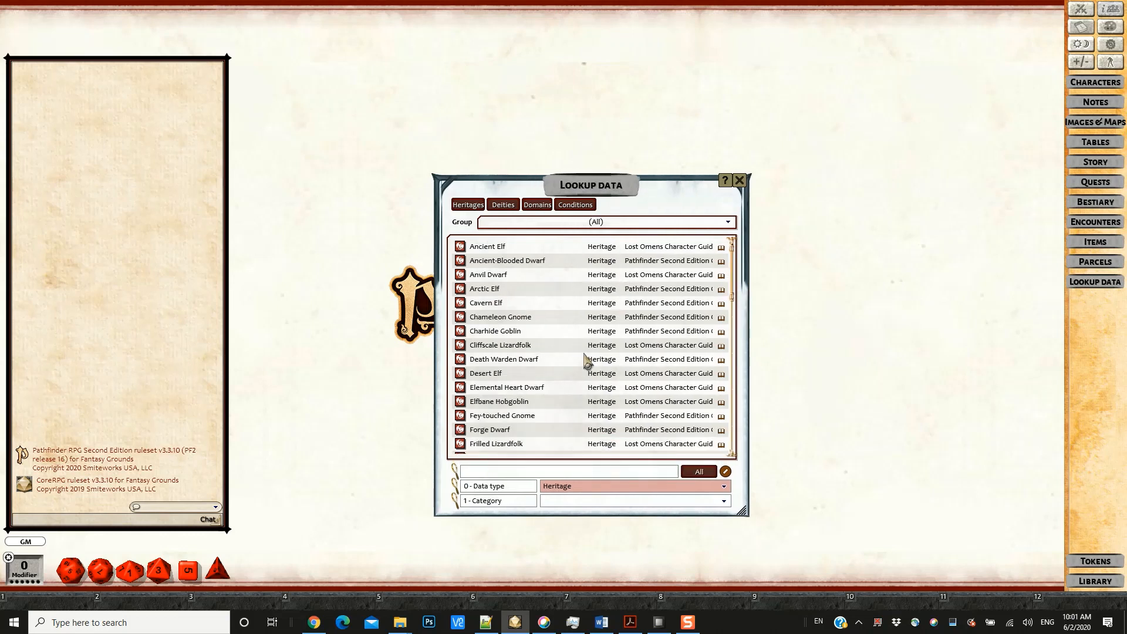
- Filter the Conditions list by "fri", examine the Frightened record's main and other details, and close the record and list
click(580, 206)
scroll(679, 286, down, 10)
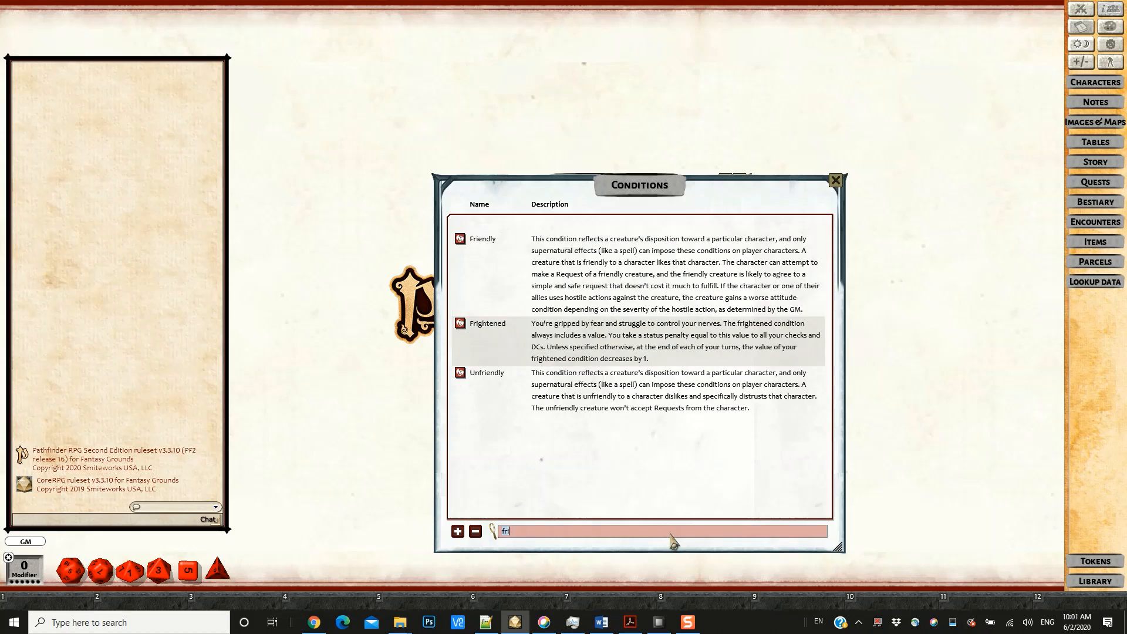
click(462, 311)
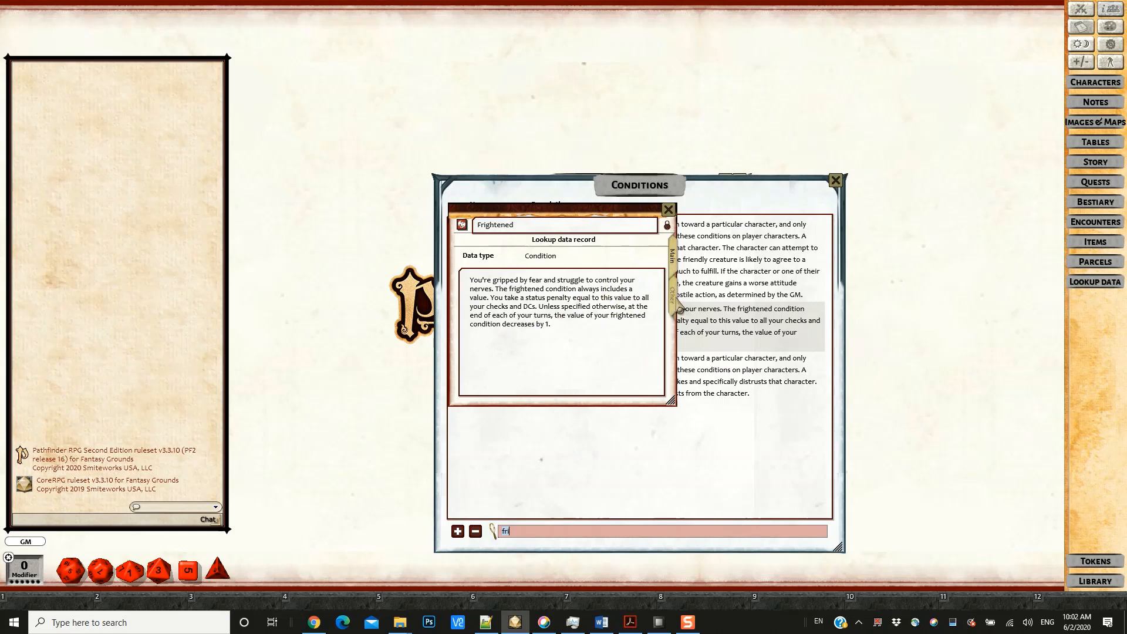
click(673, 303)
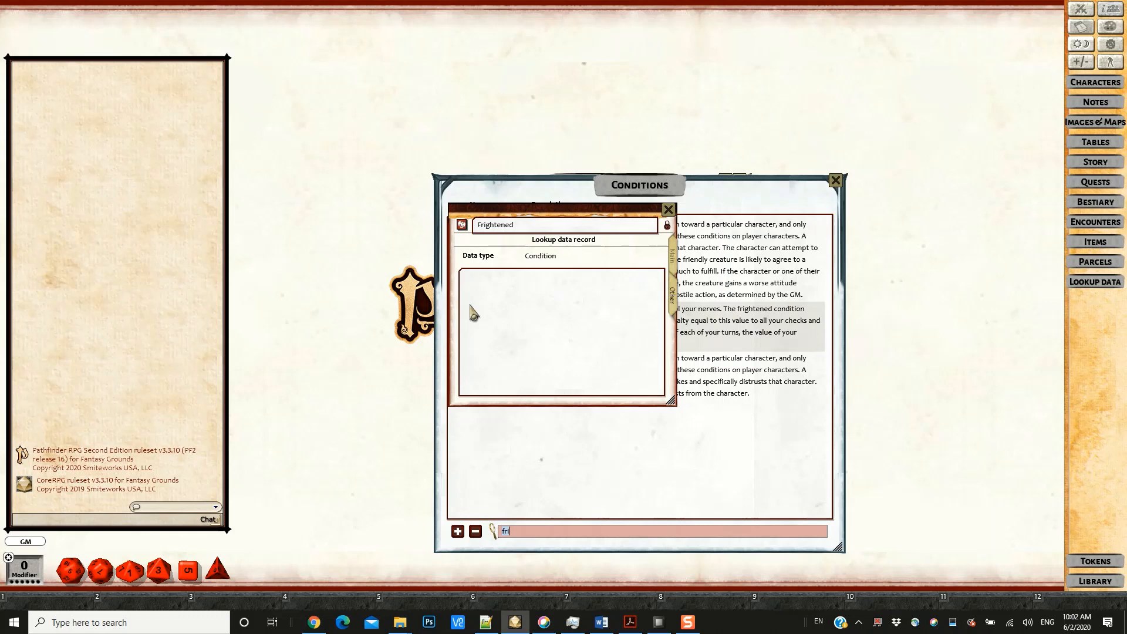
click(677, 260)
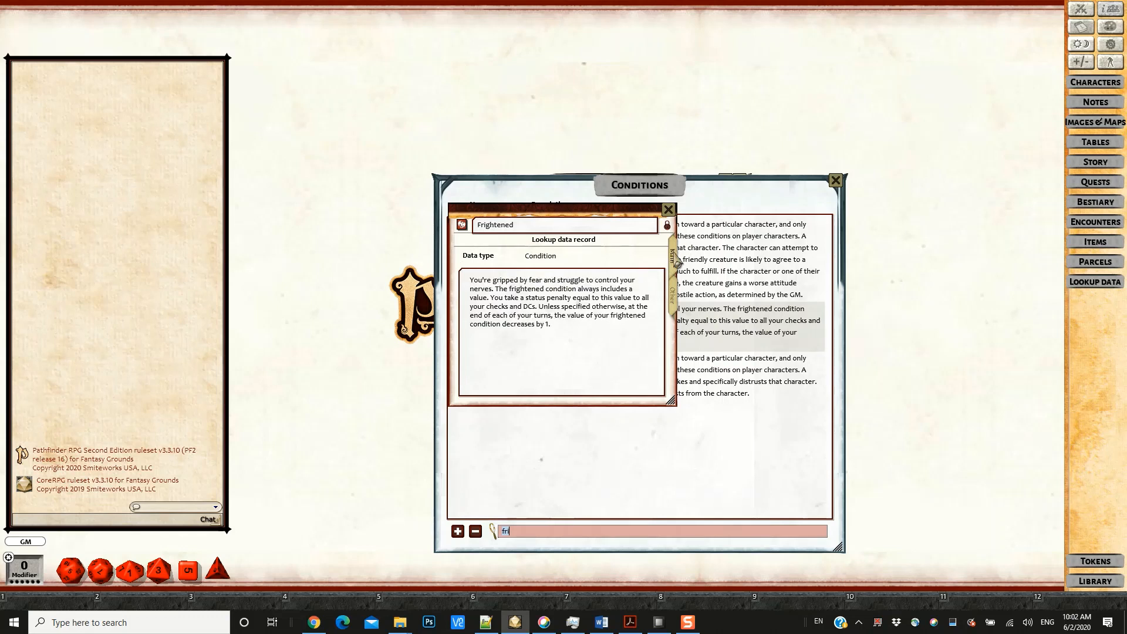
click(668, 210)
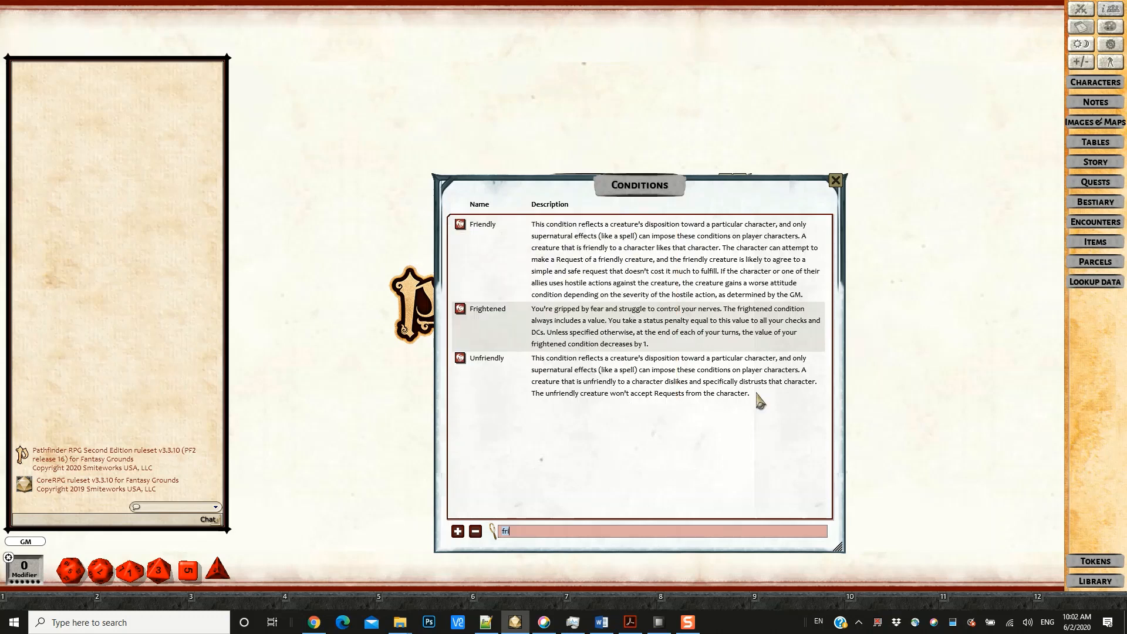
click(836, 181)
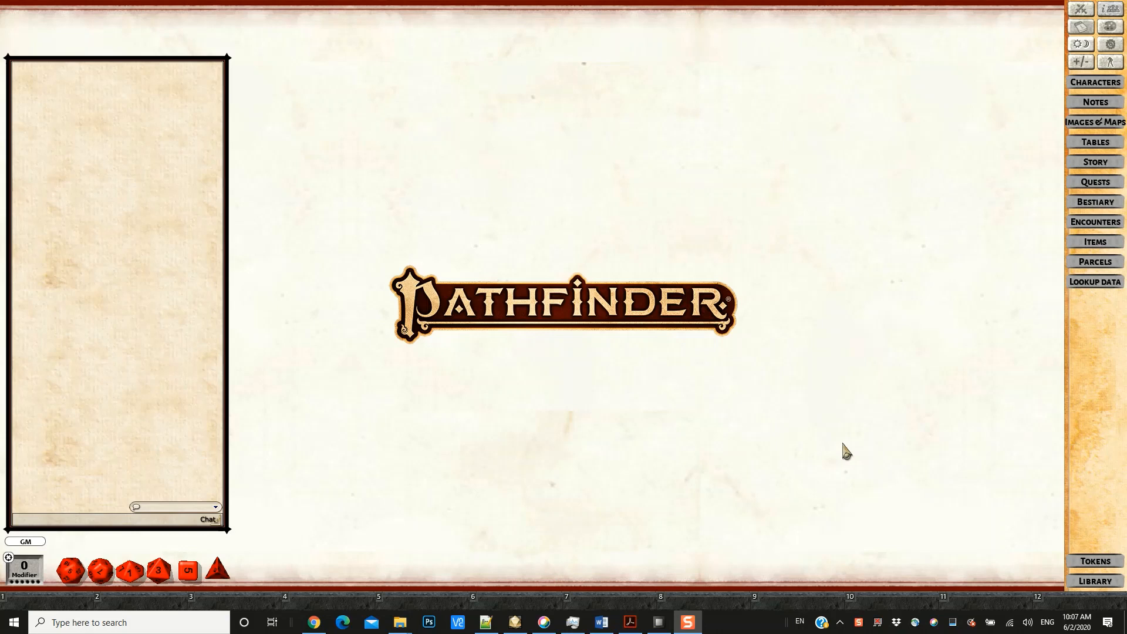
- Create a new character named Fire Starter and add the Goblin ancestry to it
click(1097, 84)
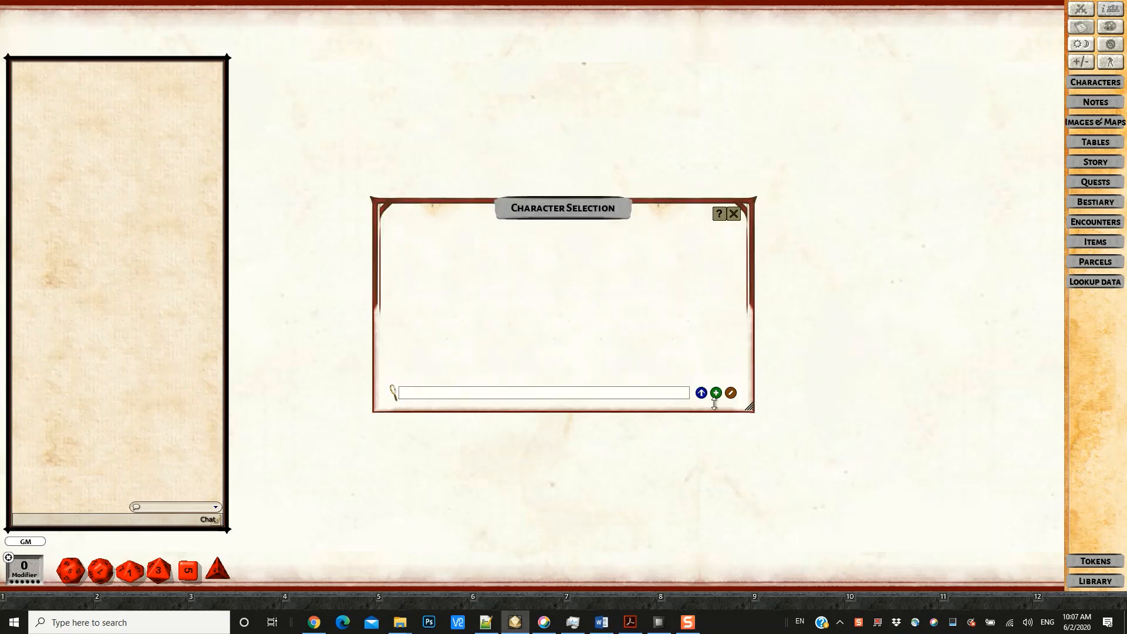
click(715, 393)
click(494, 151)
text(F)
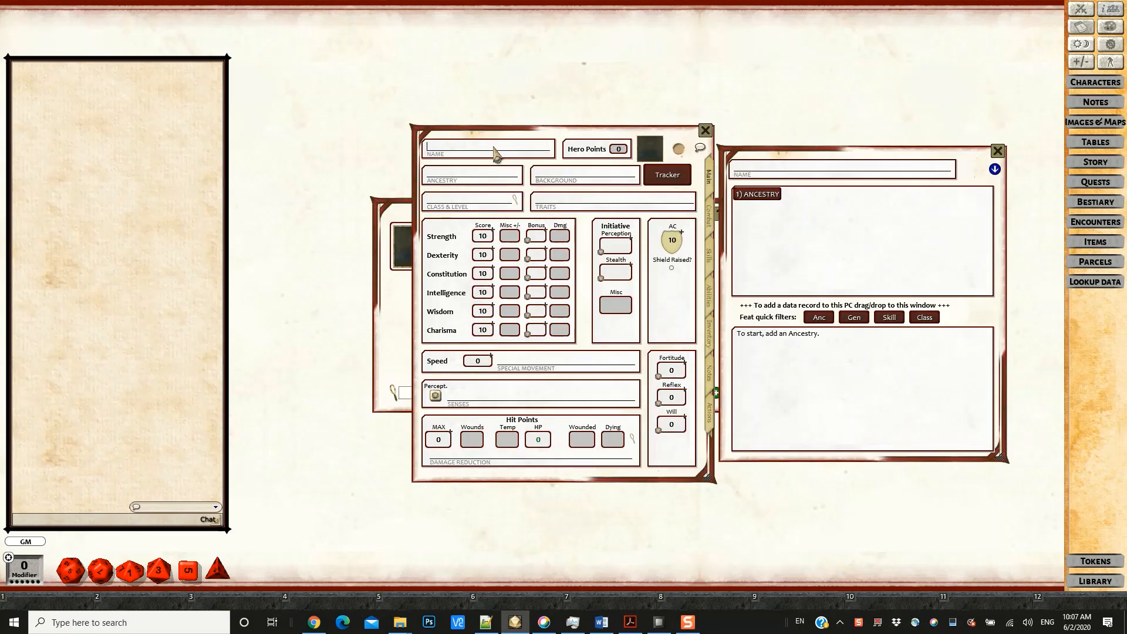
text(ire Starter)
click(760, 196)
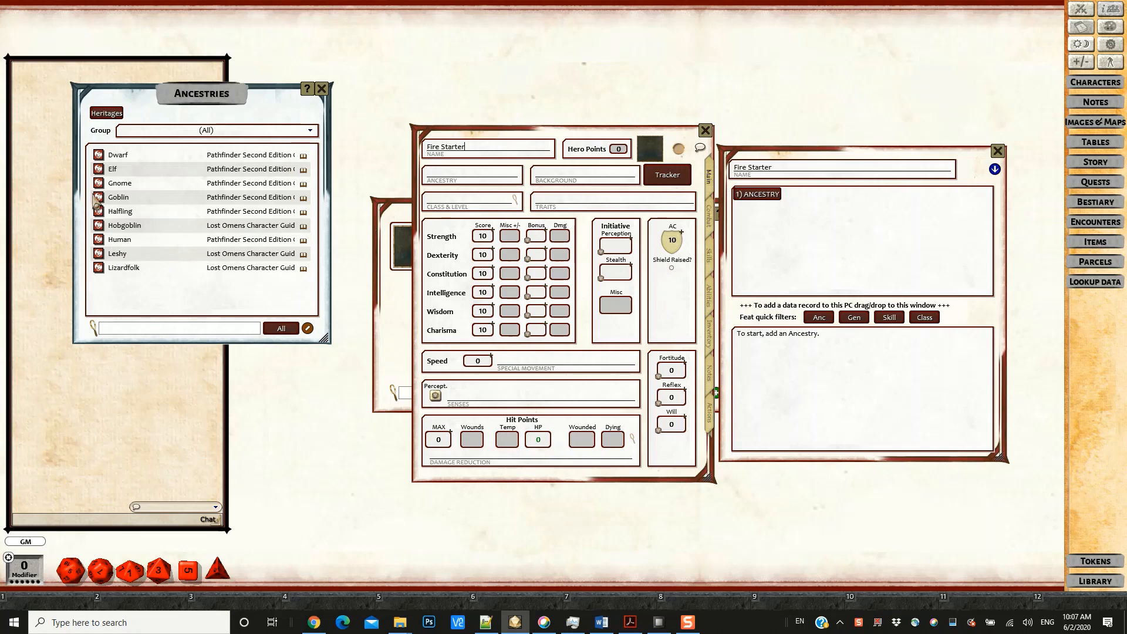
drag(99, 197, 878, 246)
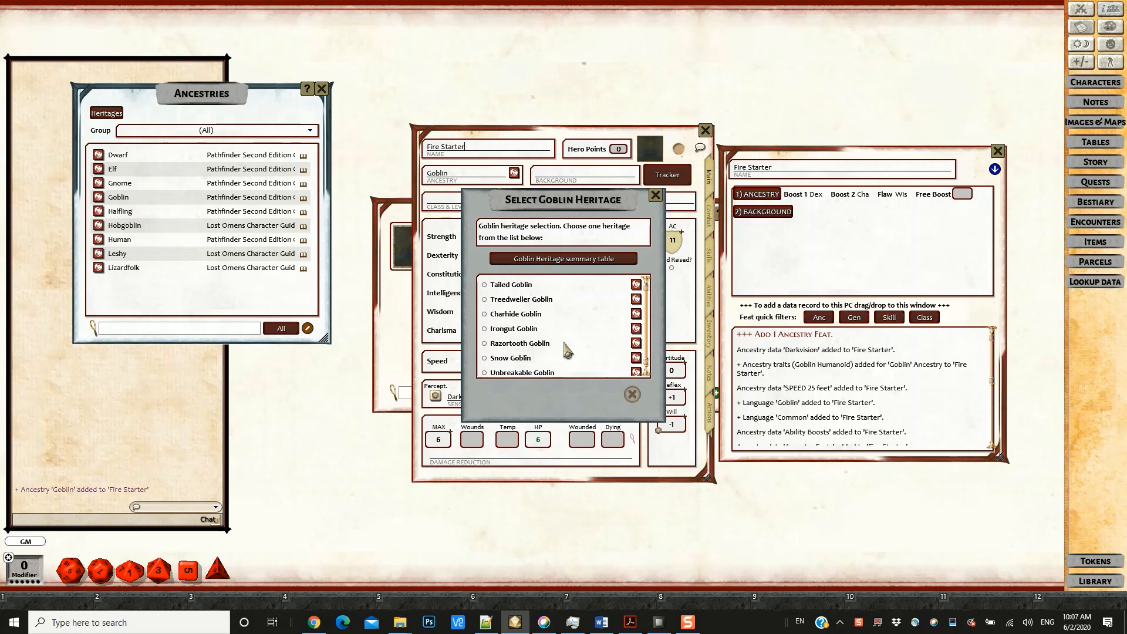
- Examine the Tailed Goblin heritage record, and open the goblin heritage summary table, moved and enlarged to show every goblin heritage
click(636, 284)
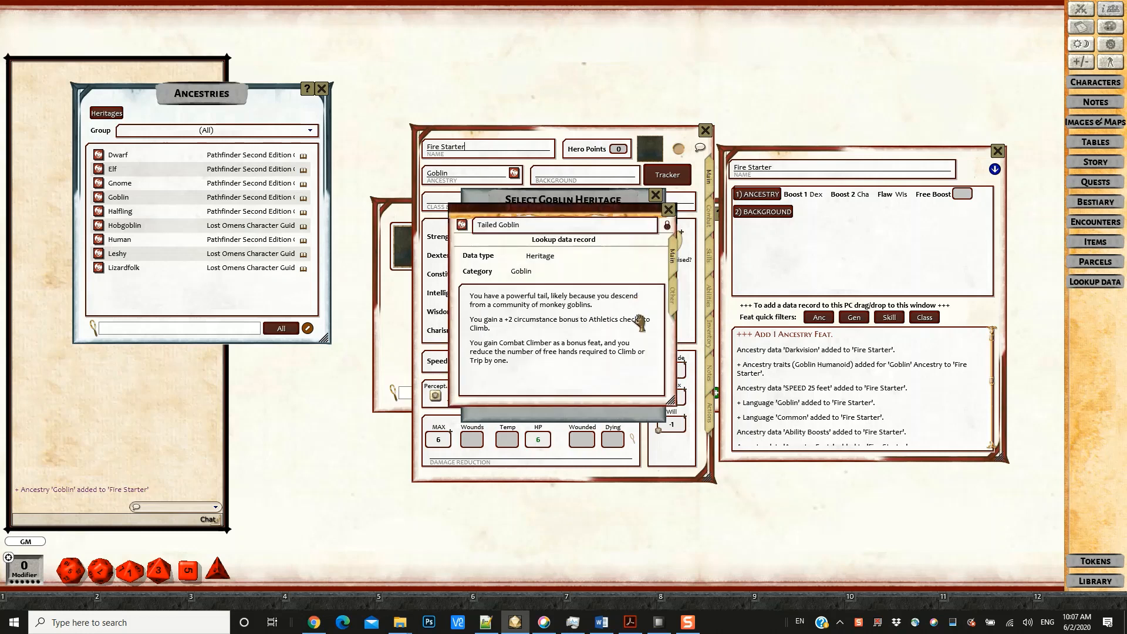
click(669, 210)
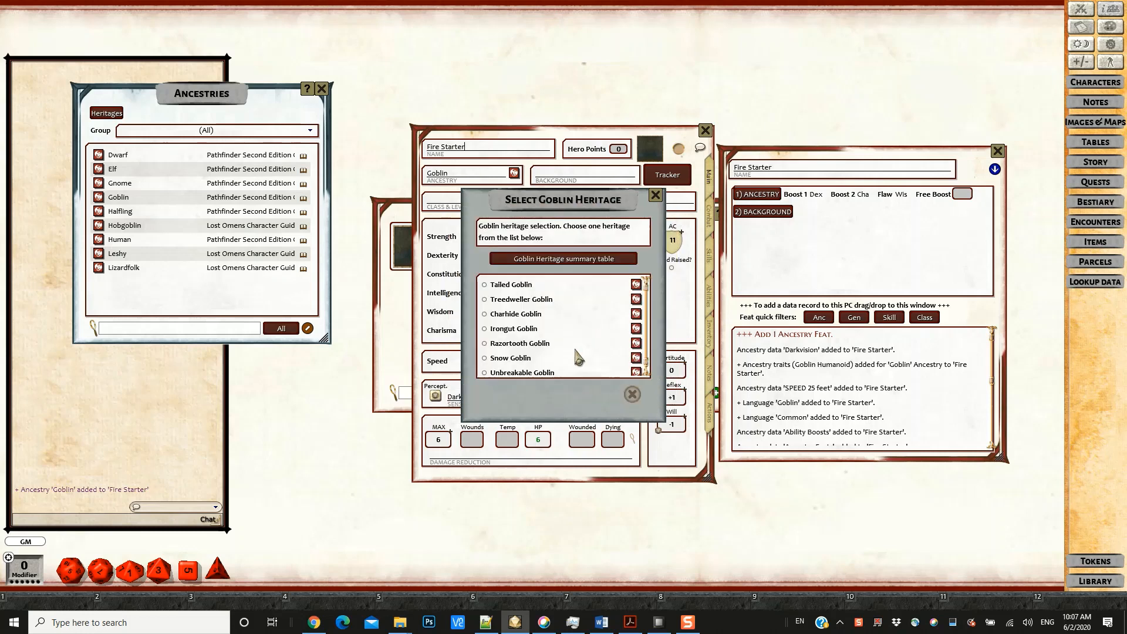
click(559, 260)
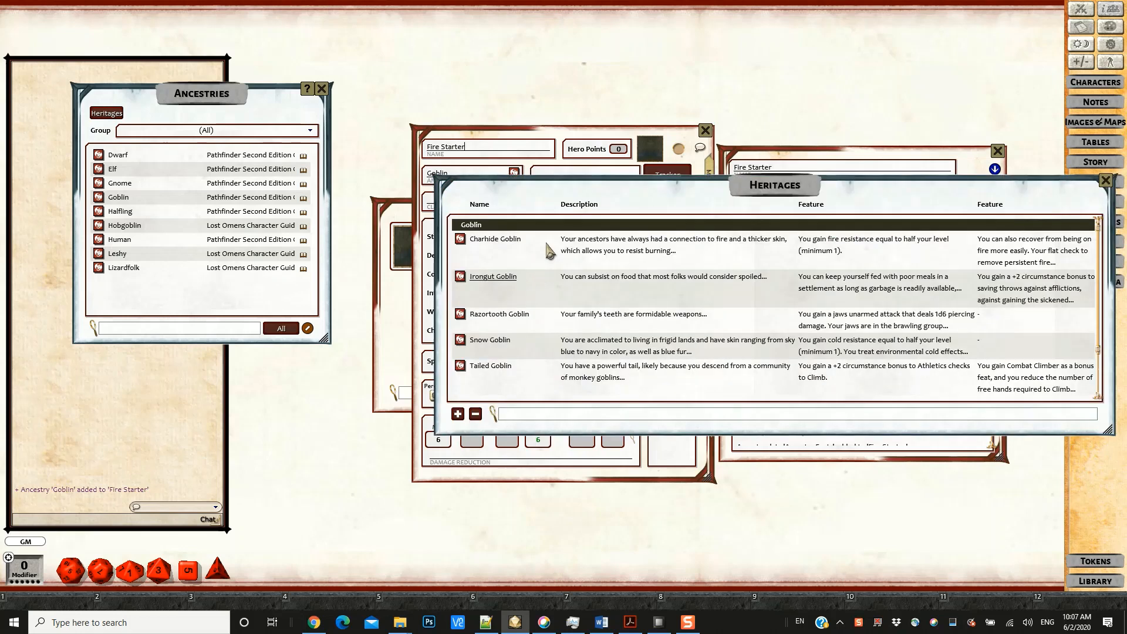
drag(618, 191, 421, 149)
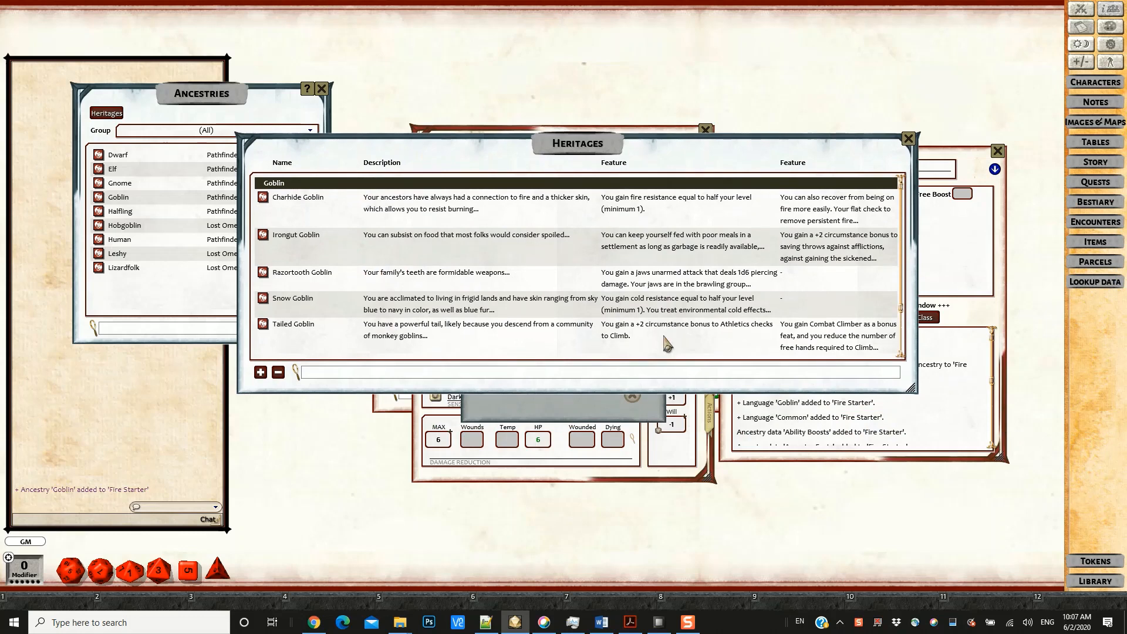
drag(715, 393, 730, 493)
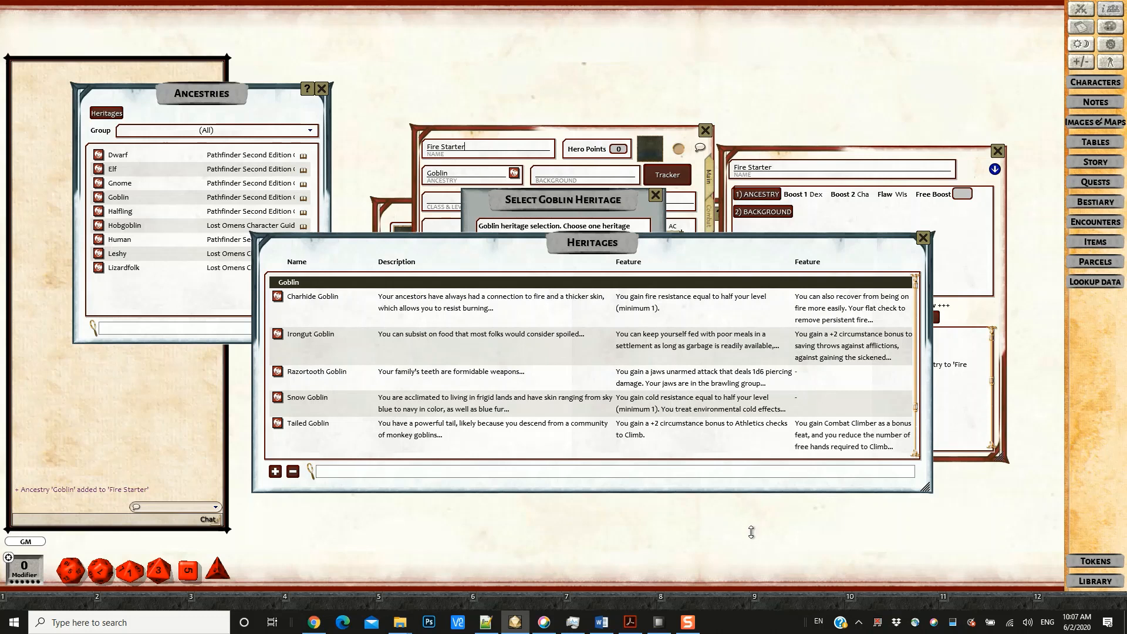
drag(752, 533, 752, 556)
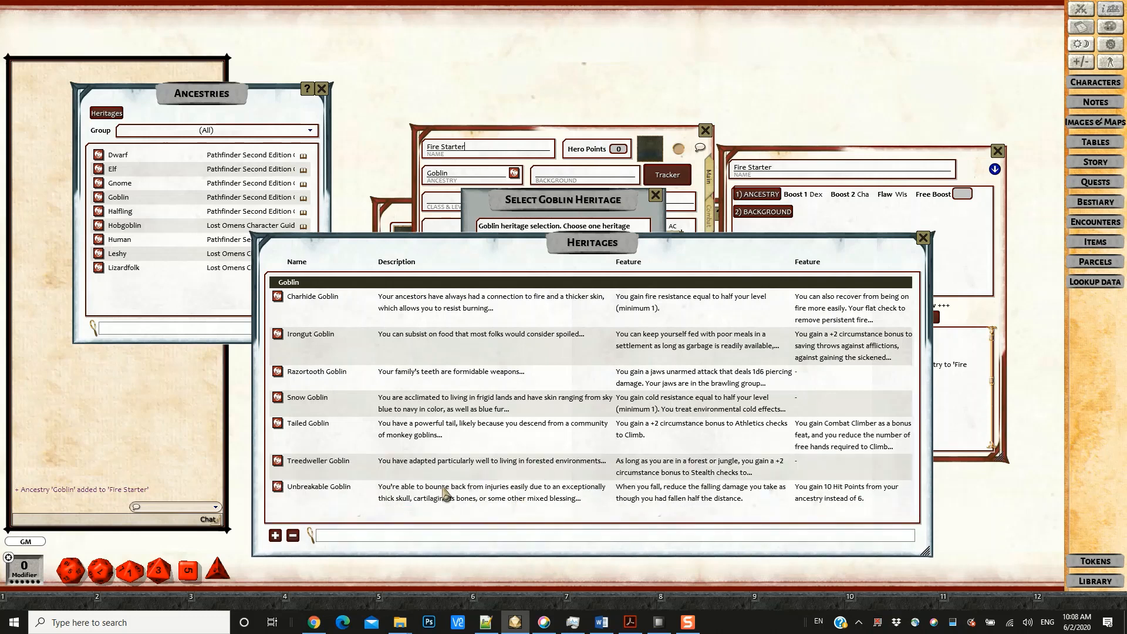
- Examine the Unbreakable Goblin record's description and features, and close the record and the heritage summary table
click(278, 486)
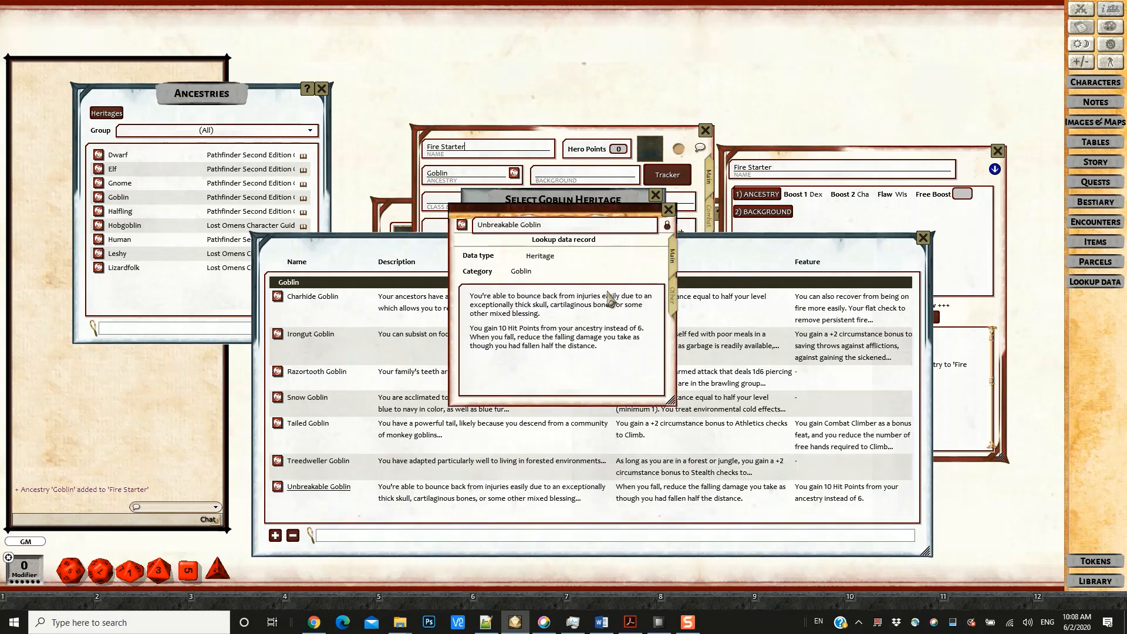
click(673, 297)
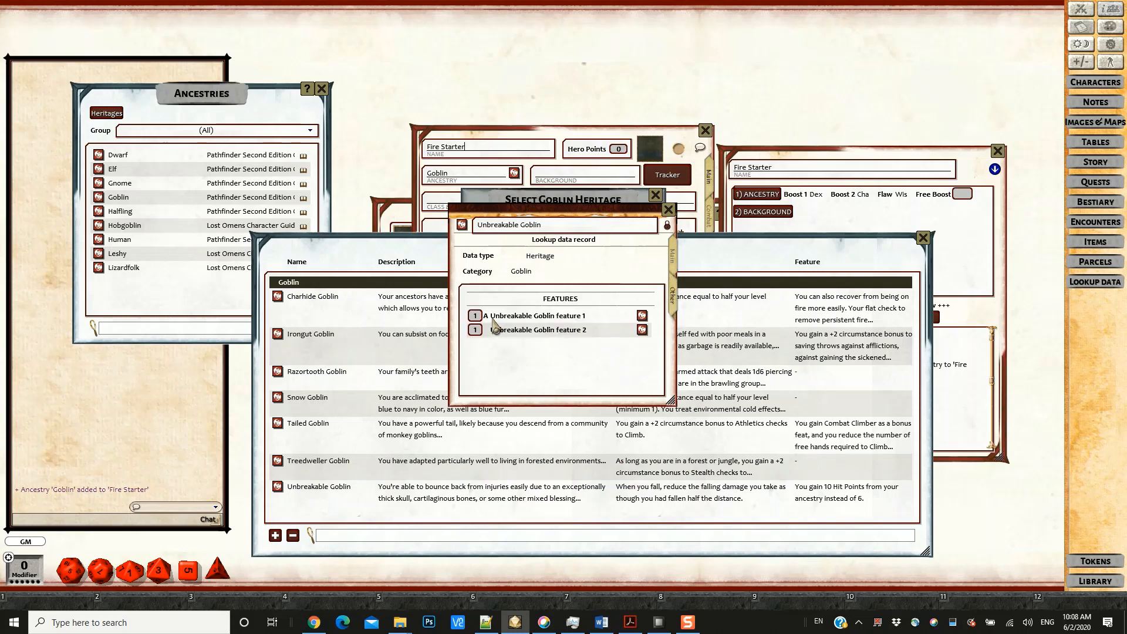
mouse_move(488, 322)
click(668, 209)
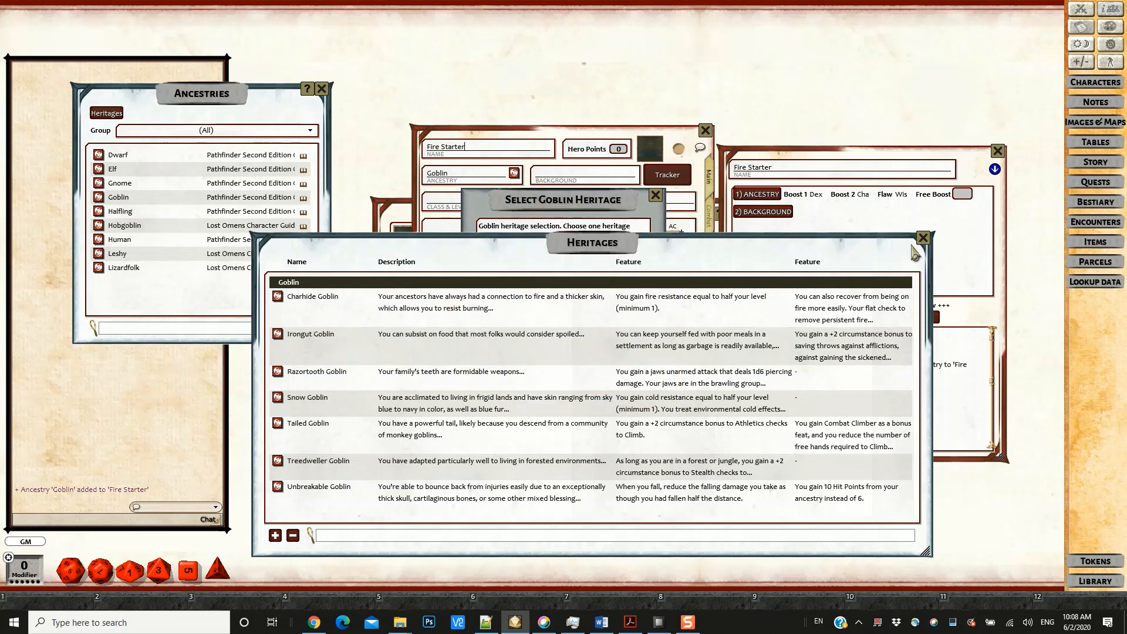
click(924, 238)
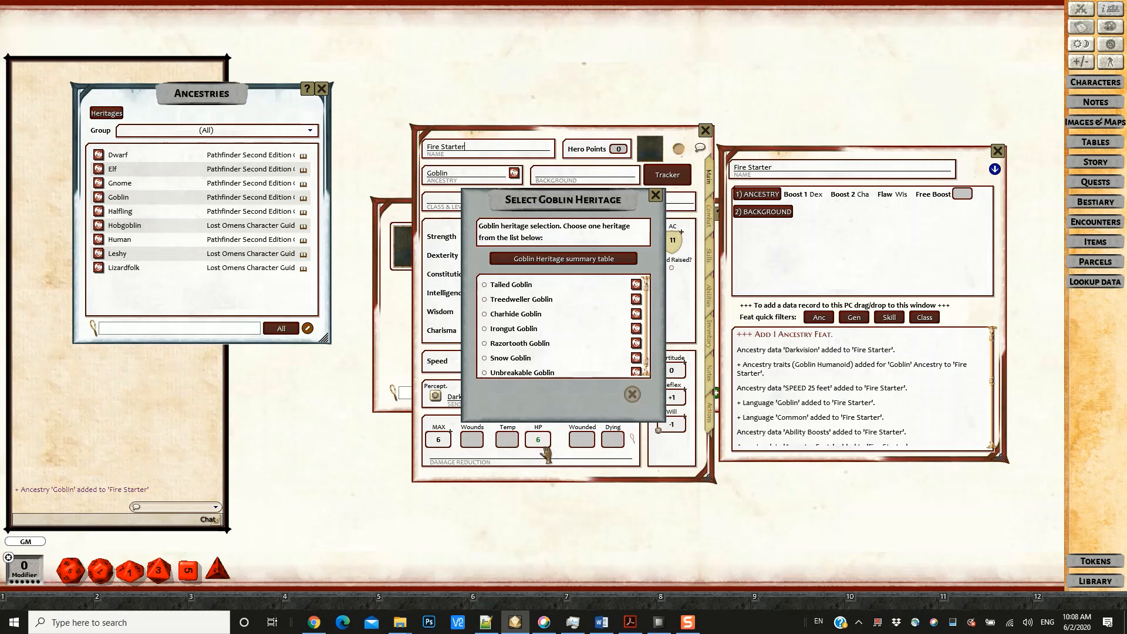
- Choose the Unbreakable Goblin heritage and apply the free ability boost to Constitution
click(485, 373)
click(612, 396)
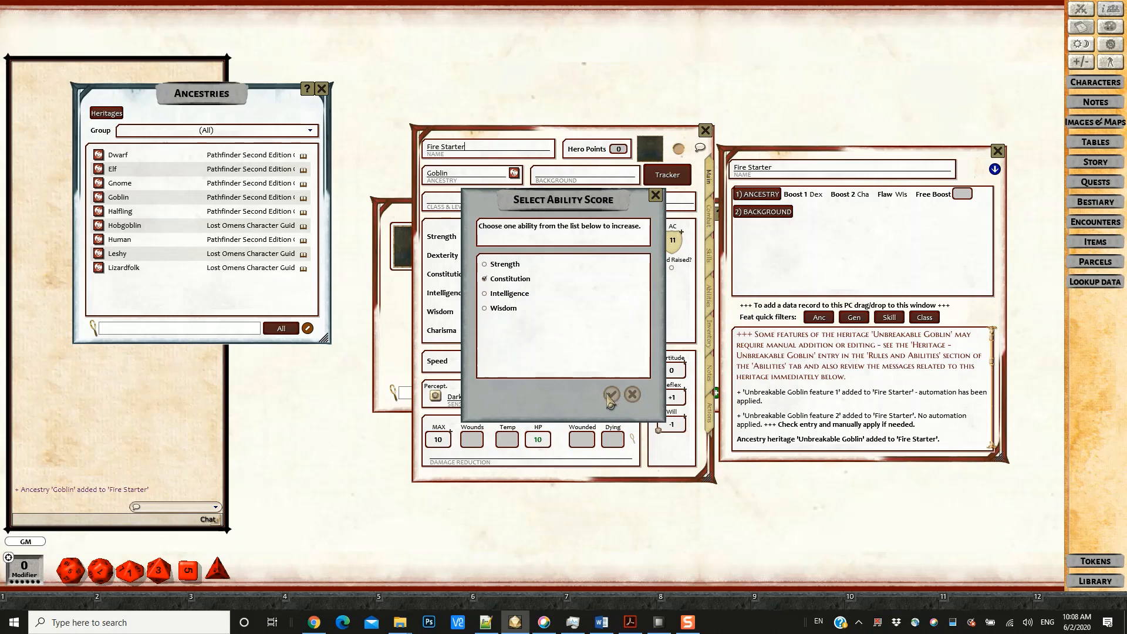
click(612, 396)
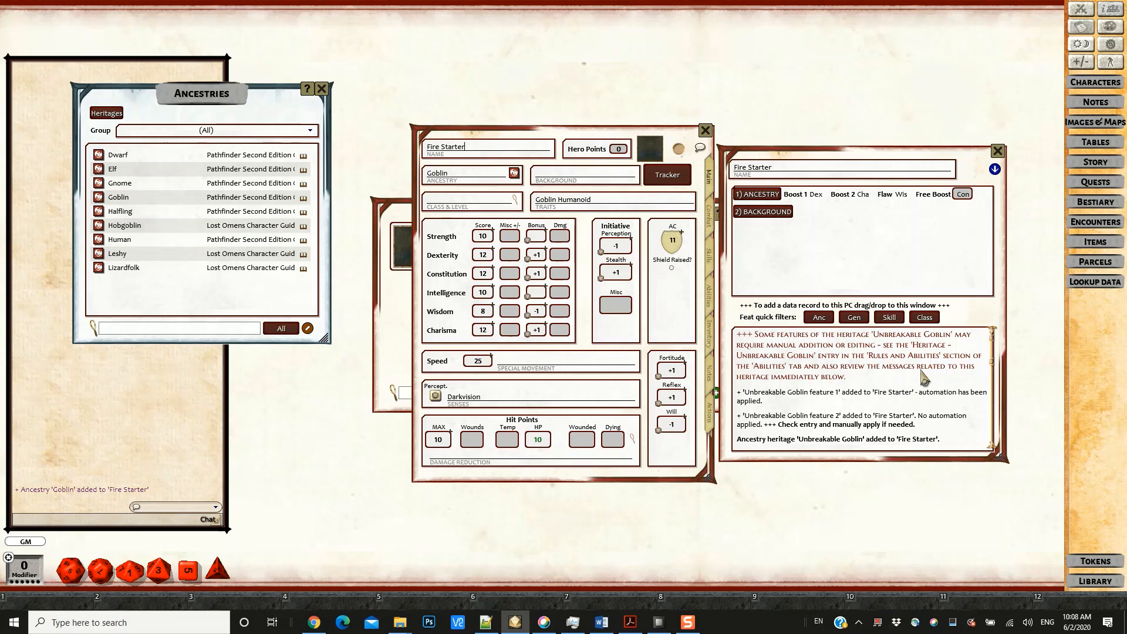
- Review the heritage messages and the character's rules and abilities, reading the Unbreakable Goblin feature 2 entry
scroll(924, 372, down, 2)
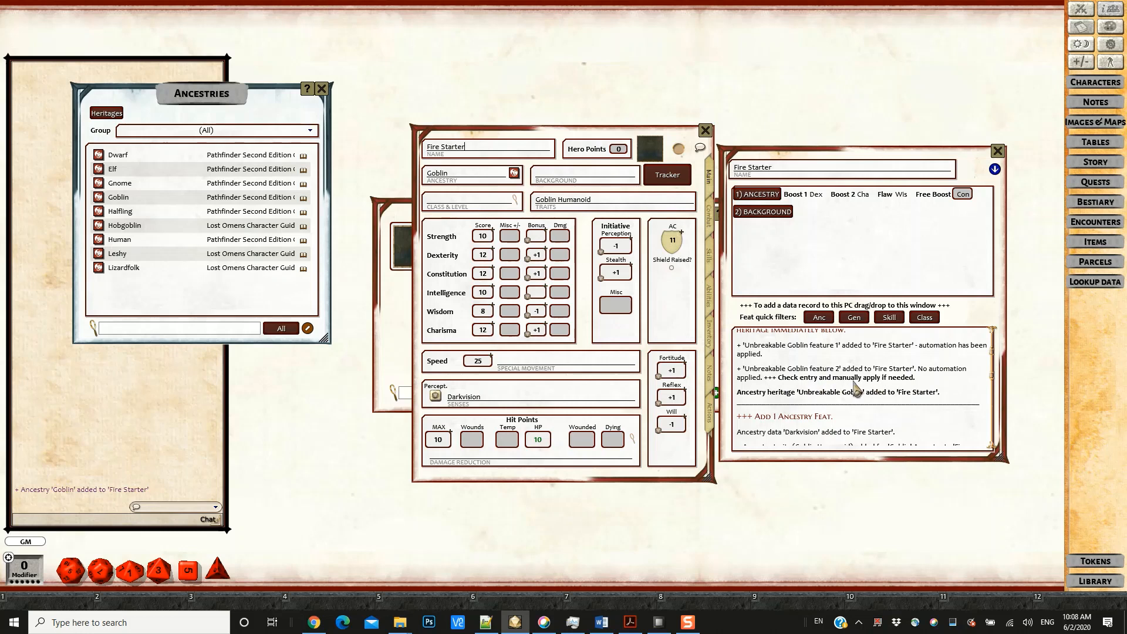
click(711, 306)
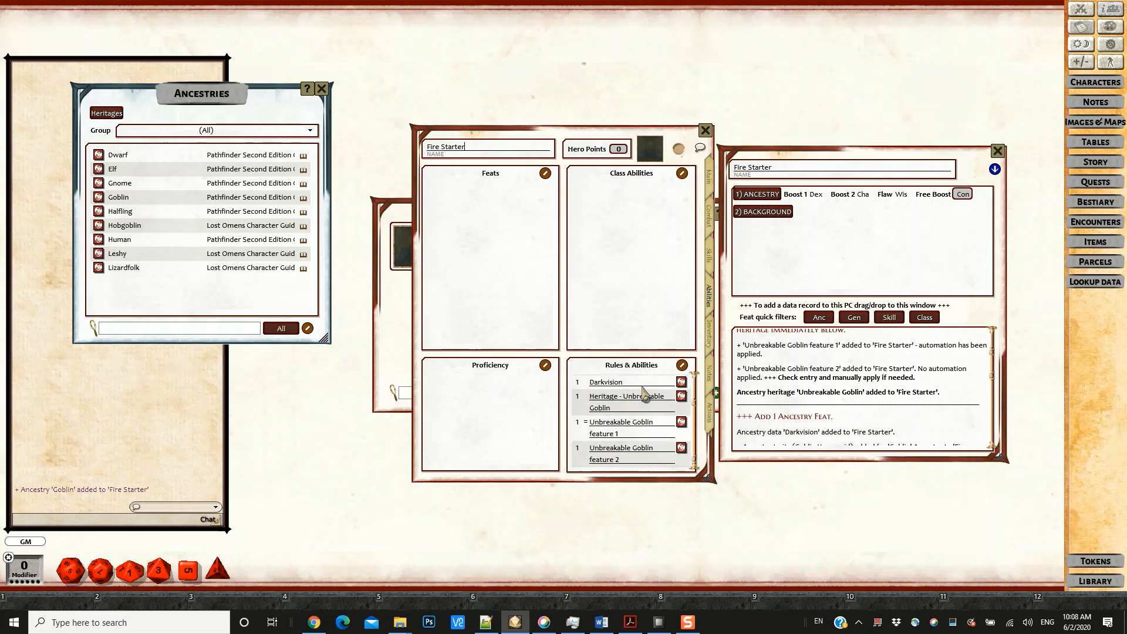
click(681, 448)
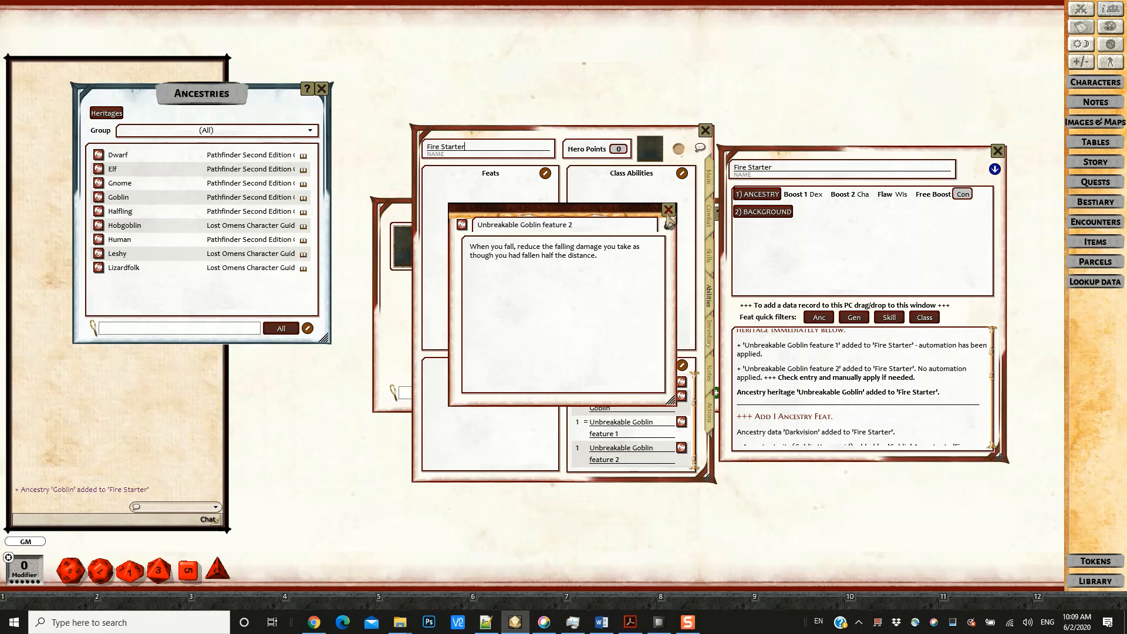
click(668, 210)
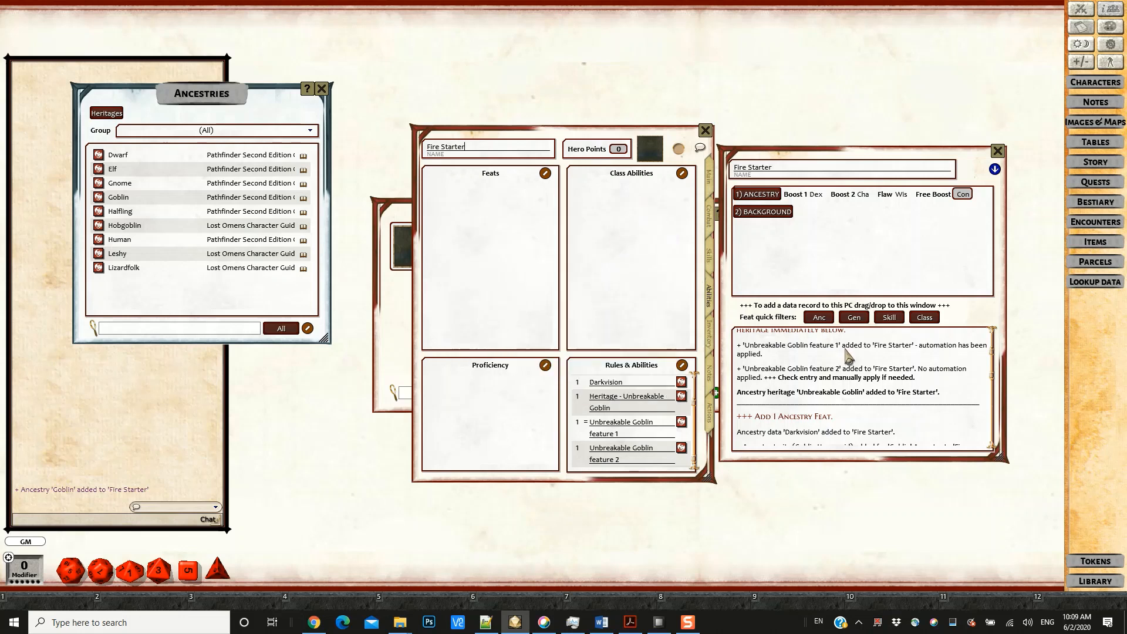
scroll(850, 357, up, 2)
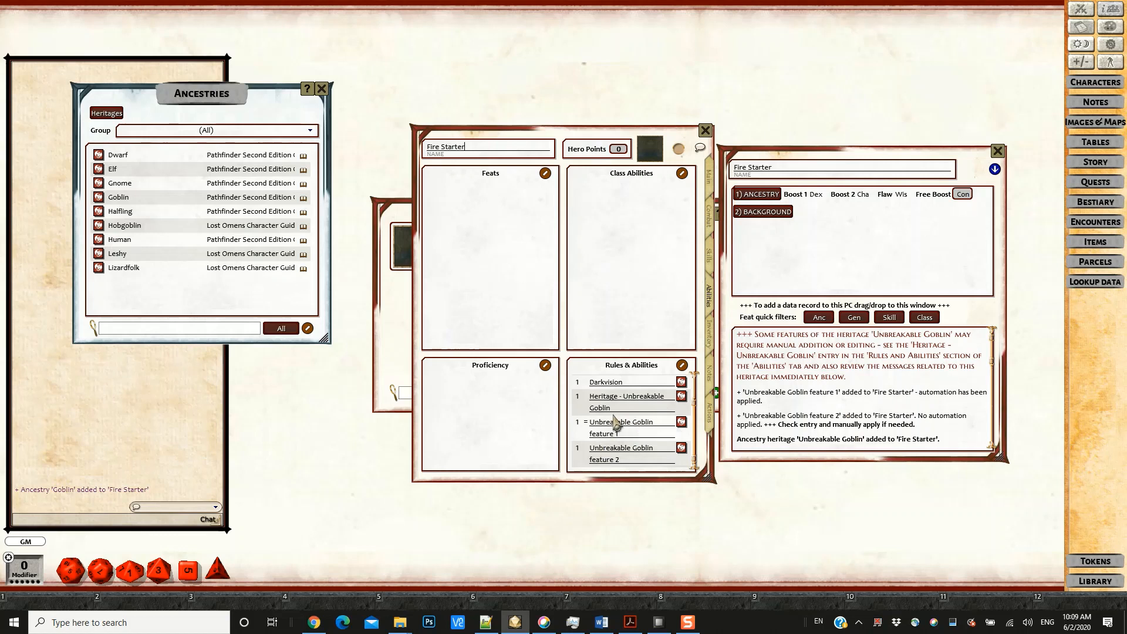
mouse_move(586, 427)
- Inspect Fire Starter's ancestry value in the hit points breakdown and close the breakdown
click(710, 179)
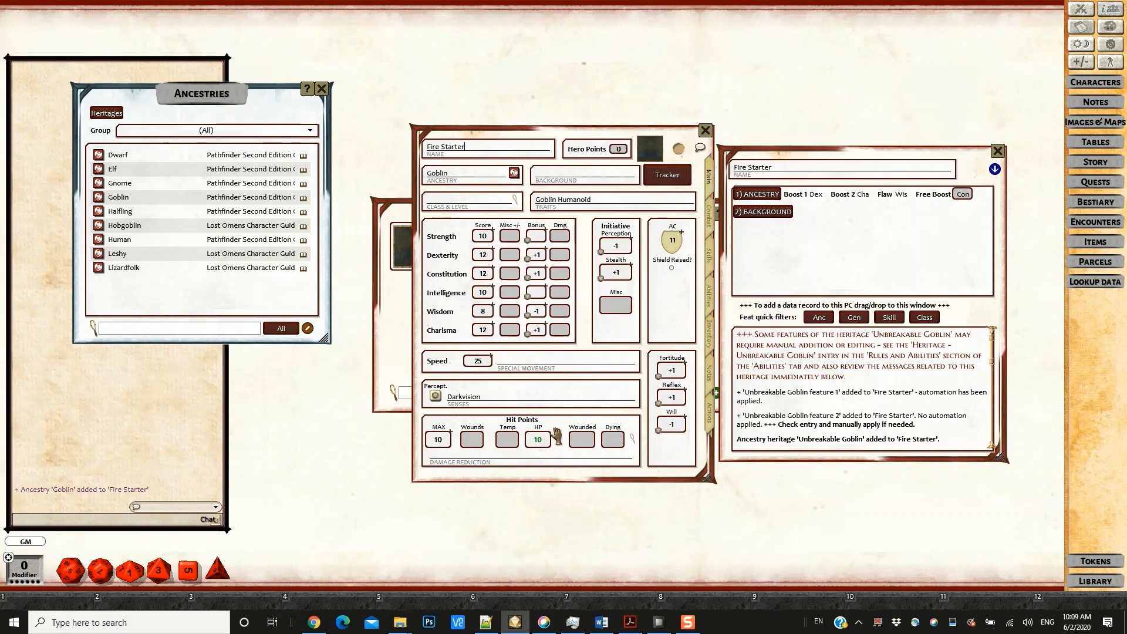
click(633, 447)
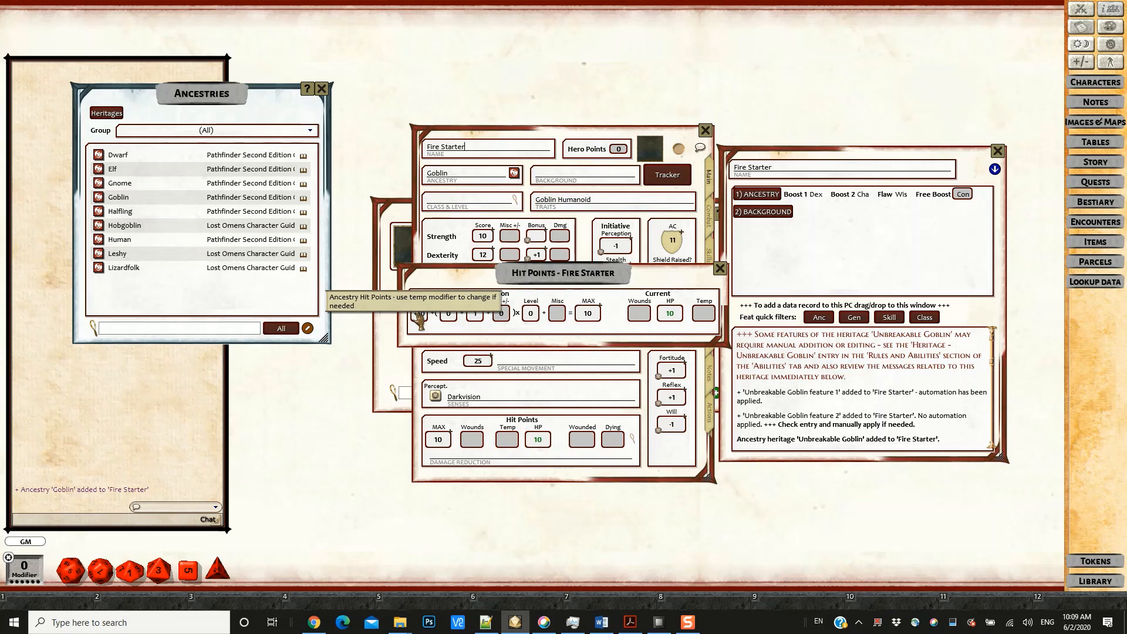
click(720, 269)
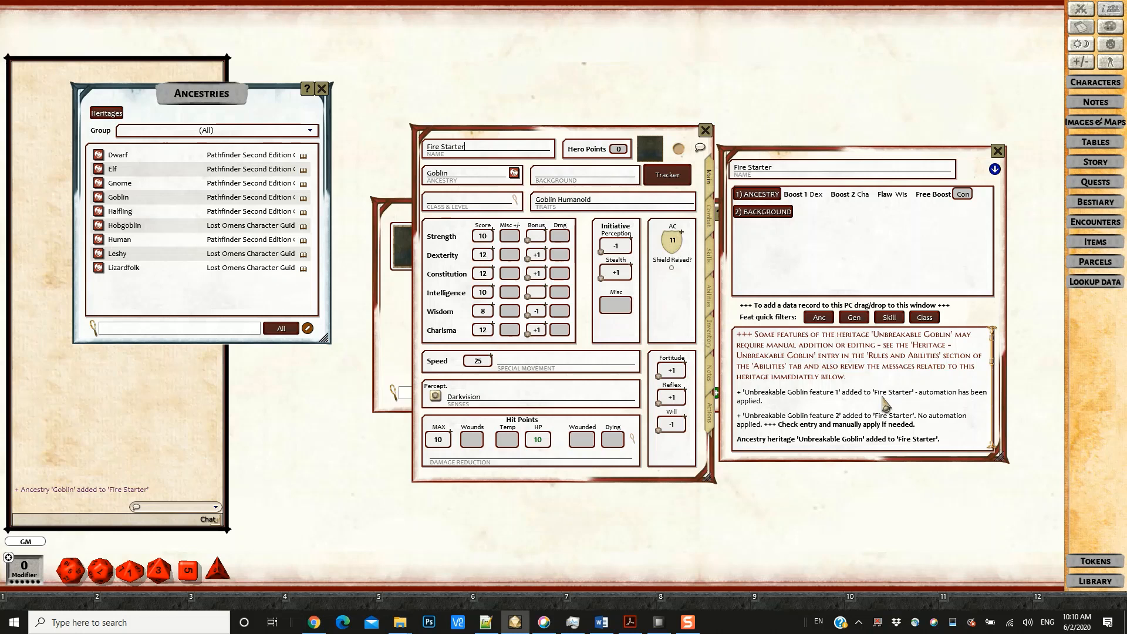
- Open the heritages table from the lookup data and add the Razortooth Goblin heritage to Fire Starter
click(1096, 282)
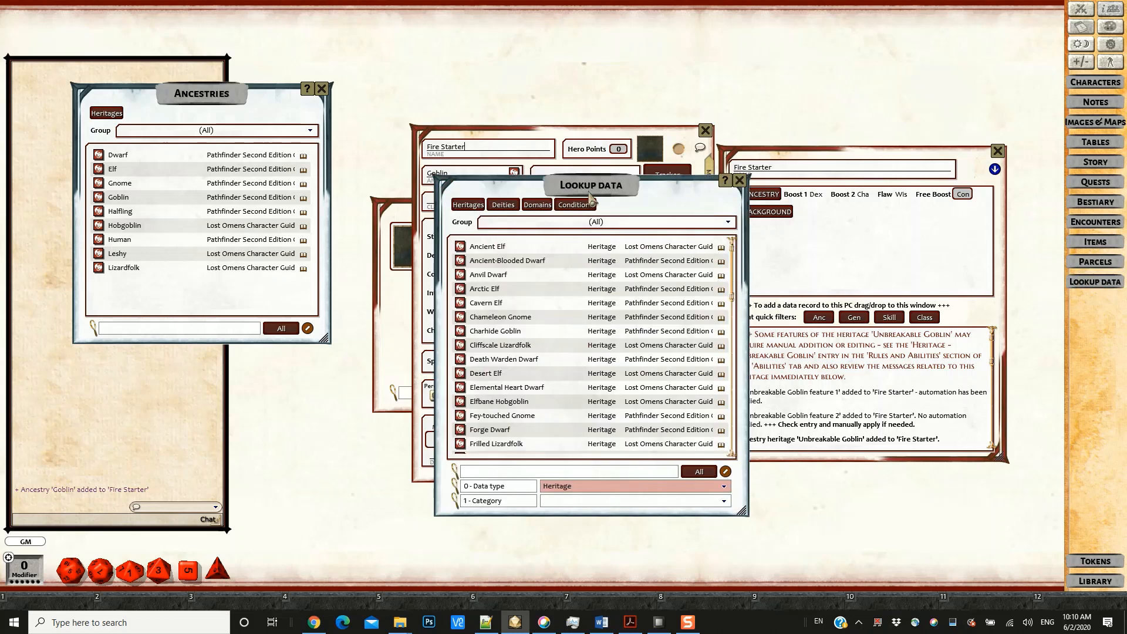
drag(592, 194, 572, 192)
drag(350, 202, 221, 188)
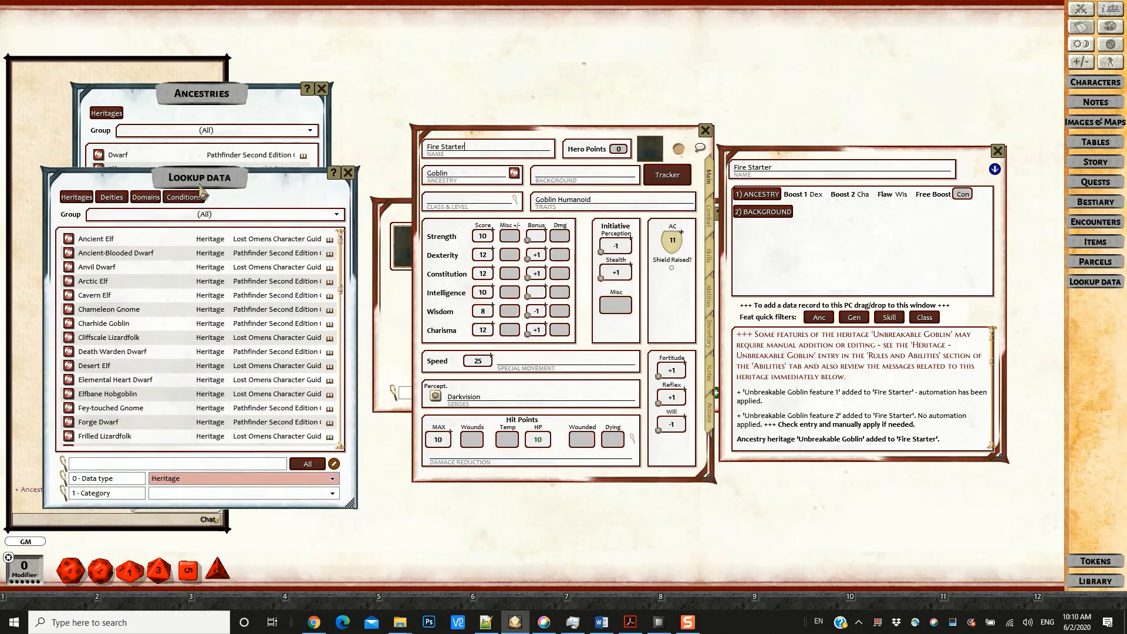
click(76, 200)
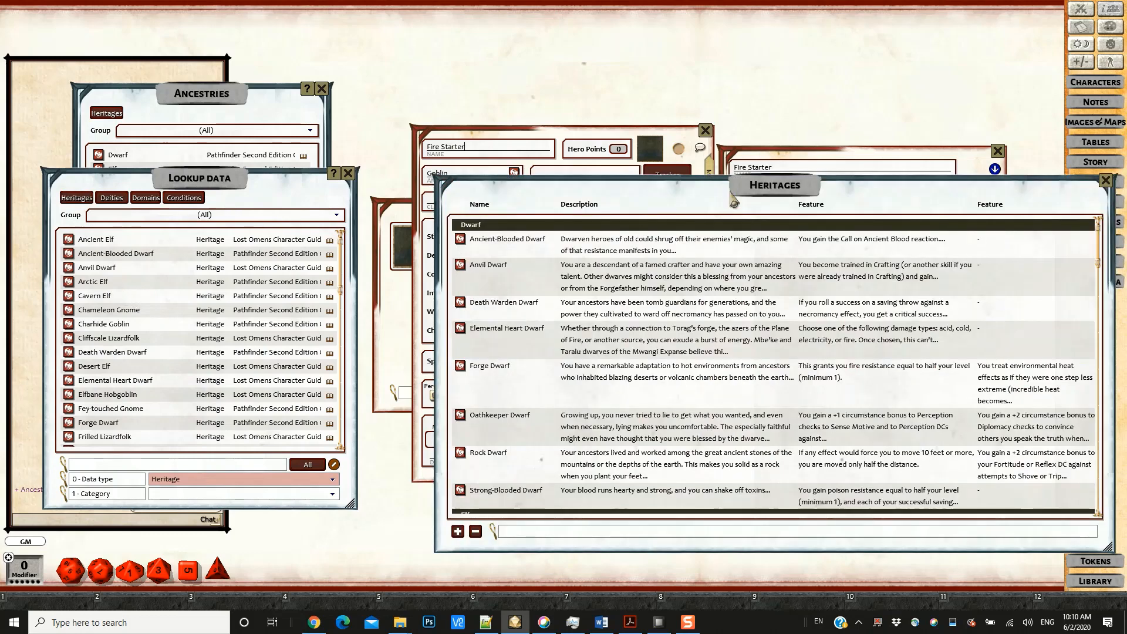
drag(730, 191, 325, 58)
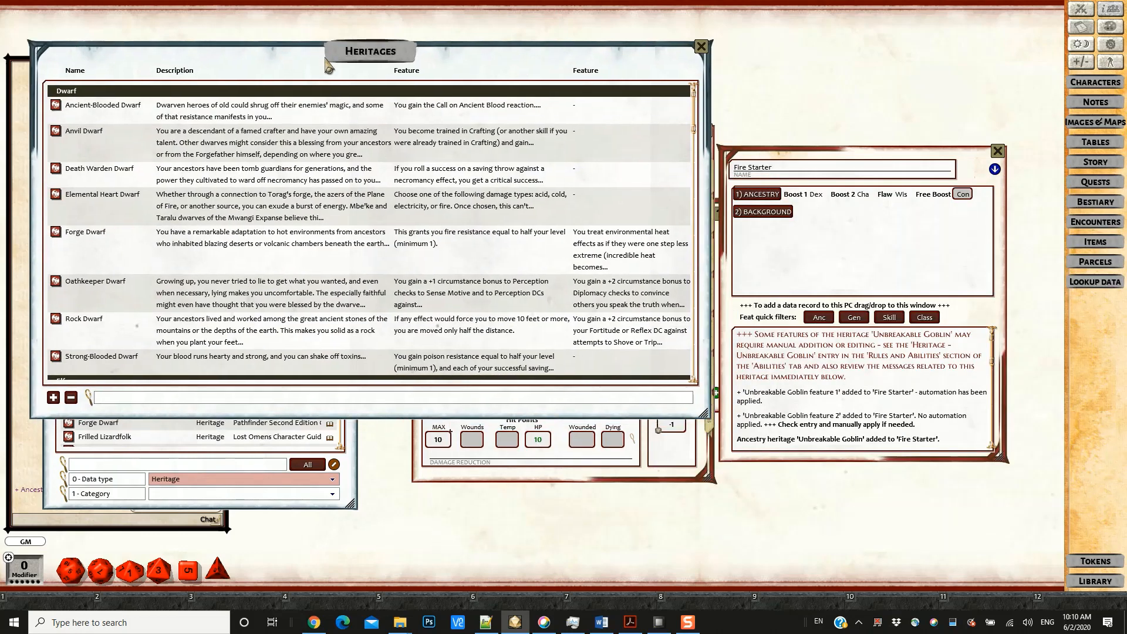
scroll(345, 242, down, 10)
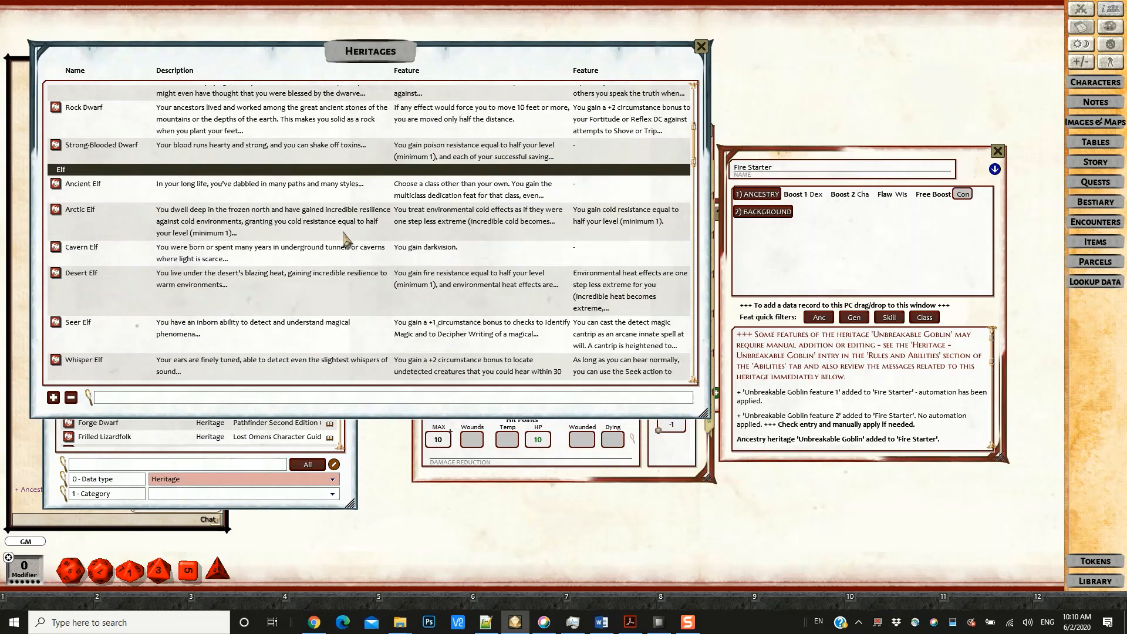
scroll(345, 238, down, 10)
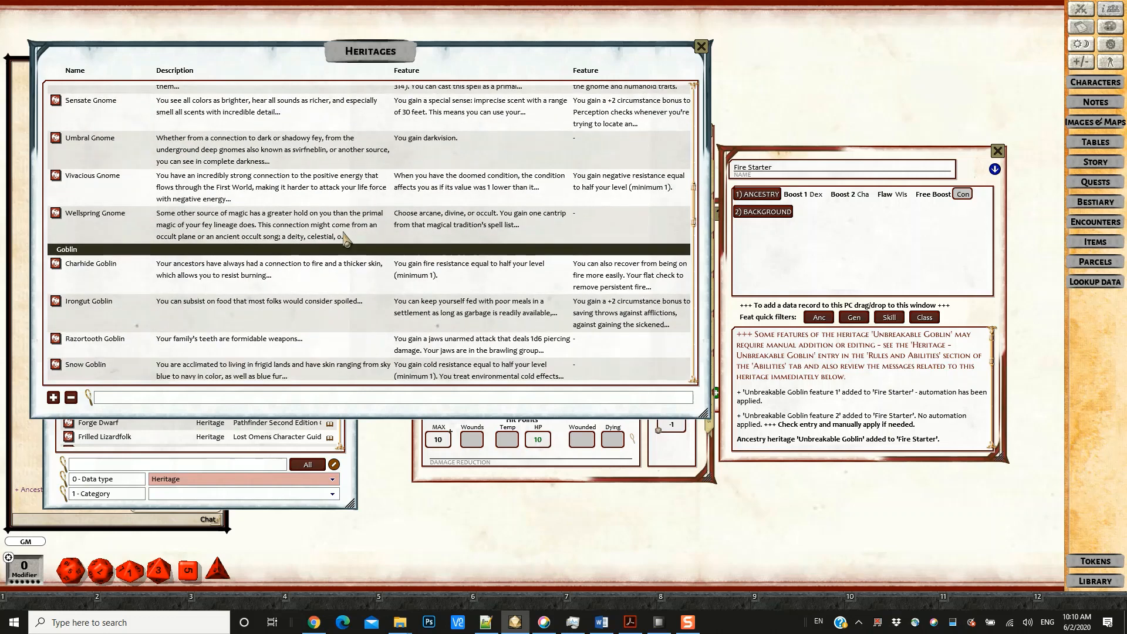
scroll(346, 238, up, 1)
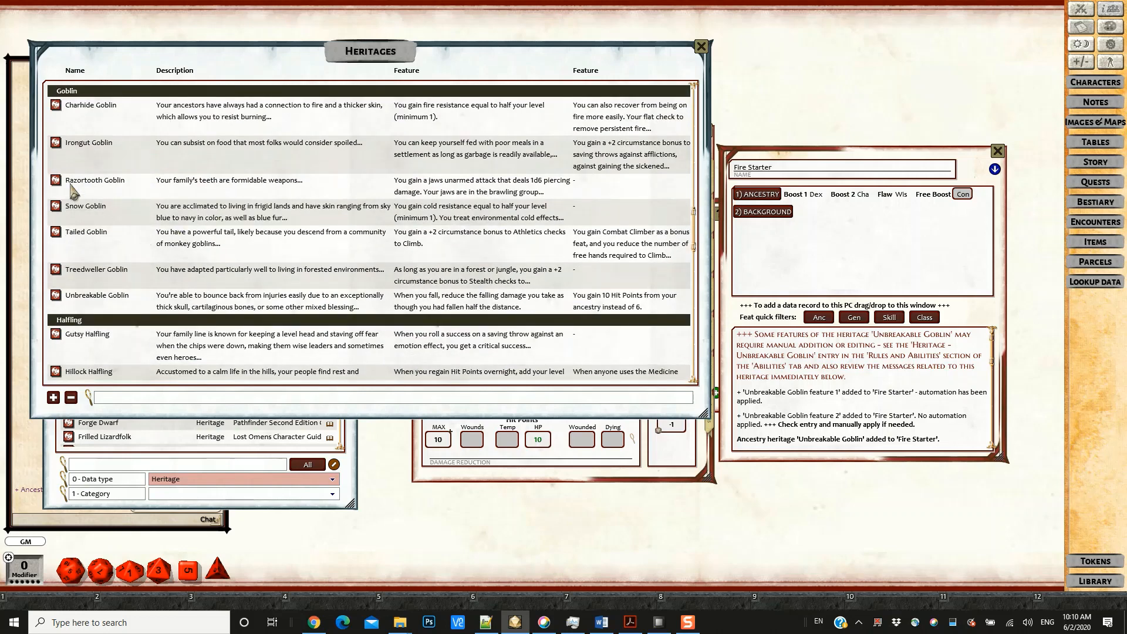
drag(57, 184, 911, 262)
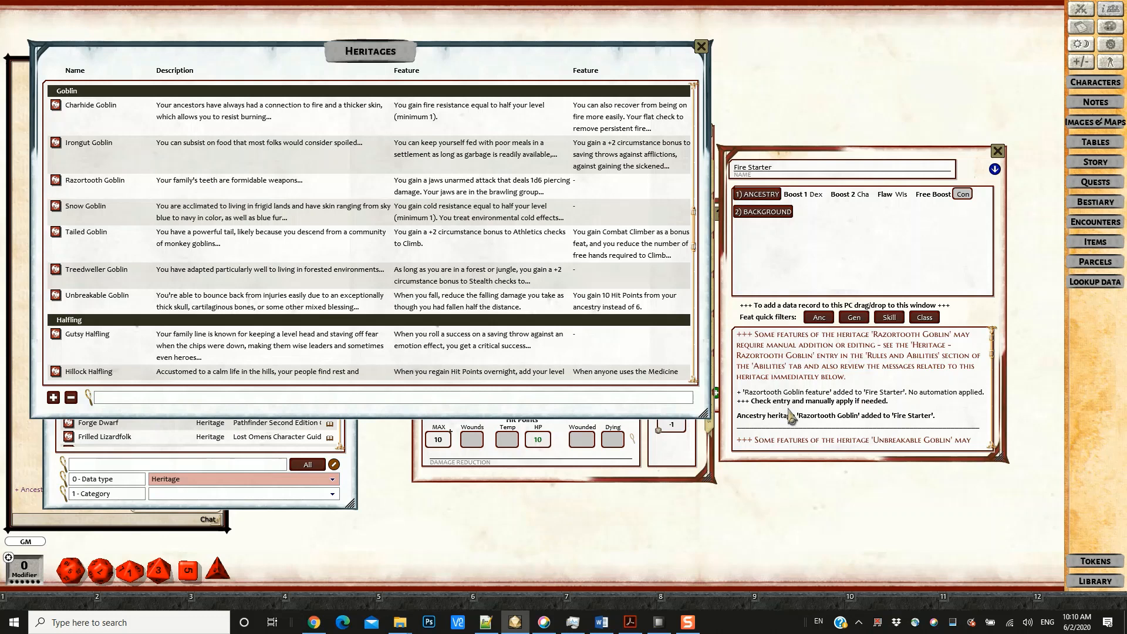
- Read the Razortooth Goblin feature entry in Fire Starter's rules and abilities and close the entry
click(692, 478)
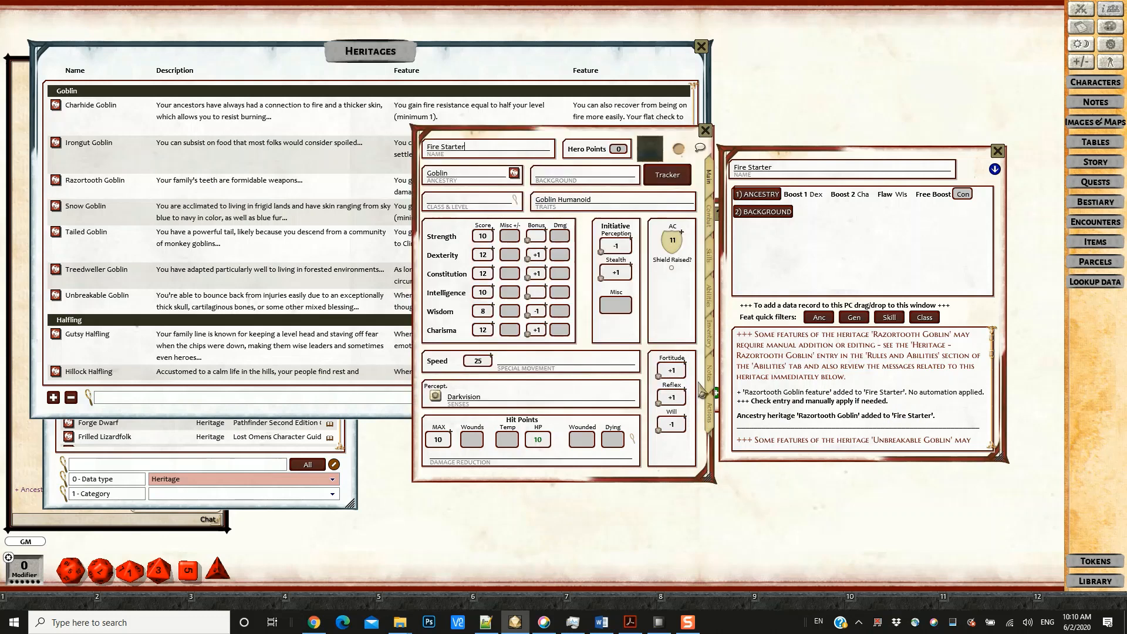
click(710, 297)
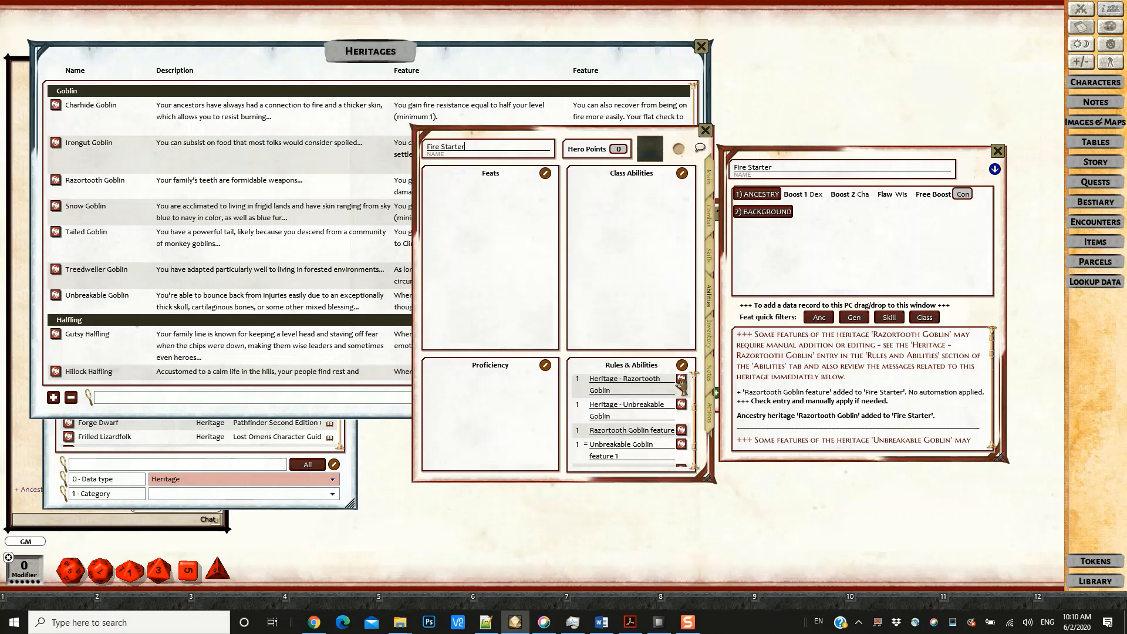
click(681, 407)
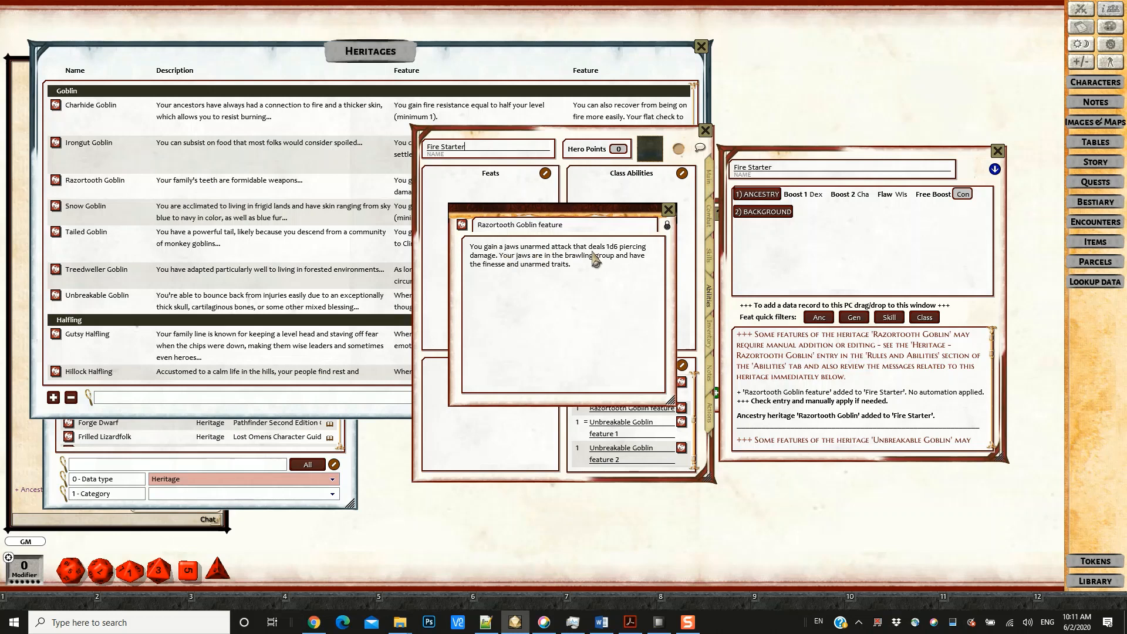
click(669, 210)
scroll(639, 433, up, 5)
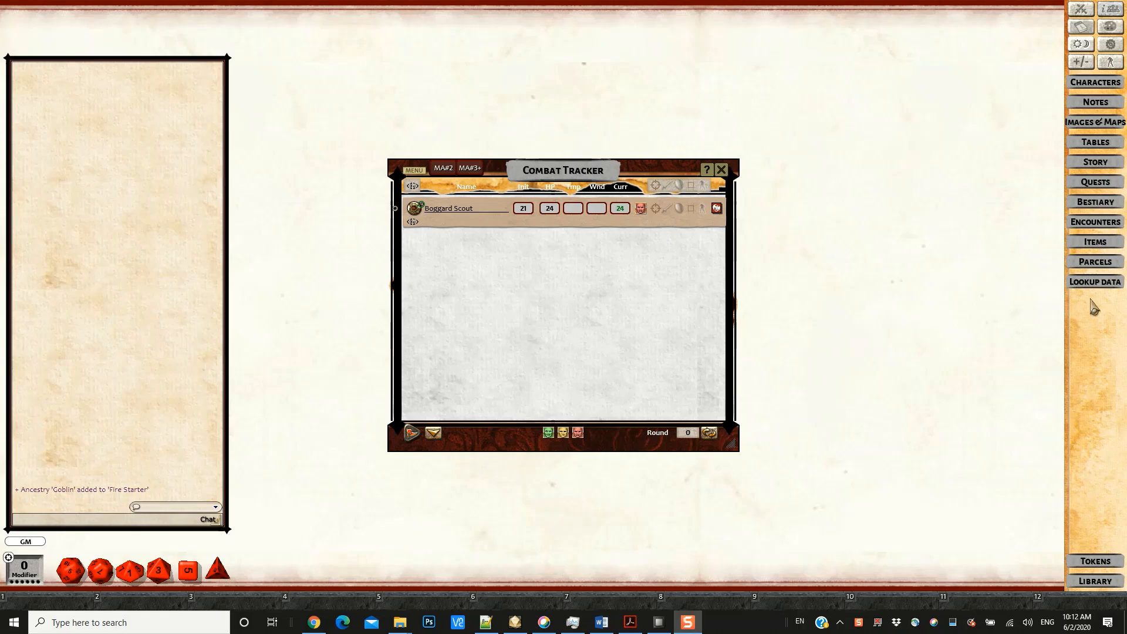
- Open the conditions table from the lookup data and search it for "fright"
click(1095, 282)
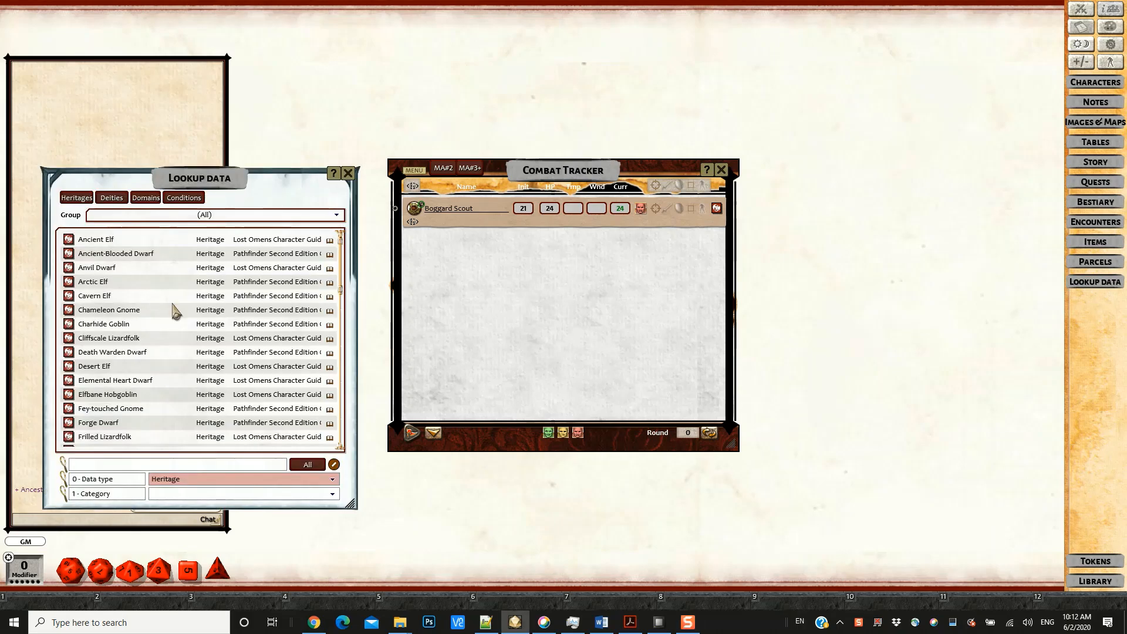
click(182, 199)
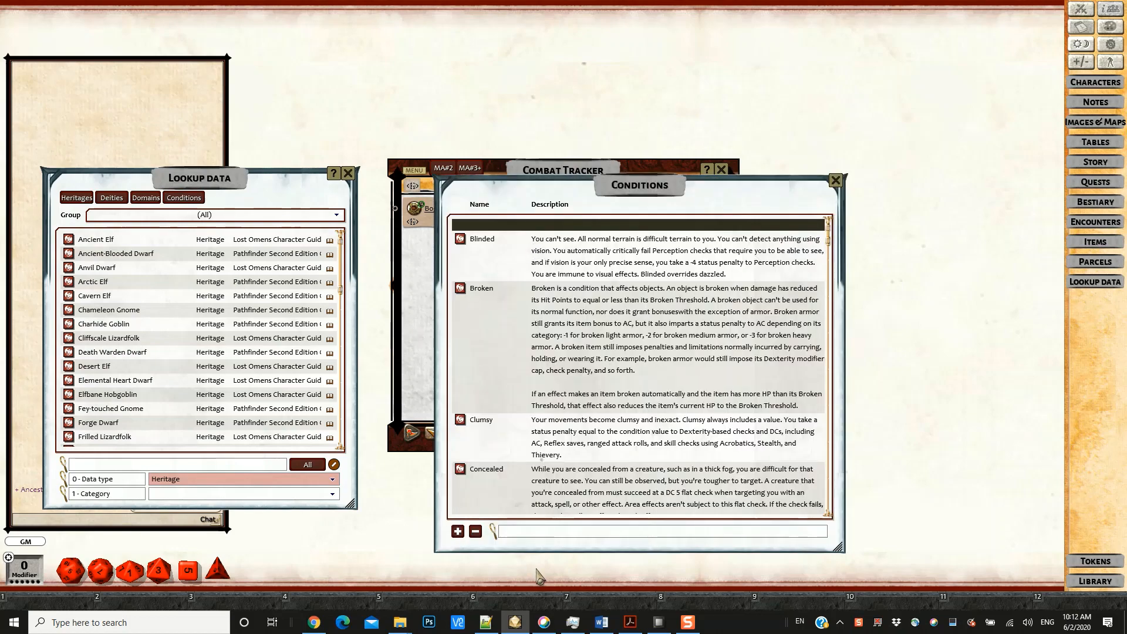
scroll(692, 447, down, 10)
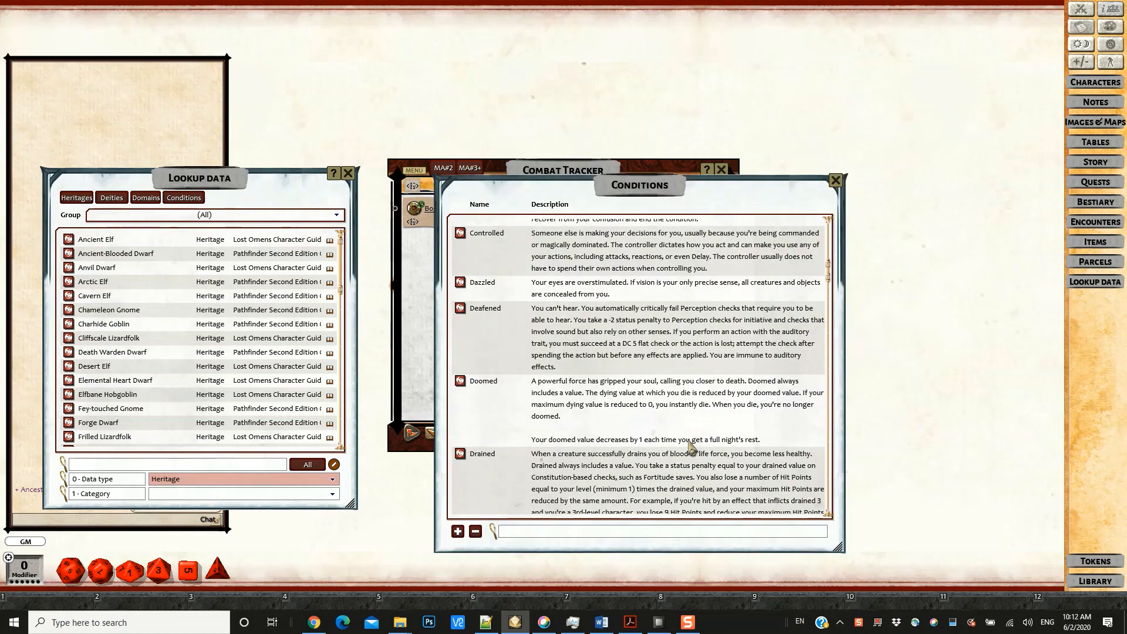
scroll(692, 448, down, 10)
click(662, 533)
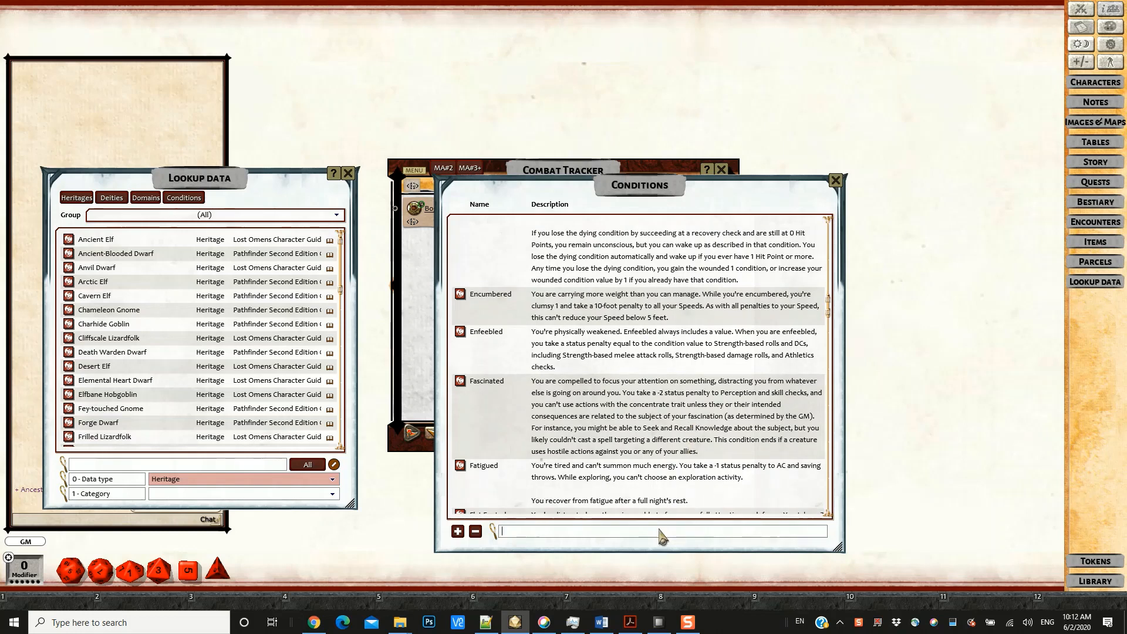
text(ight)
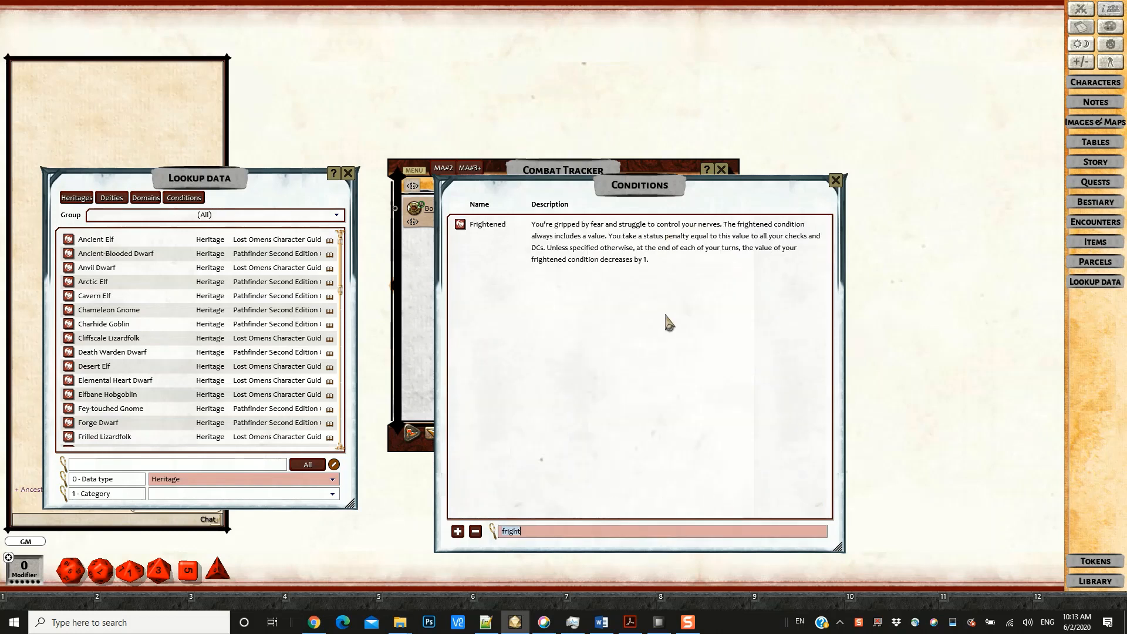
- Read the Frightened condition record, and close the record, the conditions table and the lookup data list
click(460, 227)
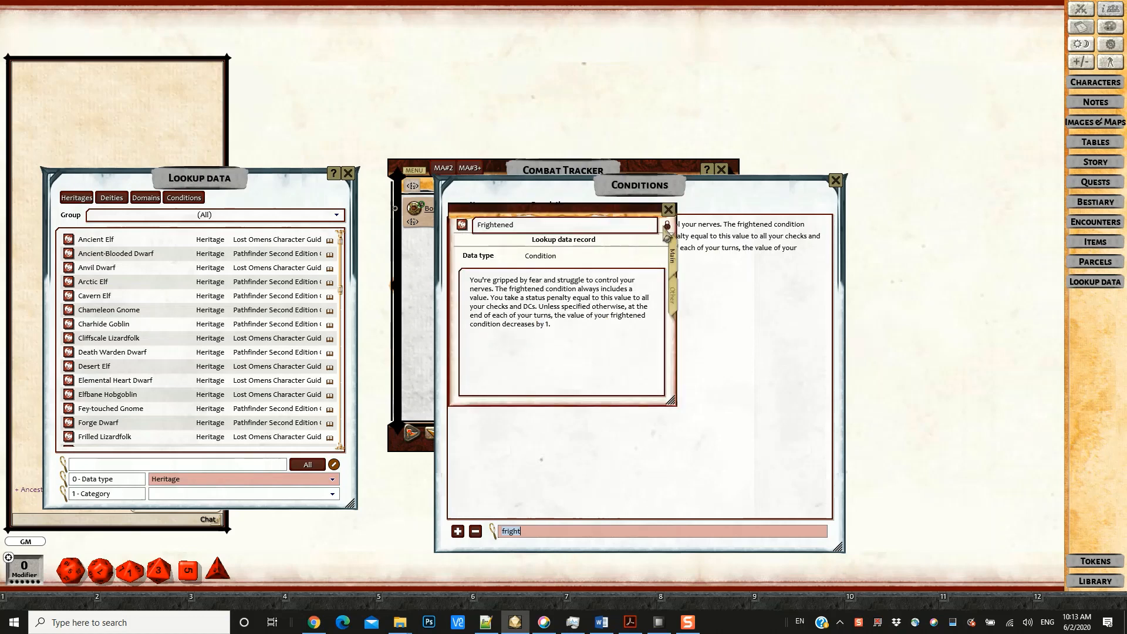
click(669, 210)
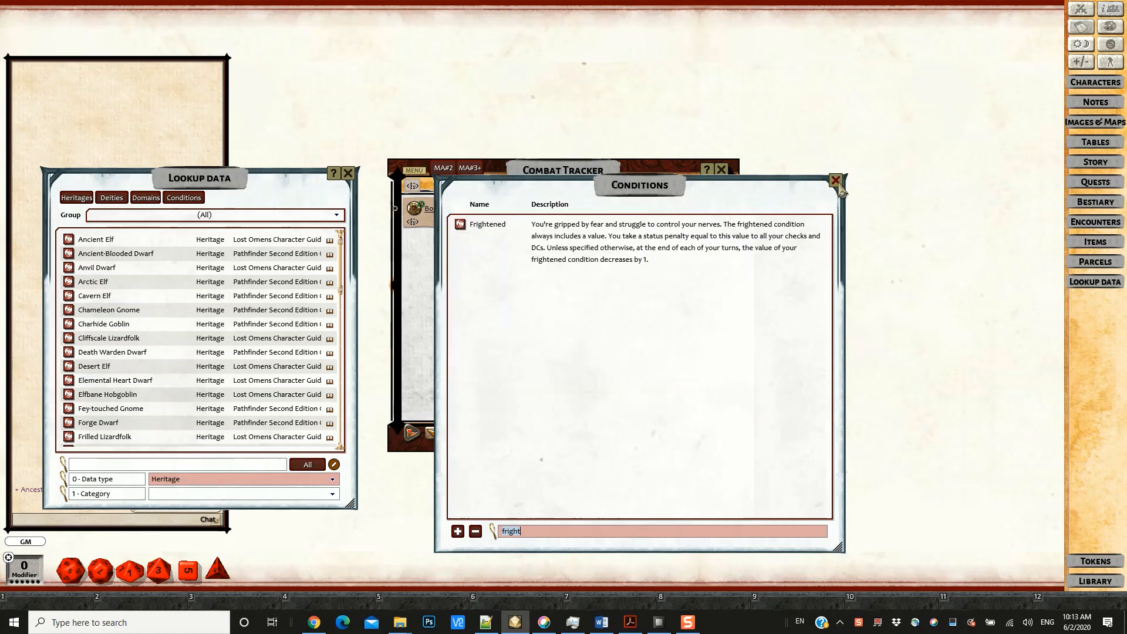
click(836, 181)
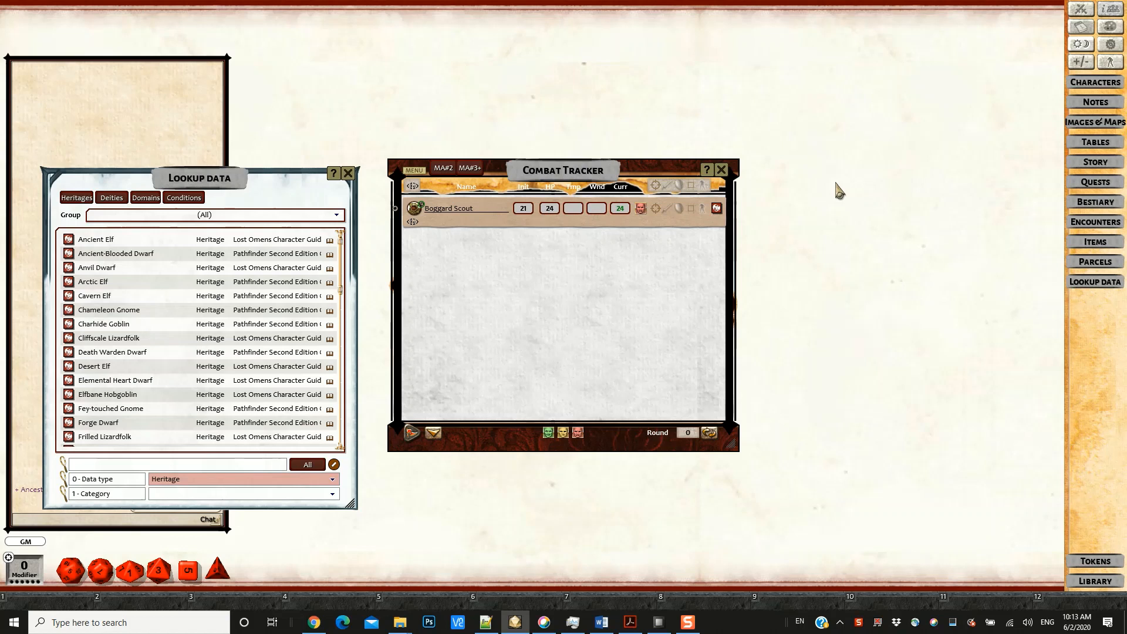
click(349, 174)
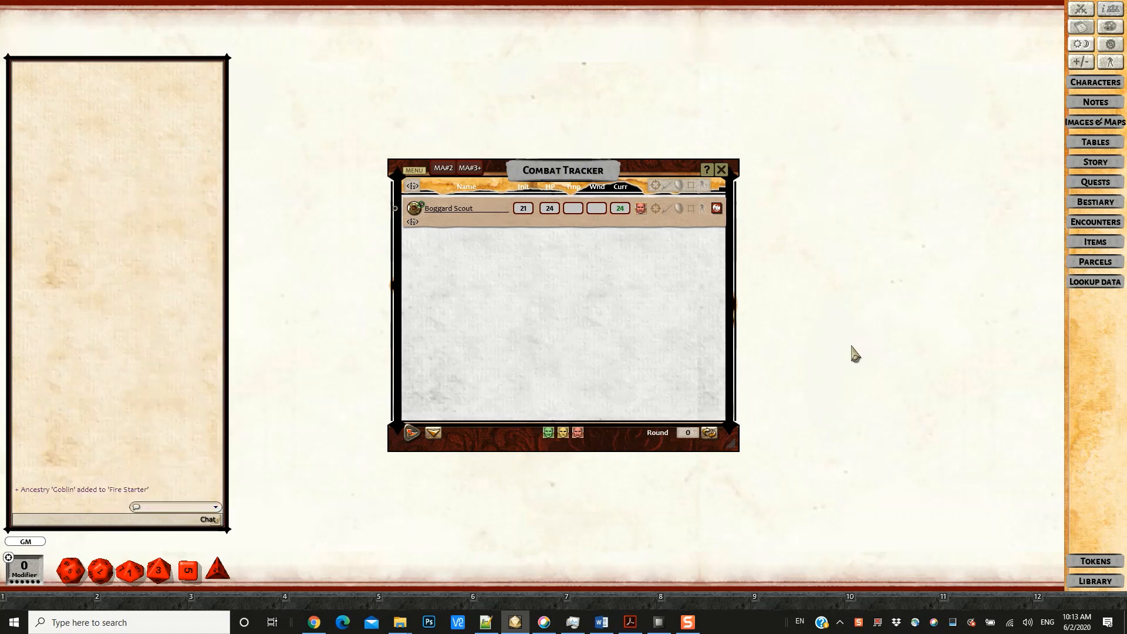
- Open the effects list beside the combat tracker and read the descriptions of the Invisible and Confused conditions
click(1110, 62)
drag(674, 214, 969, 101)
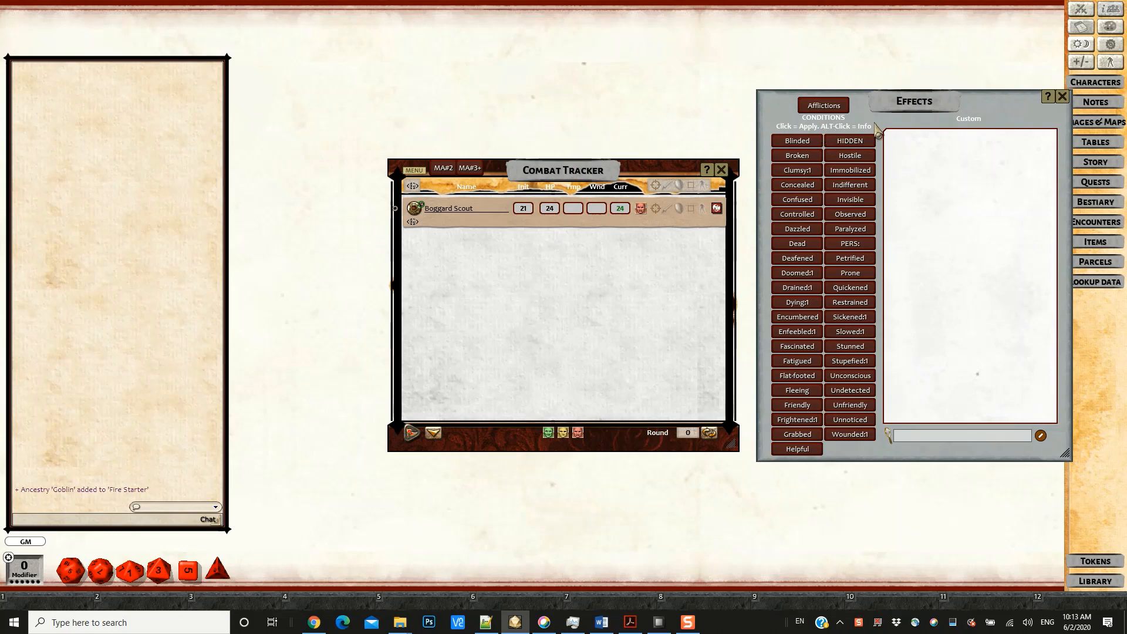
alt+click(852, 201)
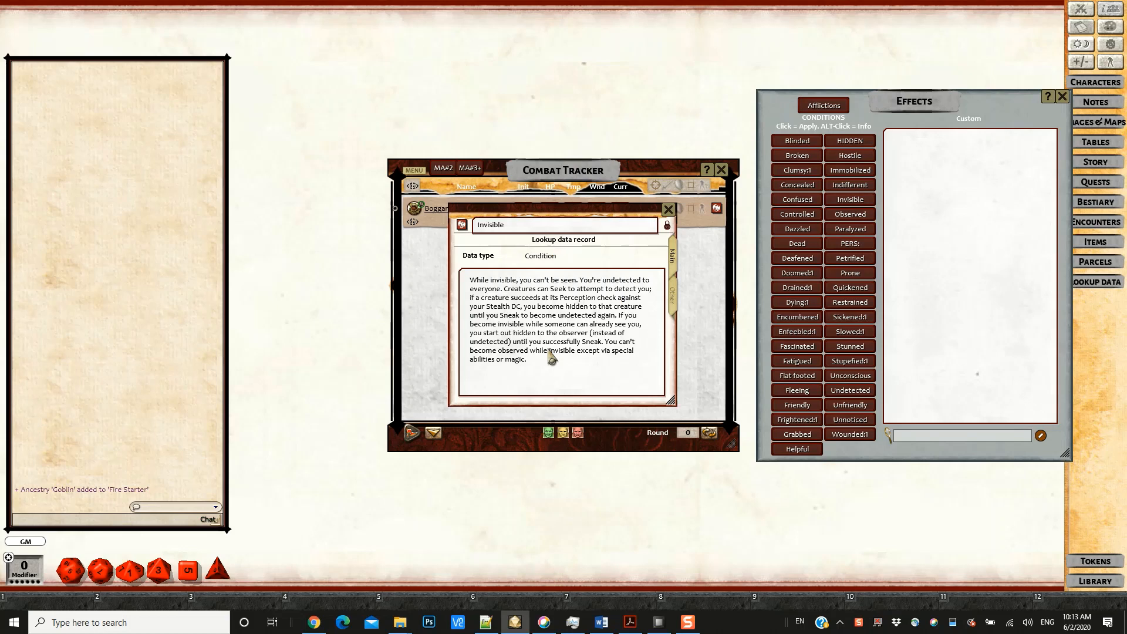
click(668, 209)
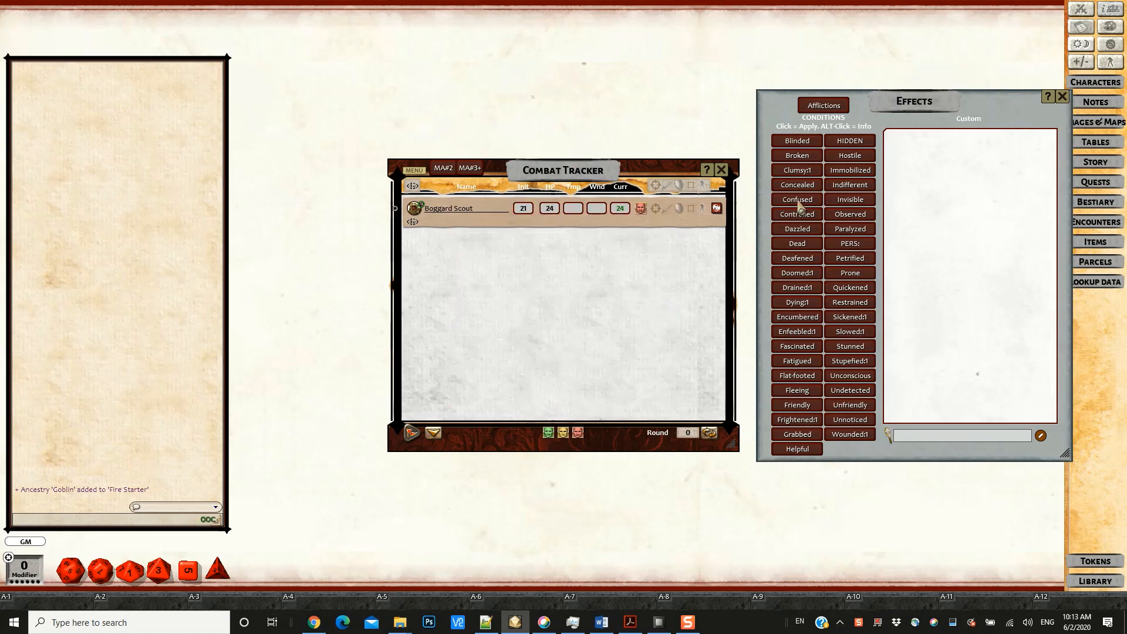
alt+click(798, 201)
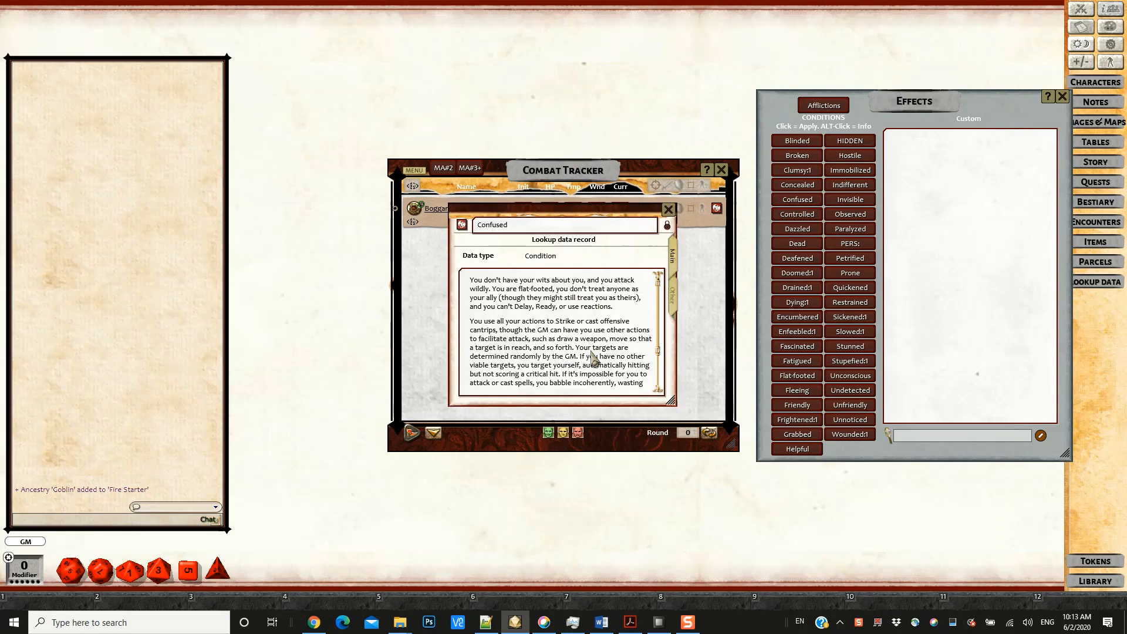
scroll(596, 359, down, 2)
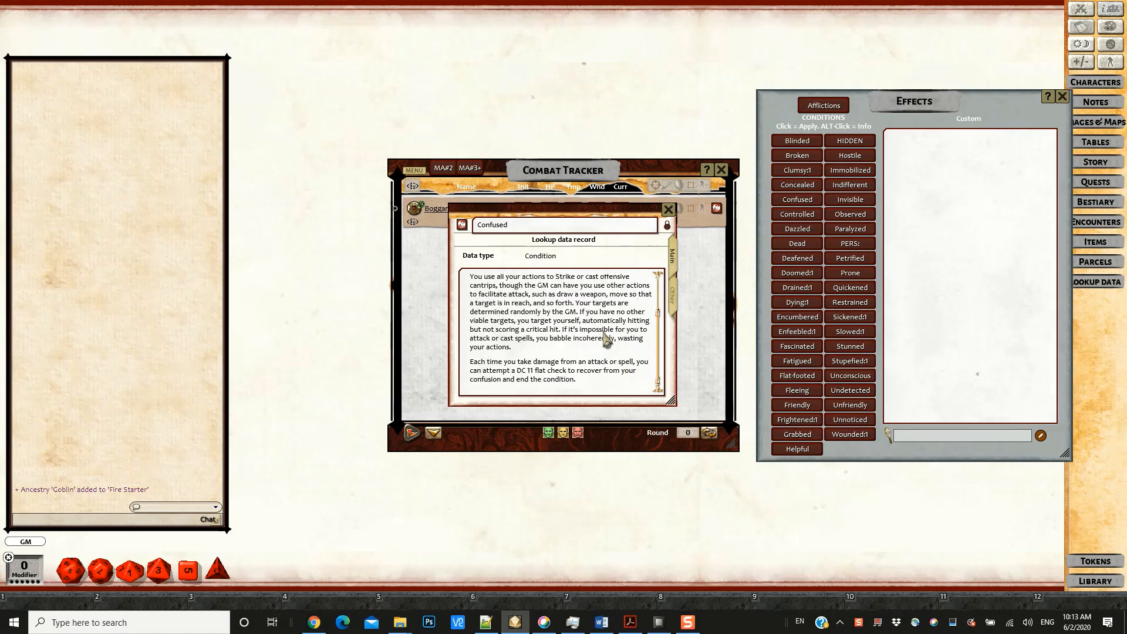
click(669, 209)
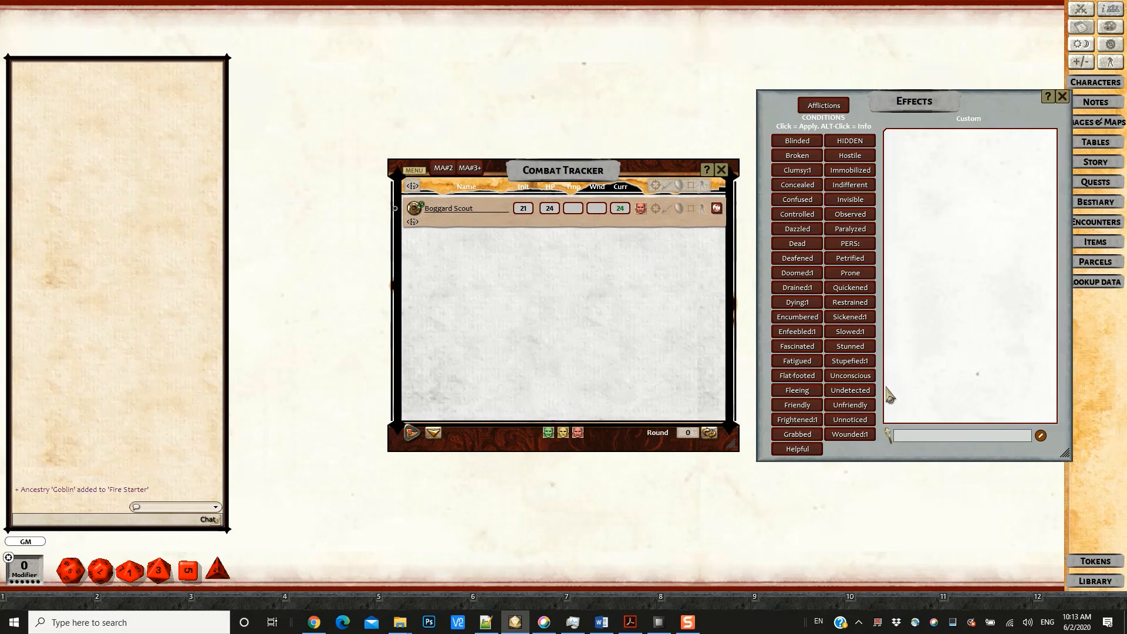
- Apply the Prone condition to the Boggard Scout in the combat tracker and read the condition's record from its effects line
drag(836, 276, 490, 236)
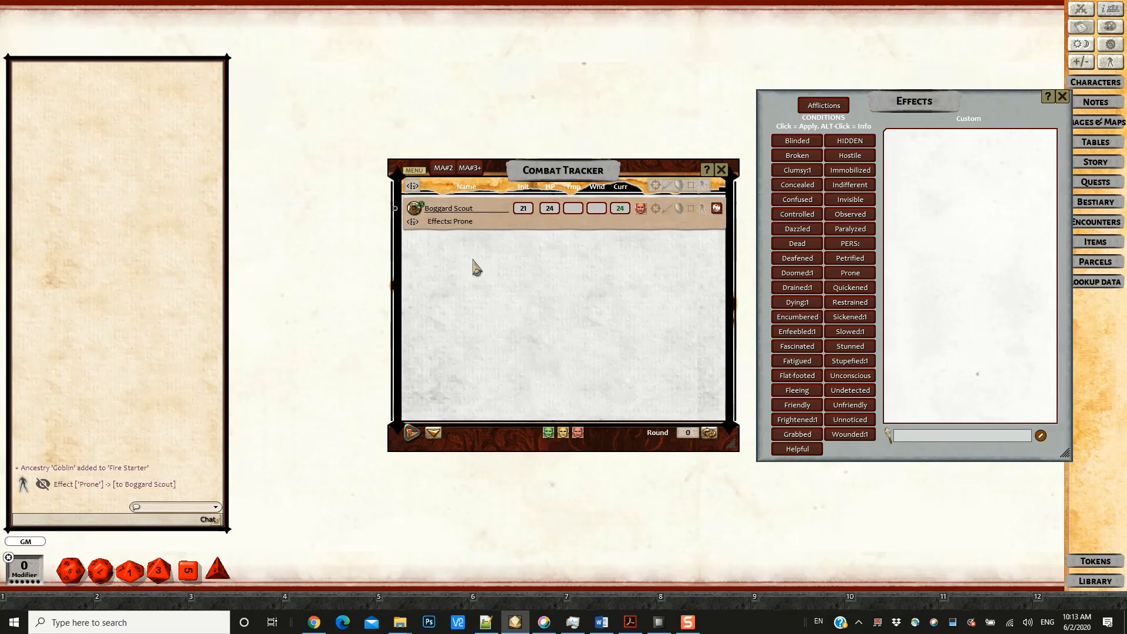
click(471, 224)
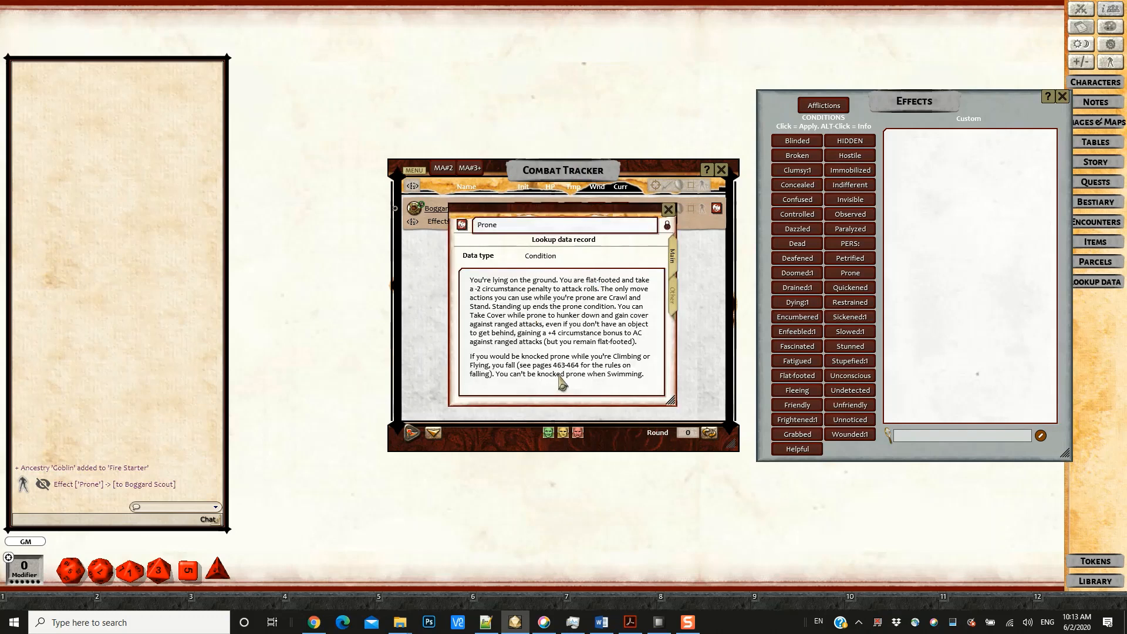
click(668, 210)
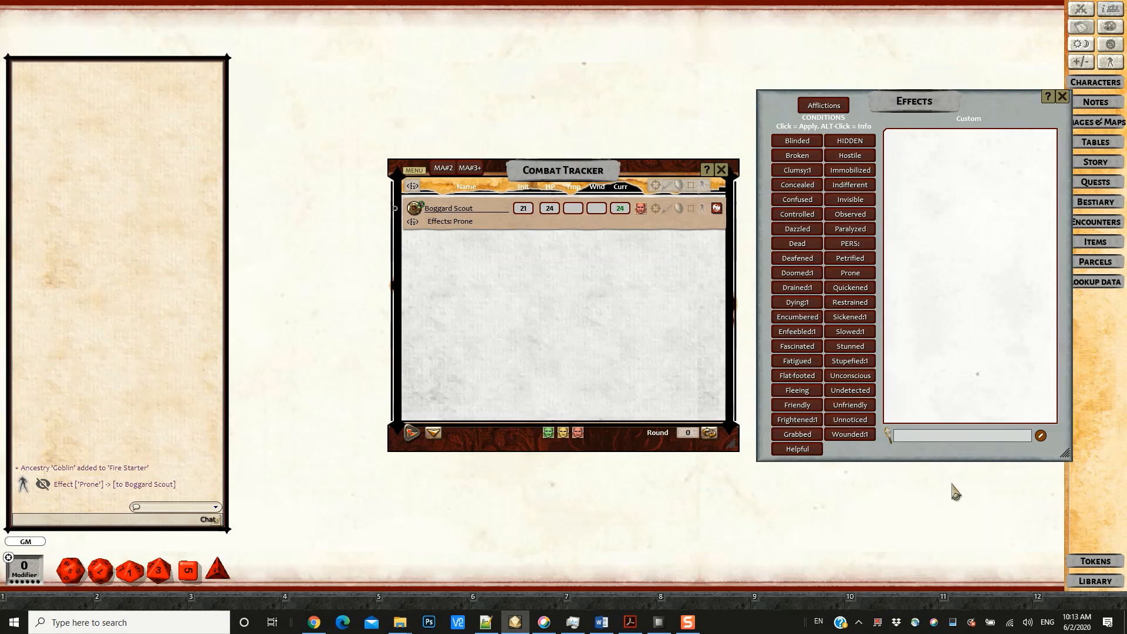
- View the full conditions table from the lookup data, close both lists, and return to the Boggard Scout's Prone effect
click(1107, 282)
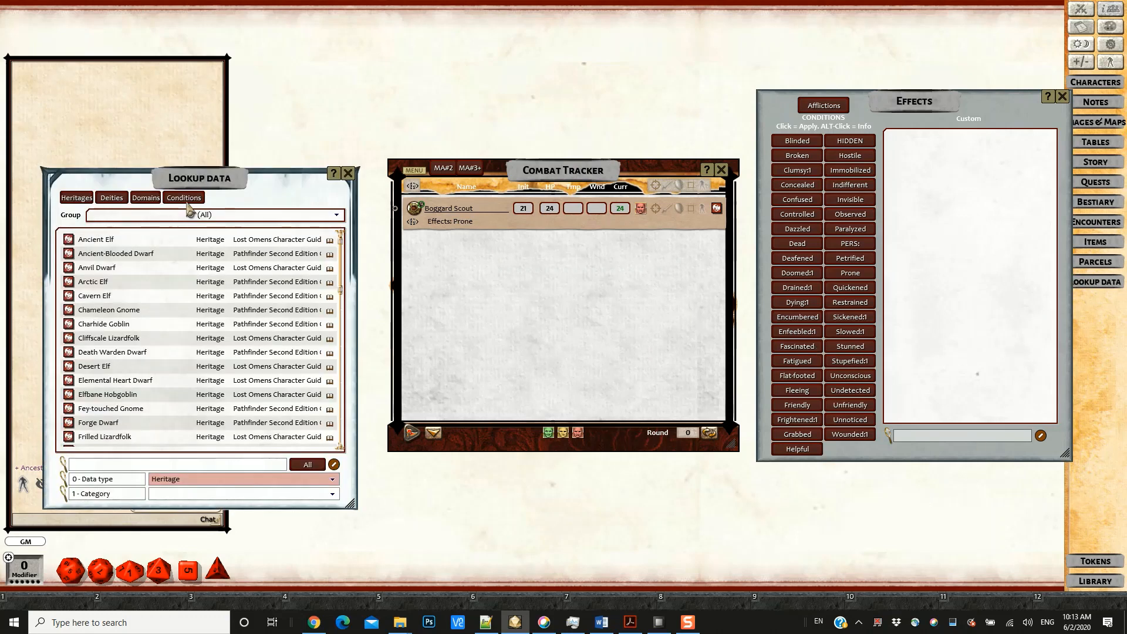
click(183, 198)
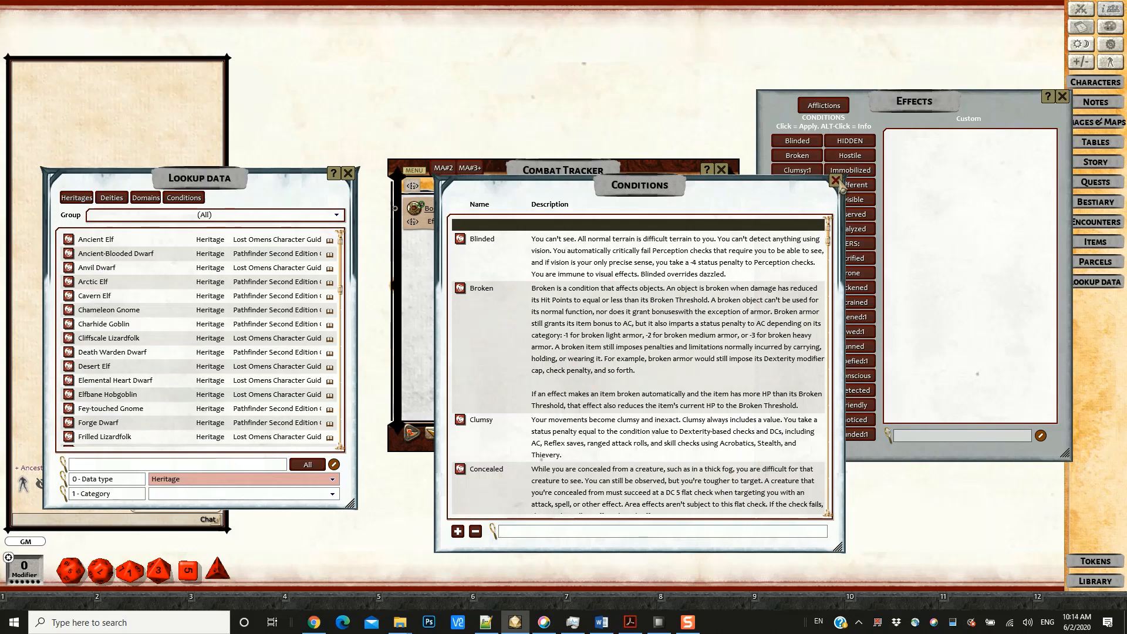
click(837, 180)
click(348, 173)
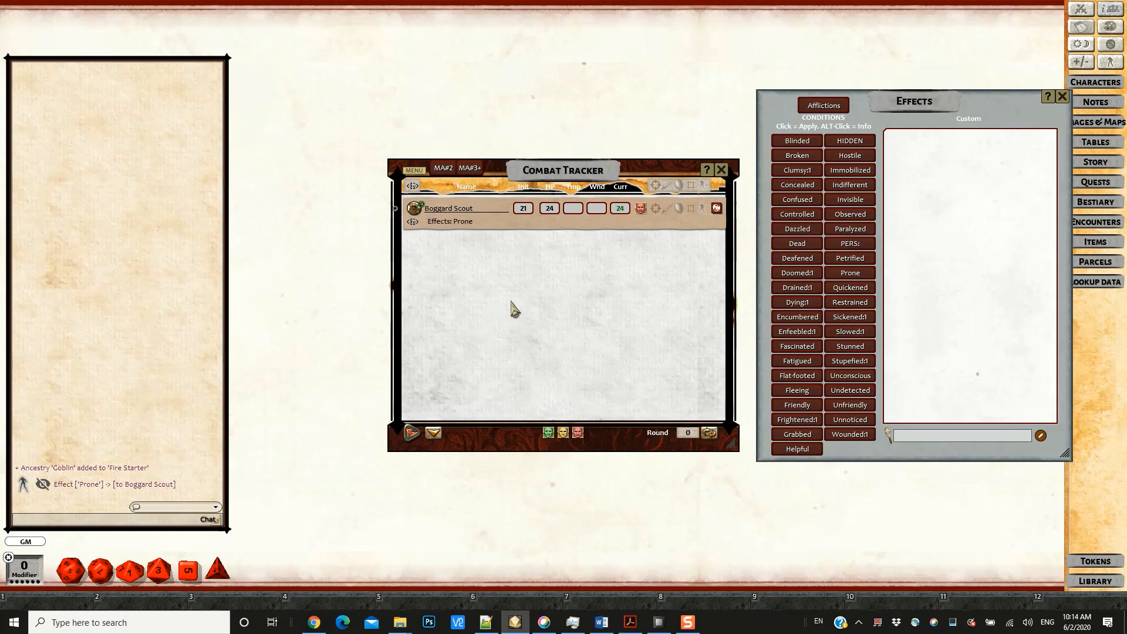
double_click(478, 222)
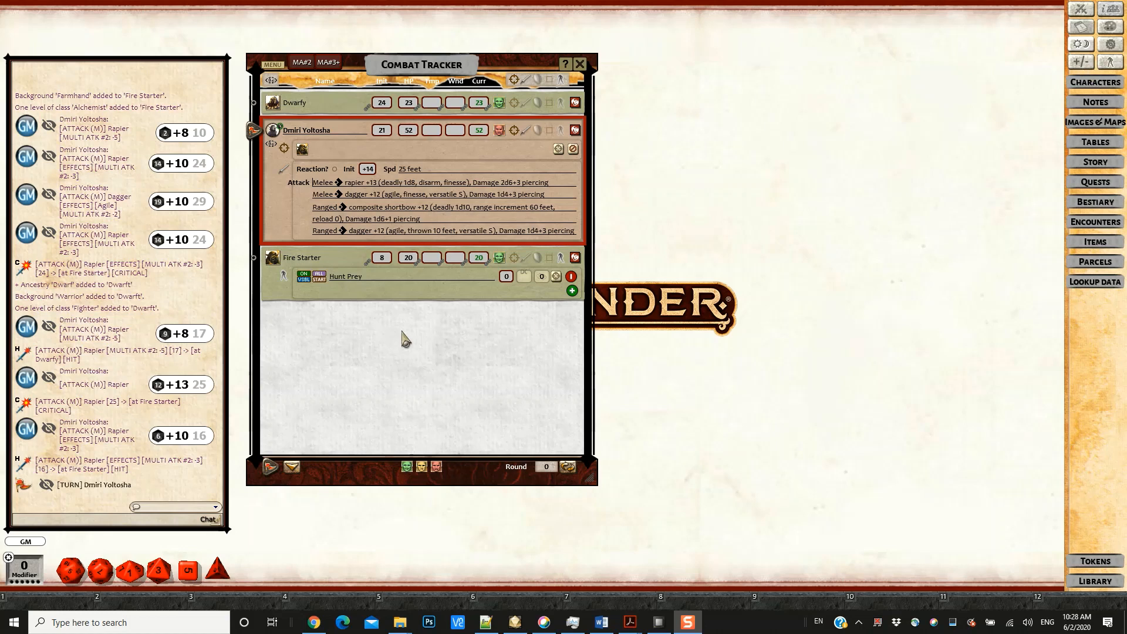
- Open Fire Starter's sheet, search the items for "dagger", and add the Age of Ashes AP 1 Dagger to the character's inventory
click(575, 258)
click(711, 420)
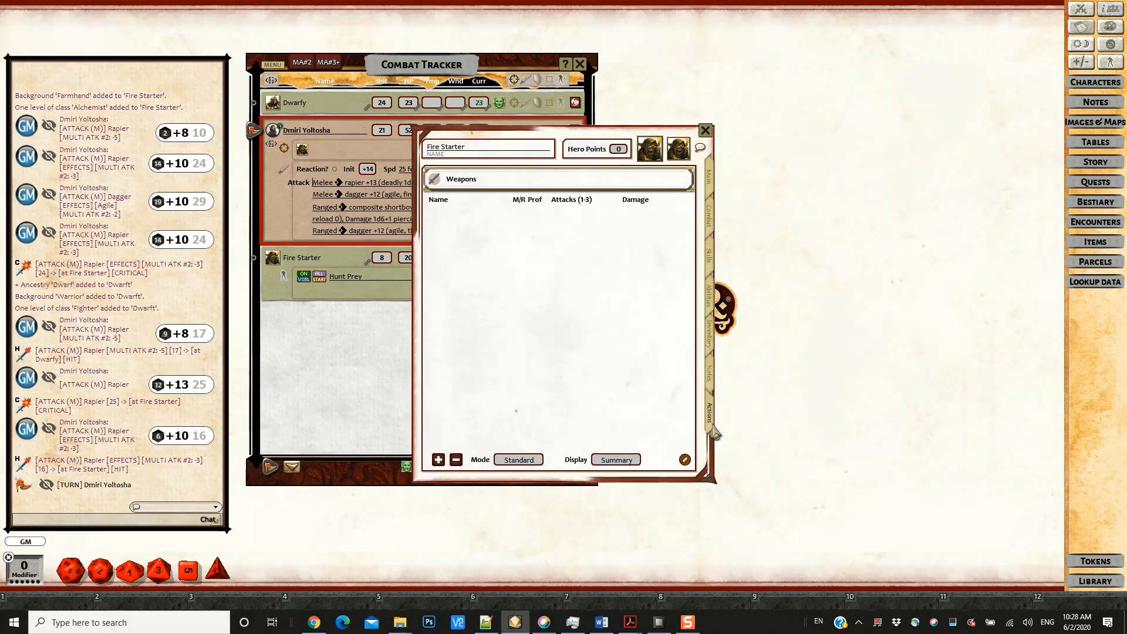
click(1096, 241)
drag(554, 197, 852, 245)
click(840, 458)
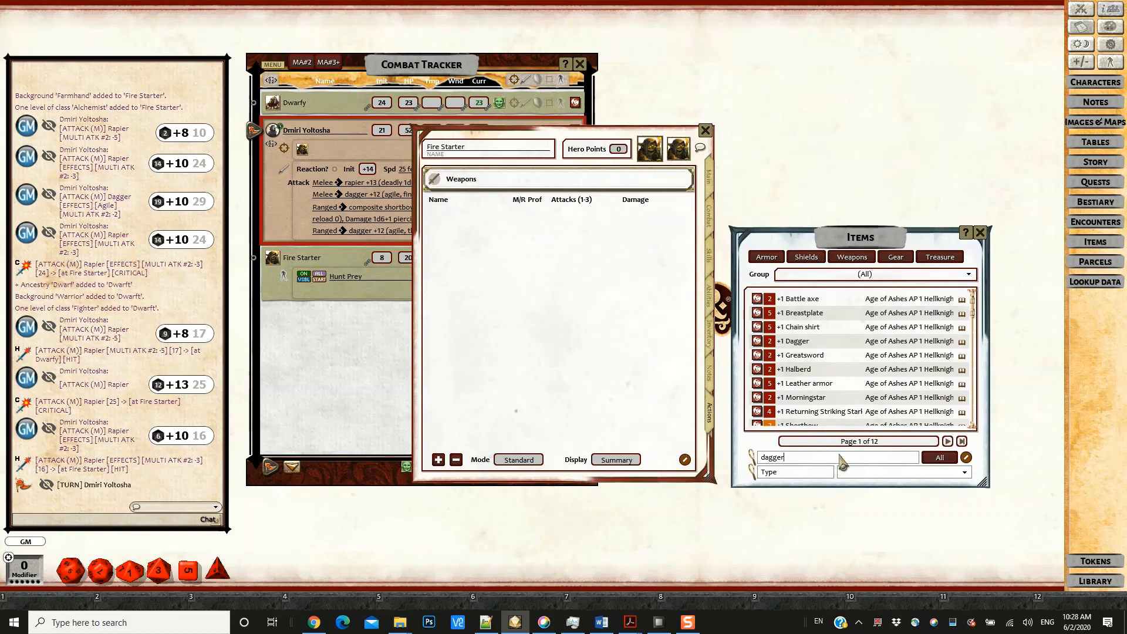
key(Return)
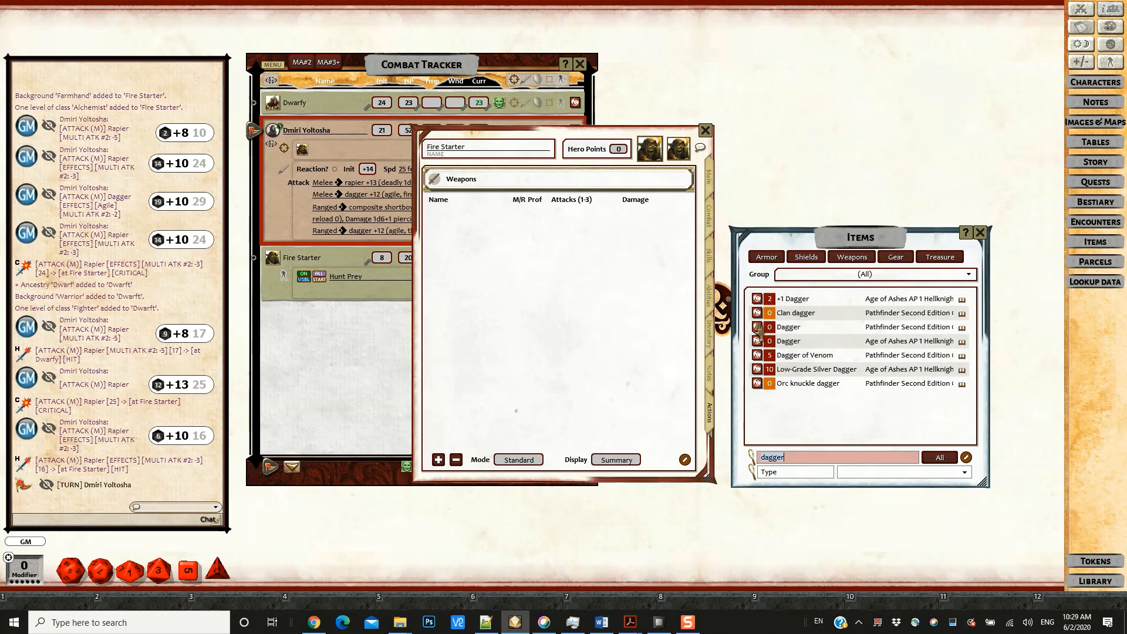
click(710, 345)
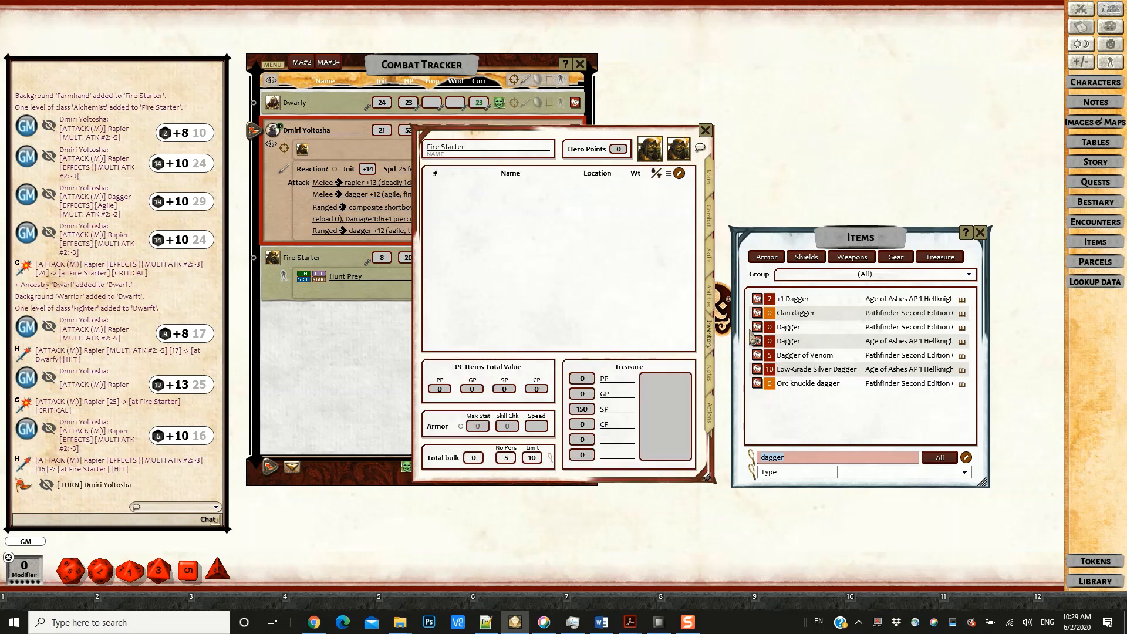
drag(755, 340, 516, 261)
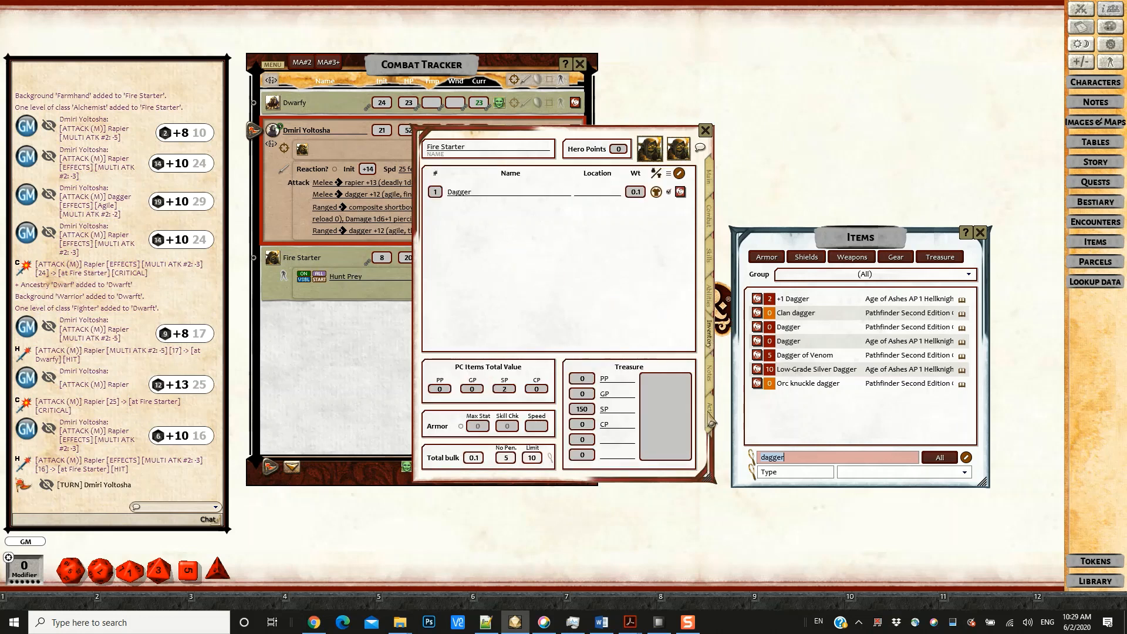
- Review the melee Dagger's attack details among Fire Starter's actions, and close the weapon details, the character sheet and the items list
click(710, 419)
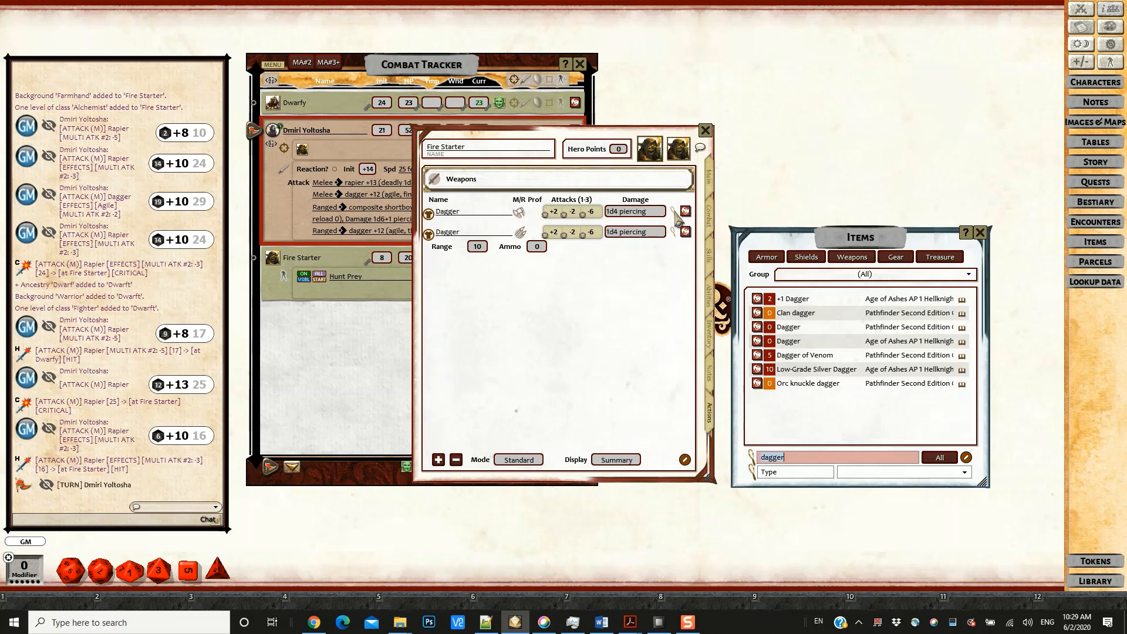
click(676, 215)
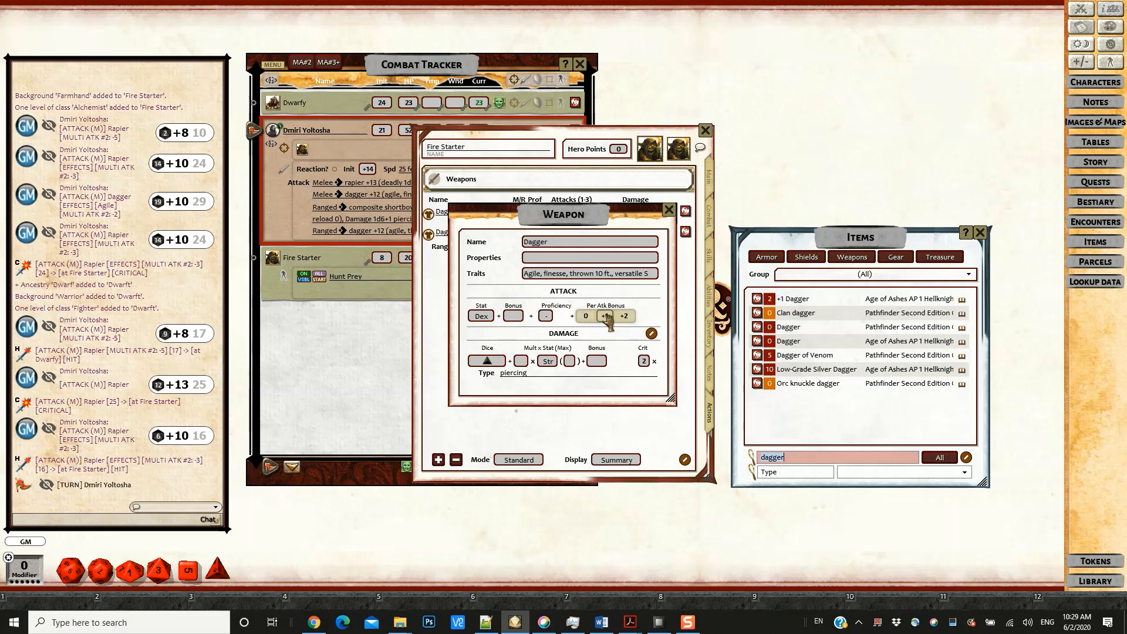
drag(589, 219, 542, 313)
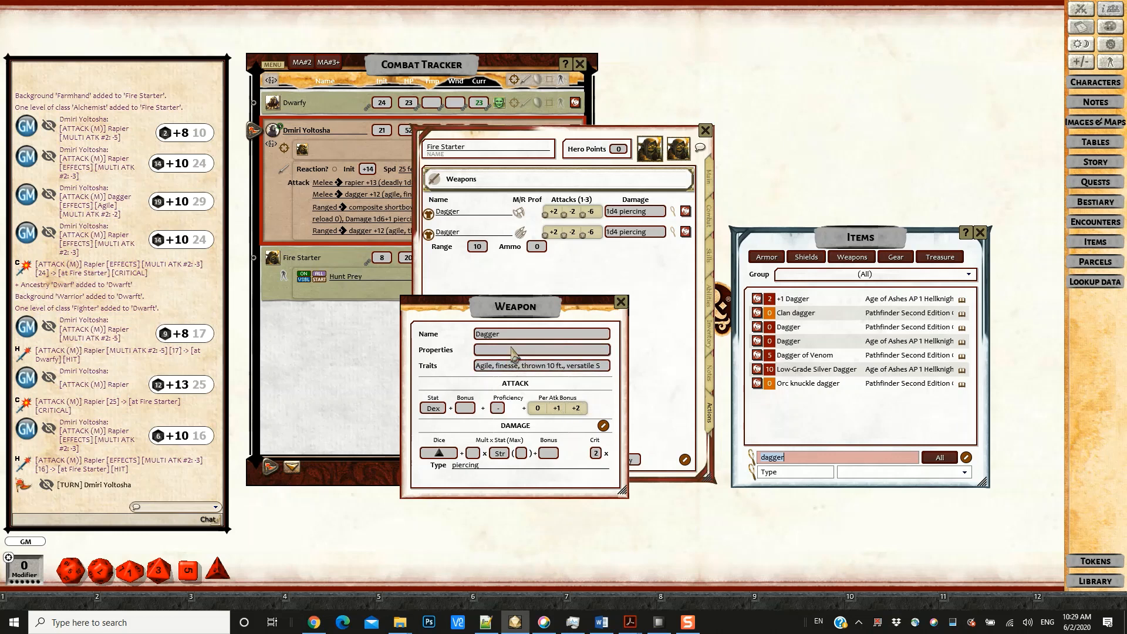
click(622, 302)
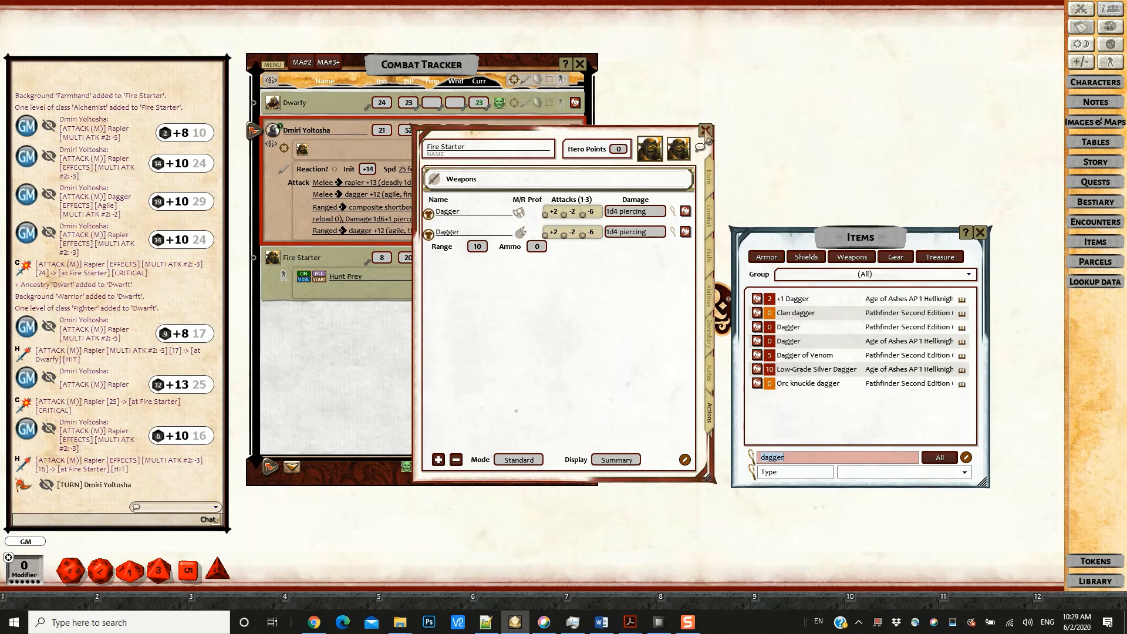
click(706, 131)
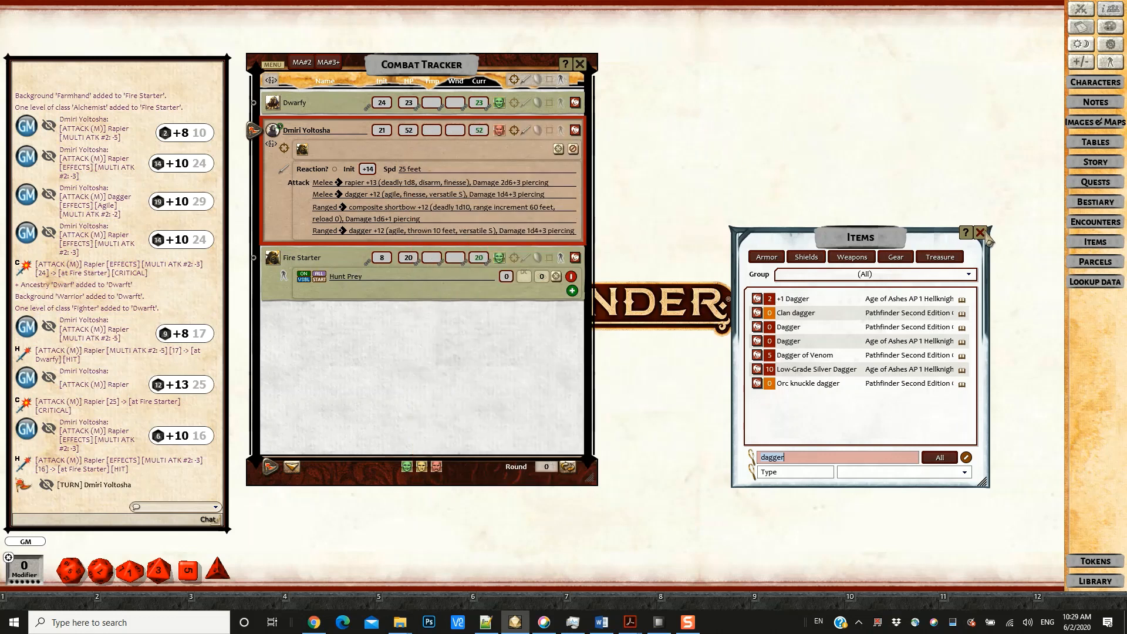
click(981, 232)
- Open the Modifiers window and alternate between Multi Atk #2 and Multi Atk #3+, leaving Multi Atk #2 active
click(1081, 61)
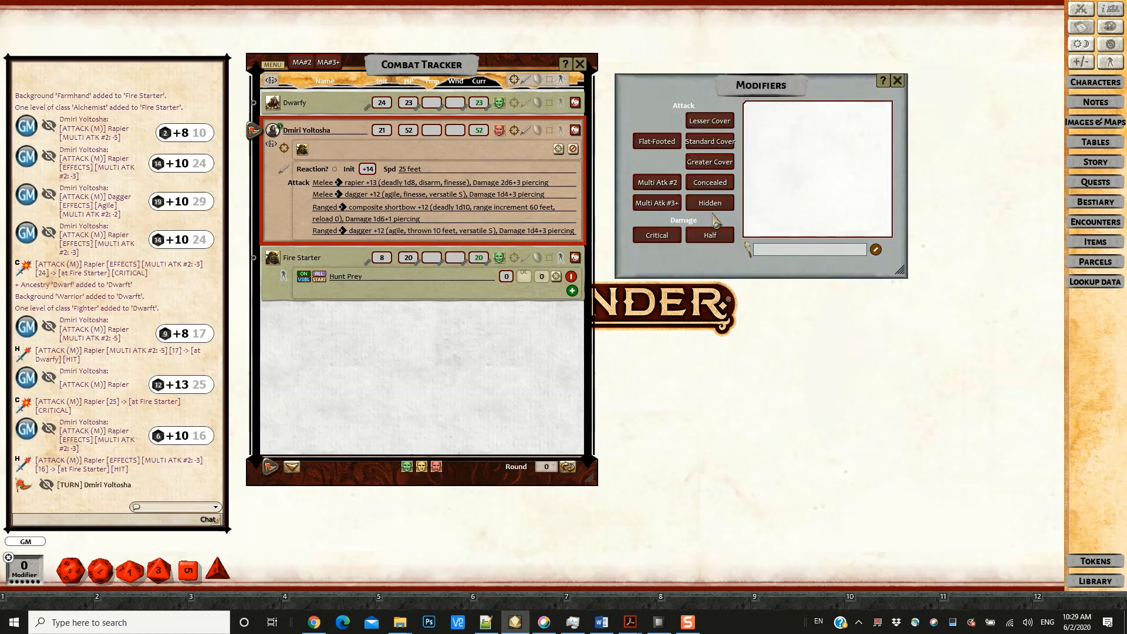
click(658, 189)
click(671, 207)
click(672, 184)
click(664, 205)
click(667, 184)
click(668, 207)
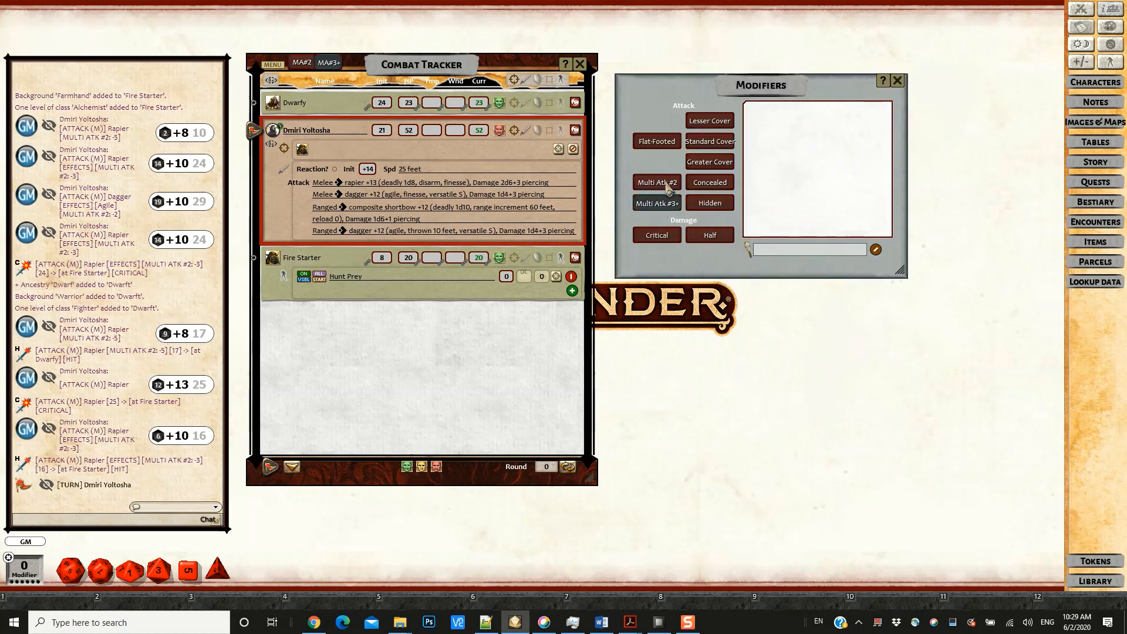
click(666, 186)
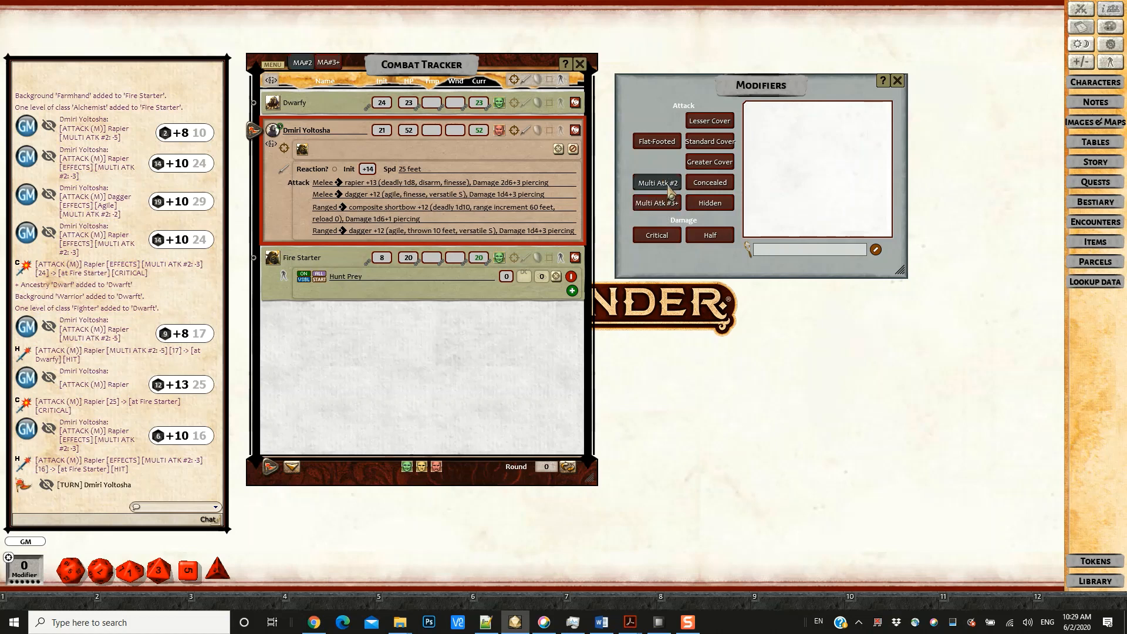
- Assign the Multi Atk #2 and Multi Atk #3+ modifiers to hotkey slots 6 and 7, and rename the first hotkey "MAP #2"
drag(670, 188, 529, 605)
drag(676, 202, 614, 603)
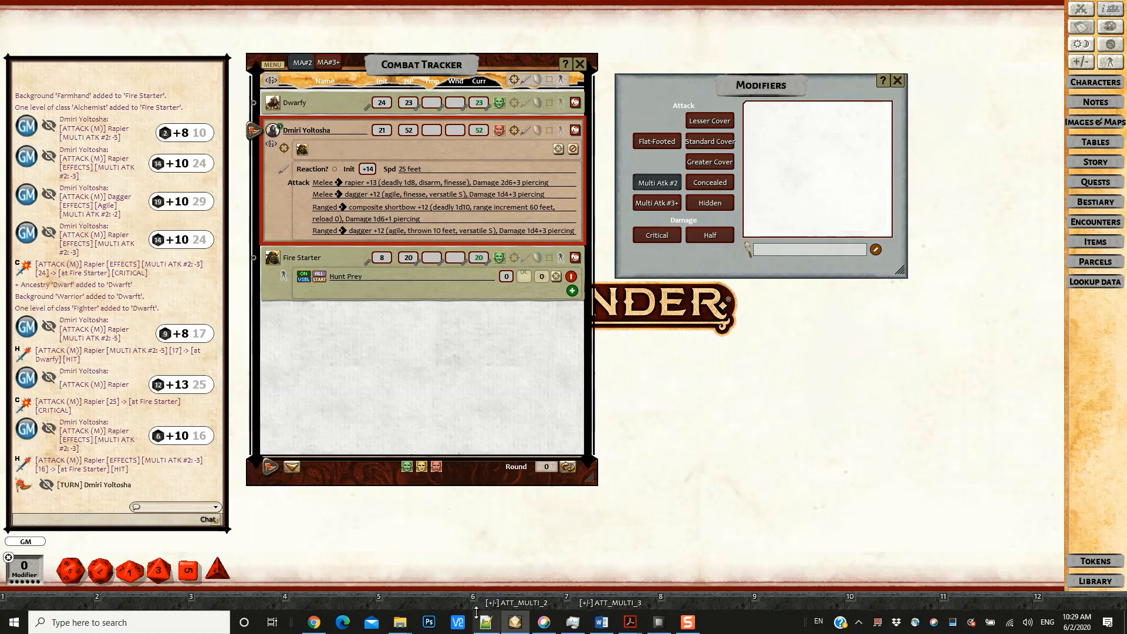
right_click(545, 607)
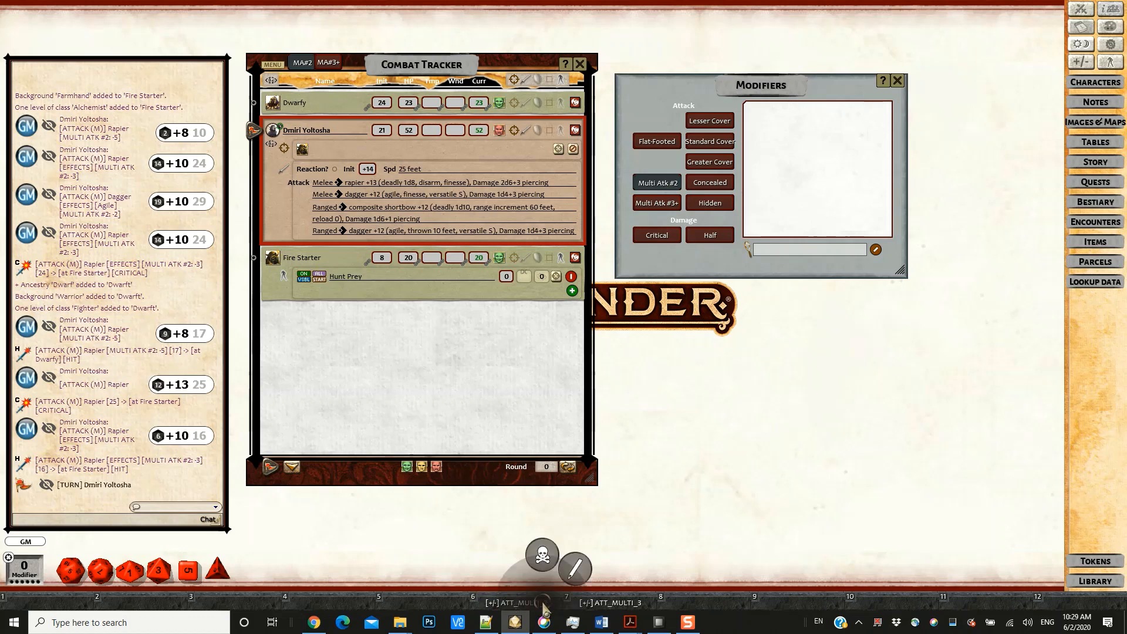
click(576, 578)
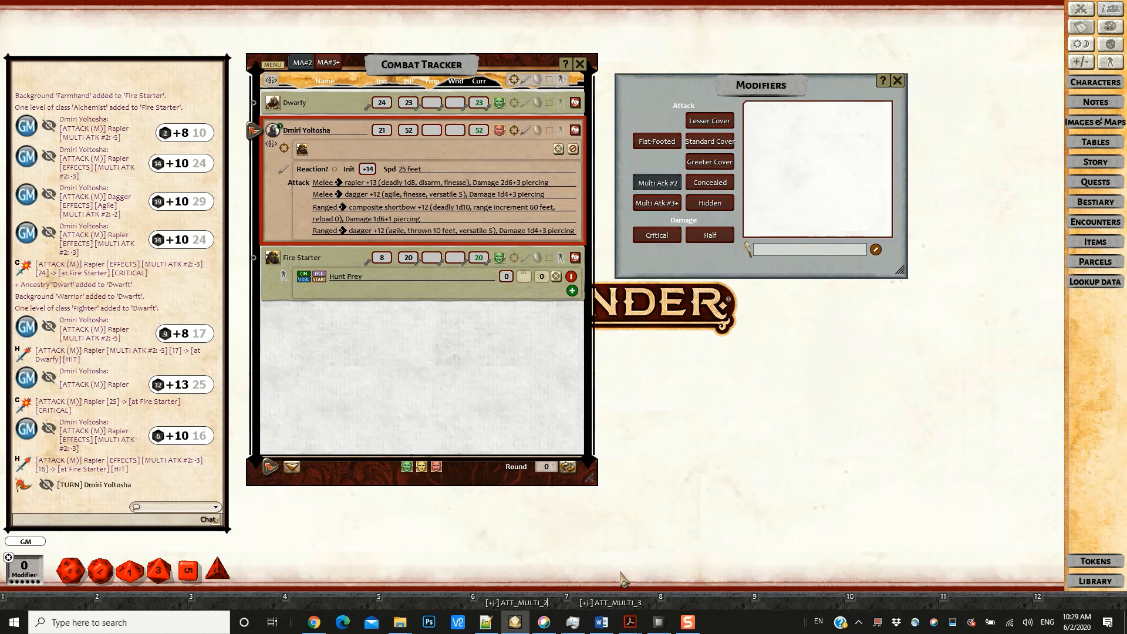
key(BackSpace)
key(BackSpace)
key(BackSpace)
key(BackSpace)
key(BackSpace)
key(BackSpace)
key(BackSpace)
key(BackSpace)
key(BackSpace)
key(BackSpace)
key(BackSpace)
key(BackSpace)
text(MAP #2)
- Alternate between the MA#3+ and MA#2 modifiers in the combat tracker, ending on MA#2
click(329, 63)
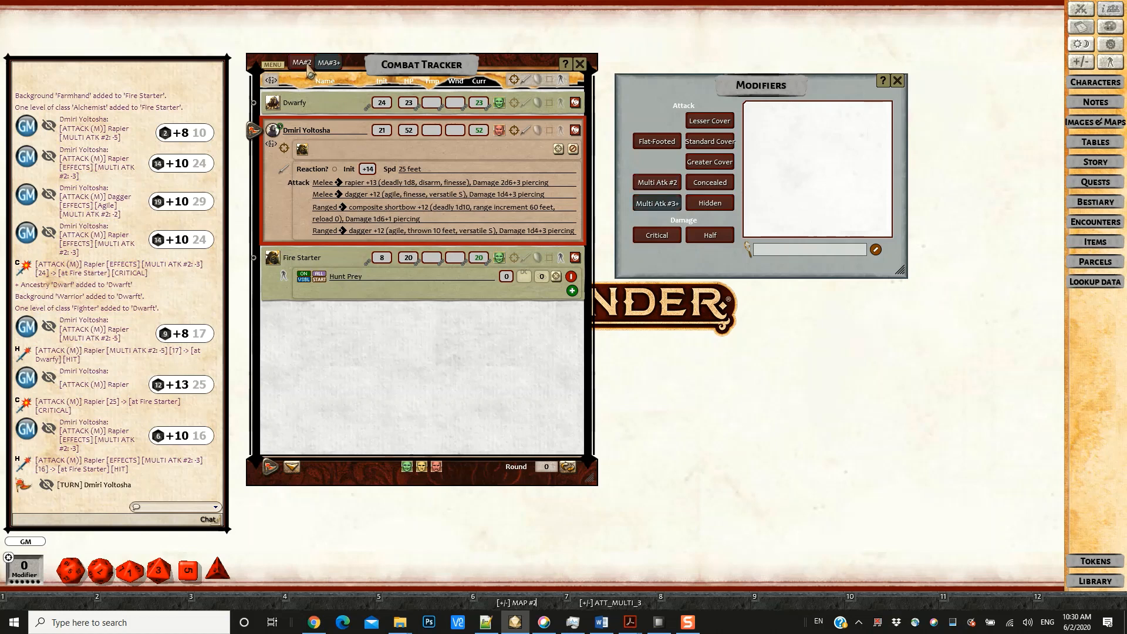
click(302, 63)
click(328, 63)
click(302, 63)
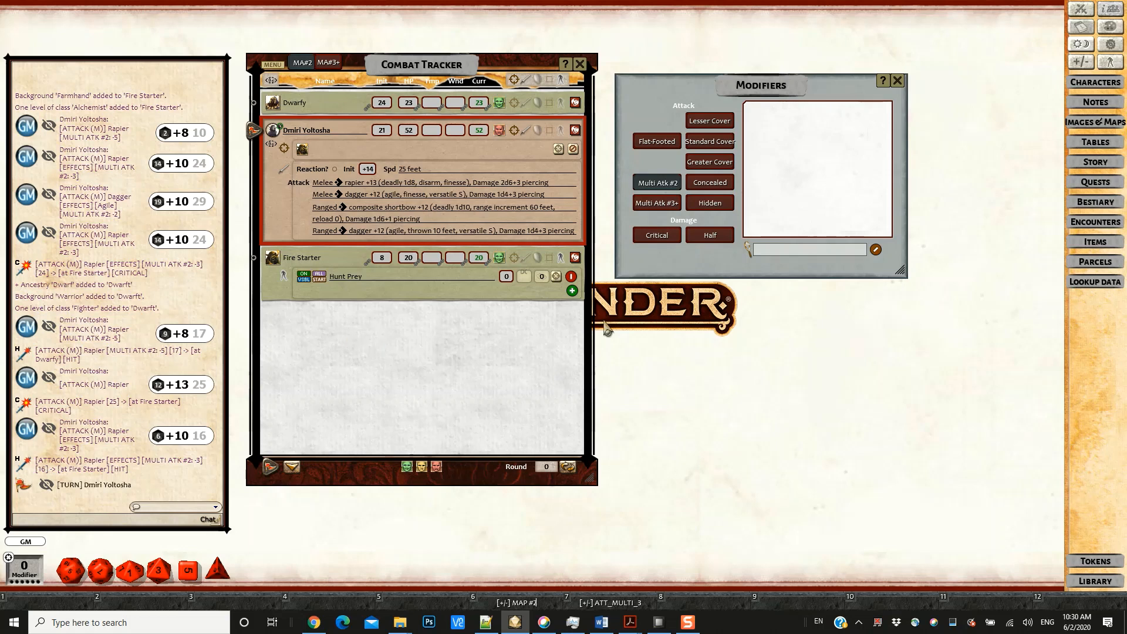
- Check the first to third attack bonuses of Fire Starter's daggers, close the sheet, and switch the combat tracker to MA#3+
click(576, 259)
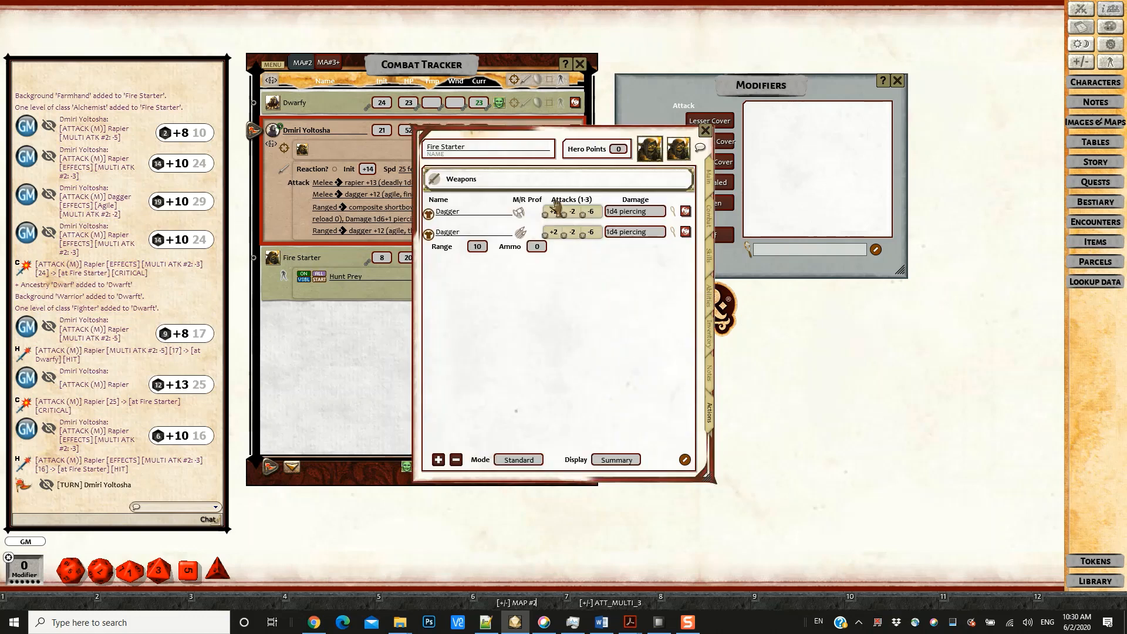
click(706, 130)
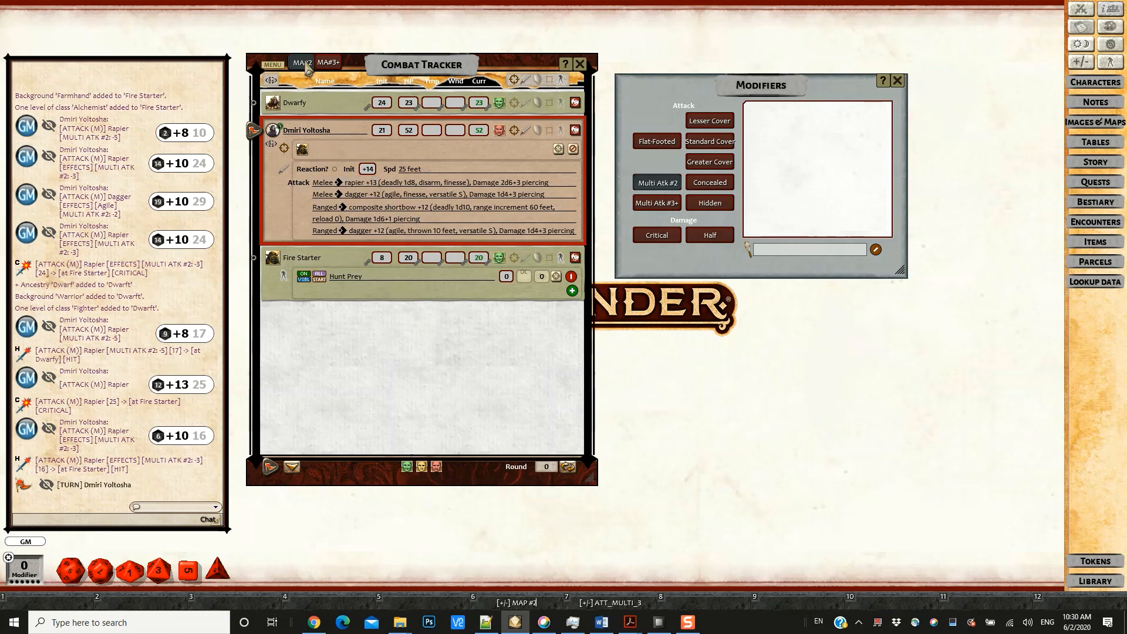
click(338, 64)
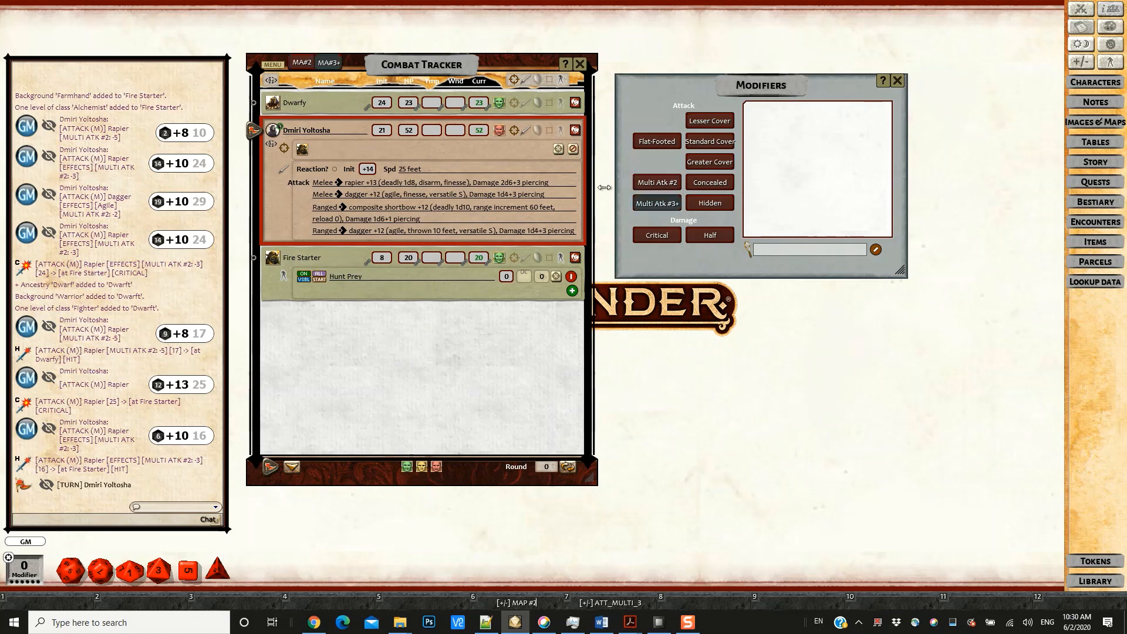
- Roll Dmiri Yoltosha's melee attacks against Fire Starter: the rapier with MA#2, the rapier with MA#3+, and the dagger with MA#3+
click(310, 62)
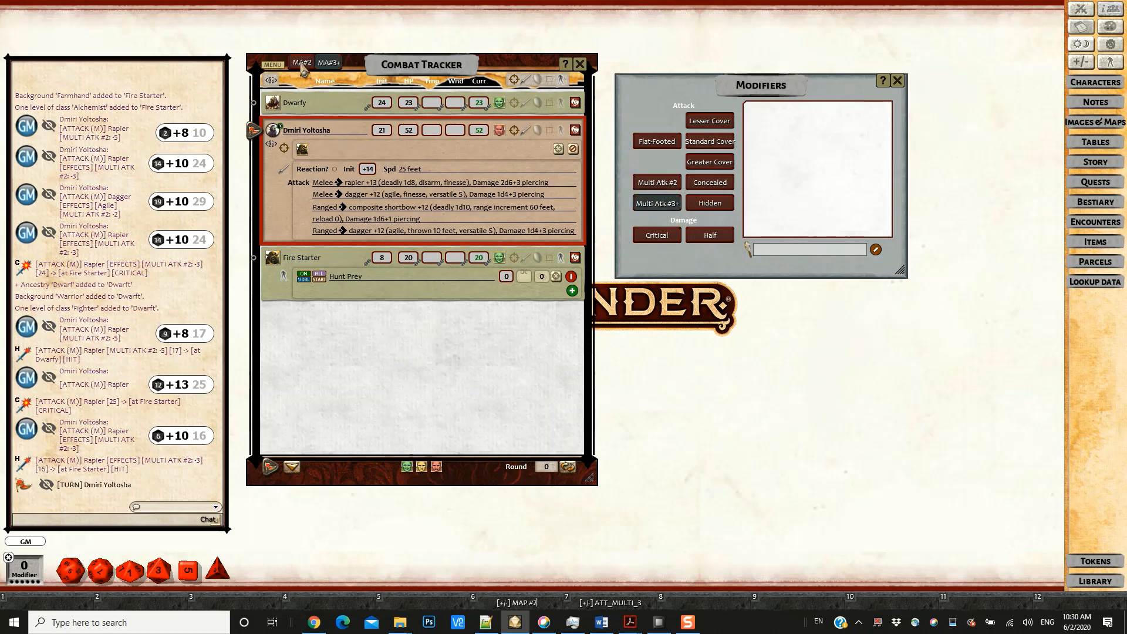
double_click(351, 183)
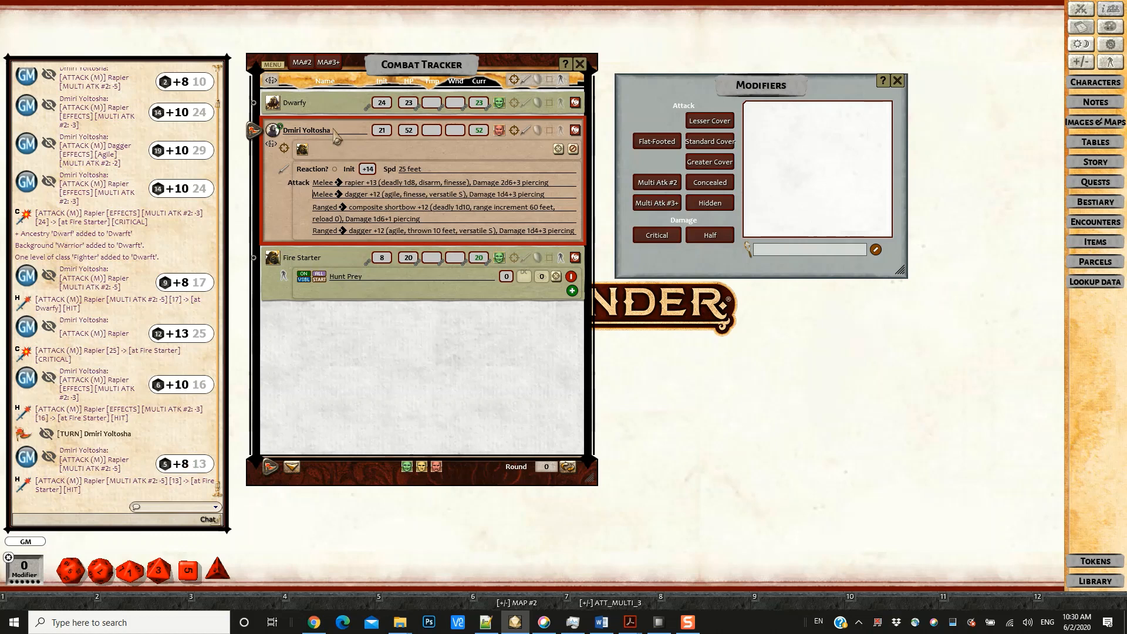
click(328, 62)
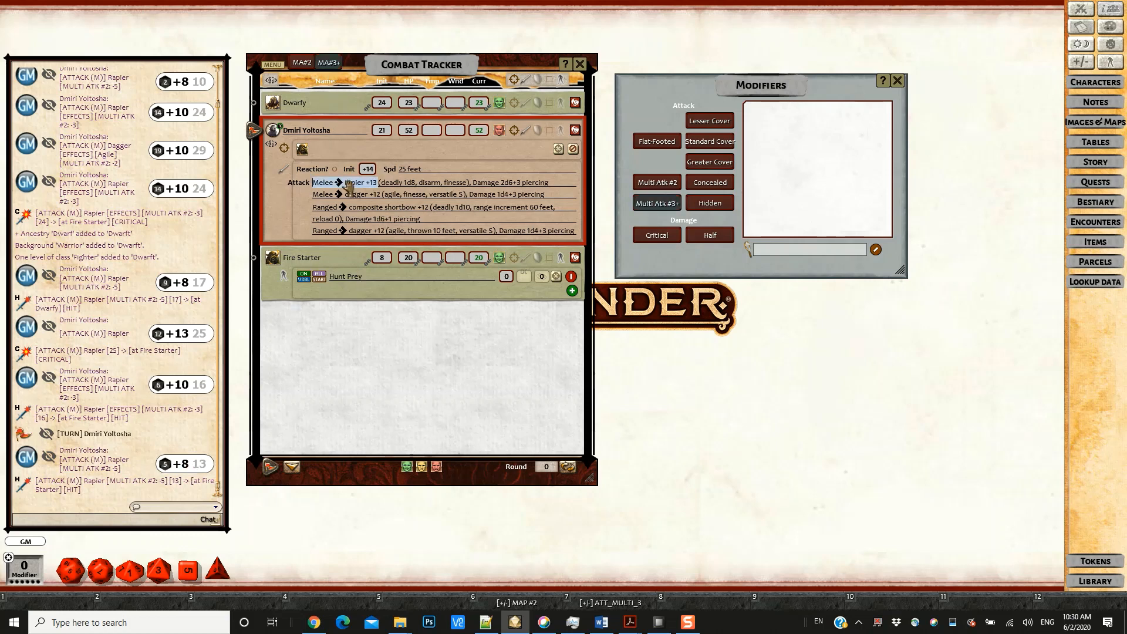
double_click(330, 182)
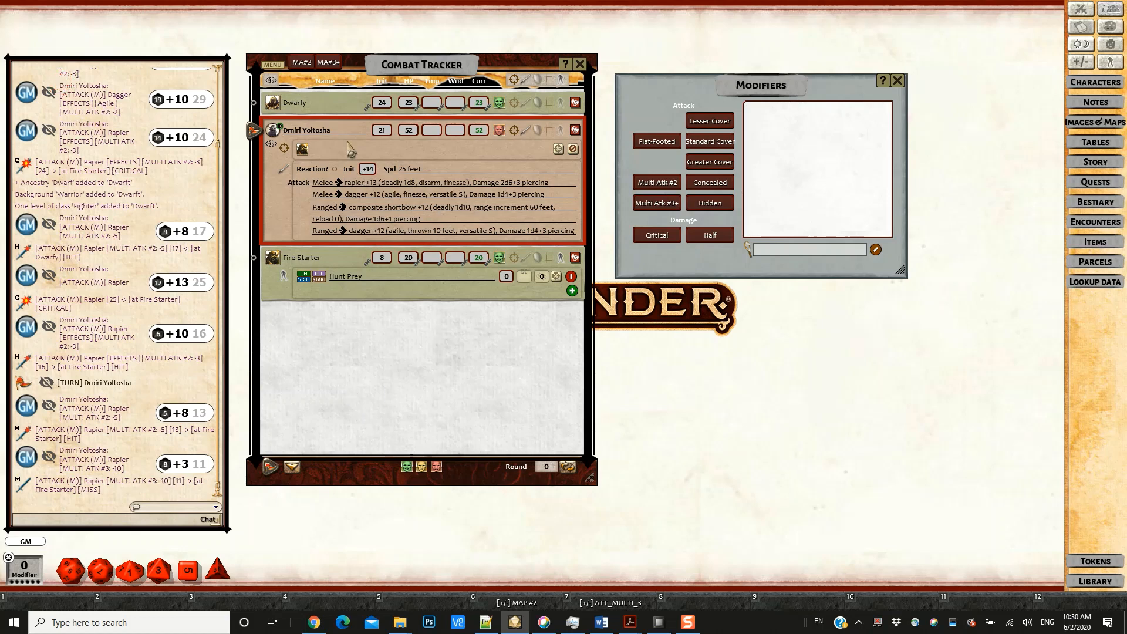
click(327, 63)
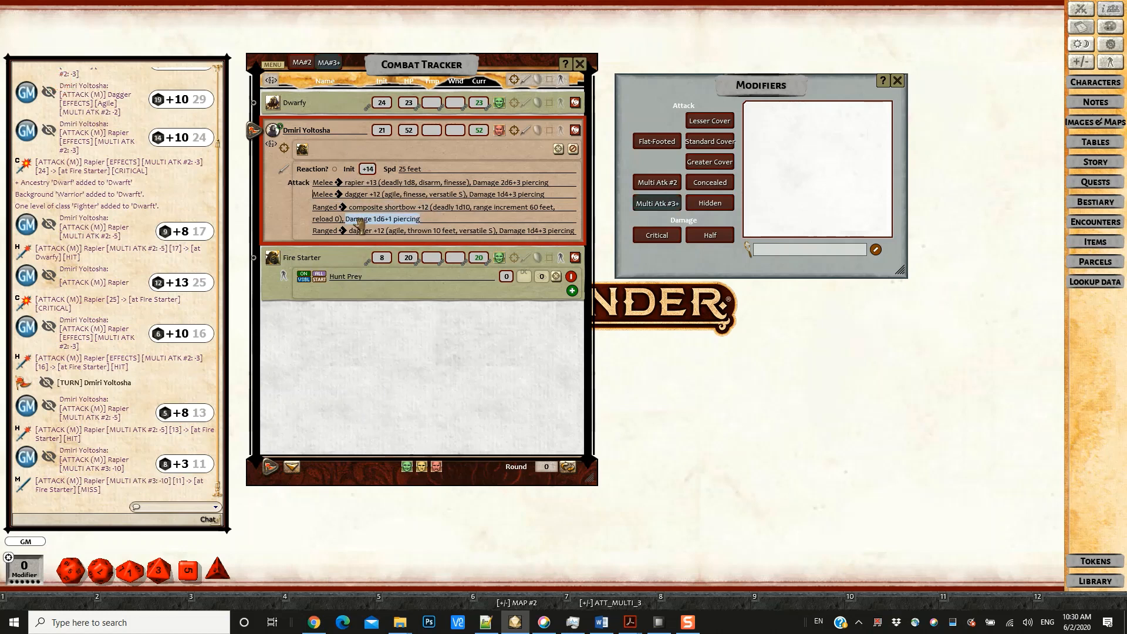
double_click(359, 194)
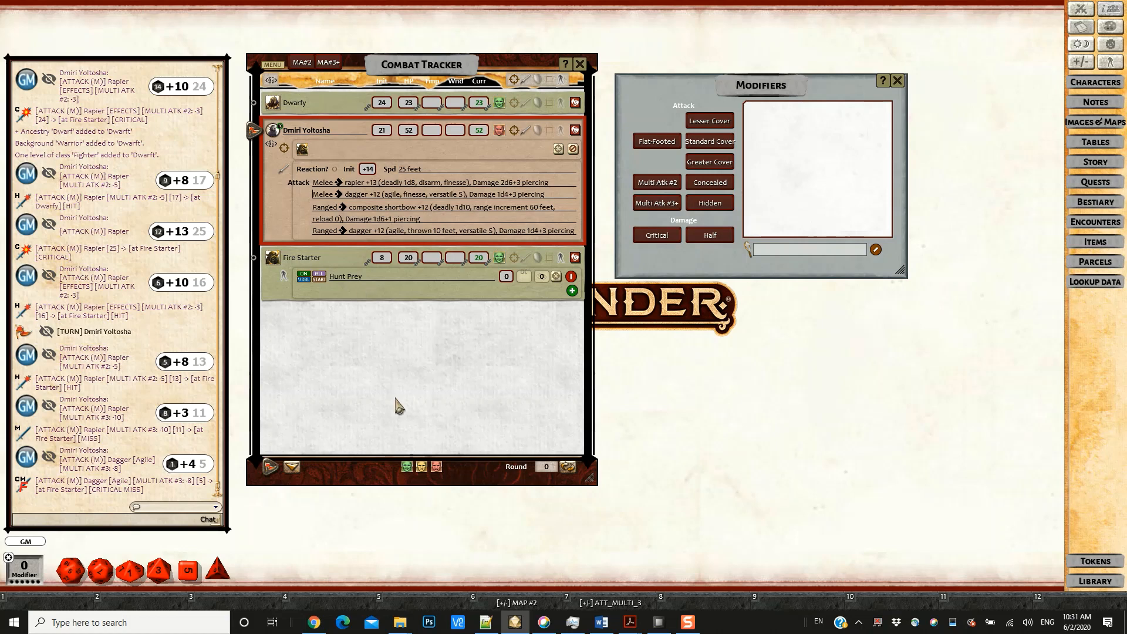
- Show Dmiri Yoltosha's effects in the combat tracker and enable the "IFT: CUSTOM(Hunt Prey); MAP:-3" effect
click(561, 130)
click(303, 251)
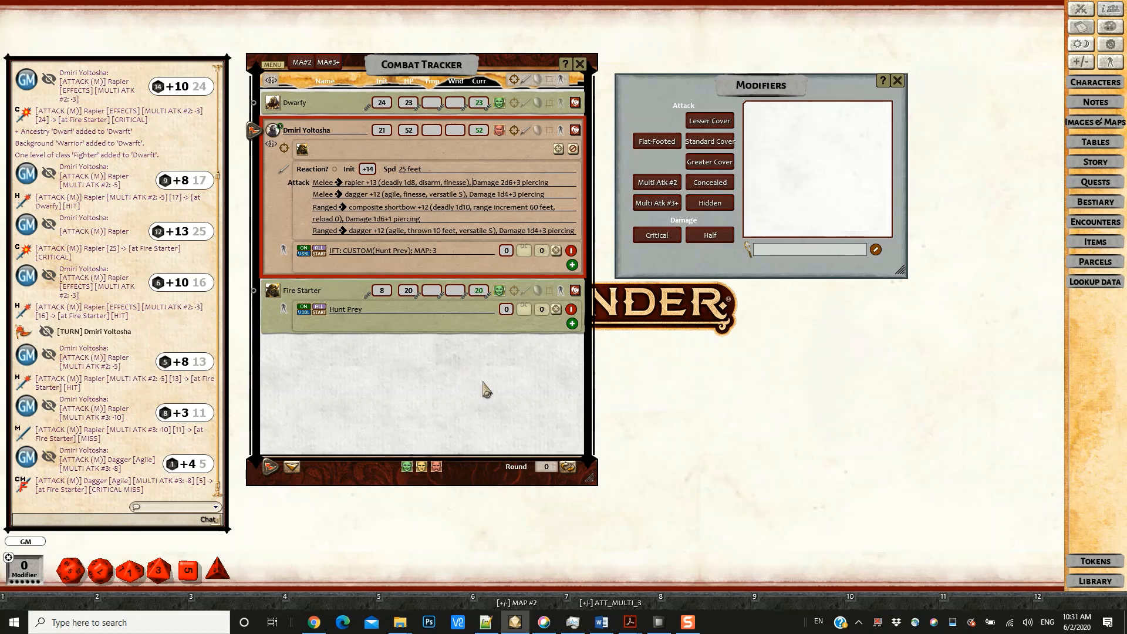
click(445, 254)
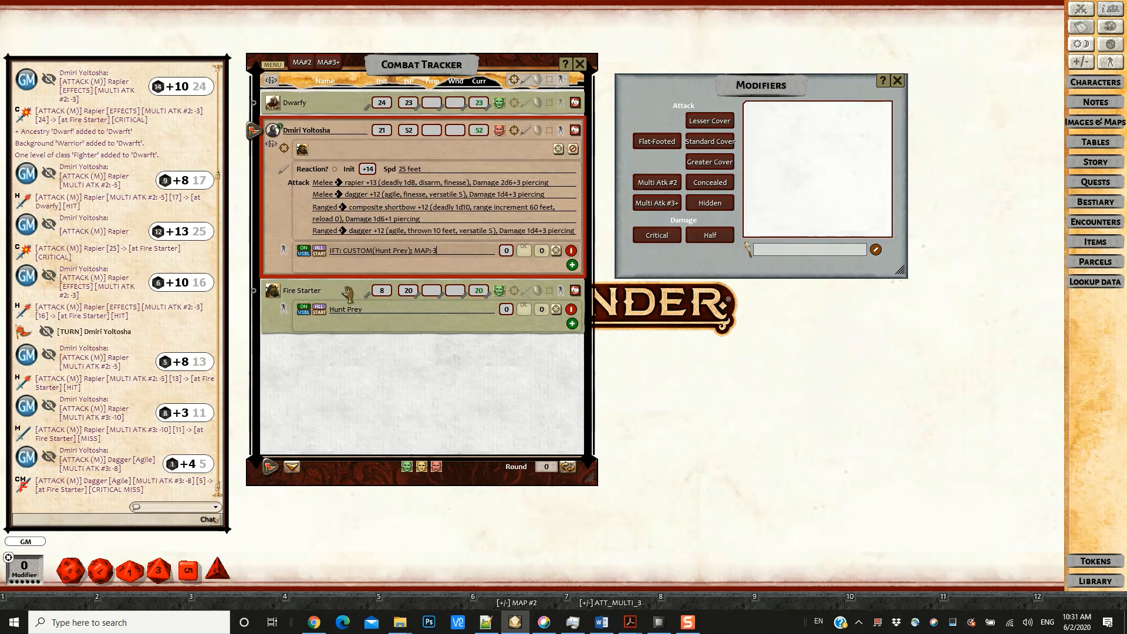
- Read the Flurry and Hunt Prey abilities in Dmiri Yoltosha's creature record, and close the record
click(577, 130)
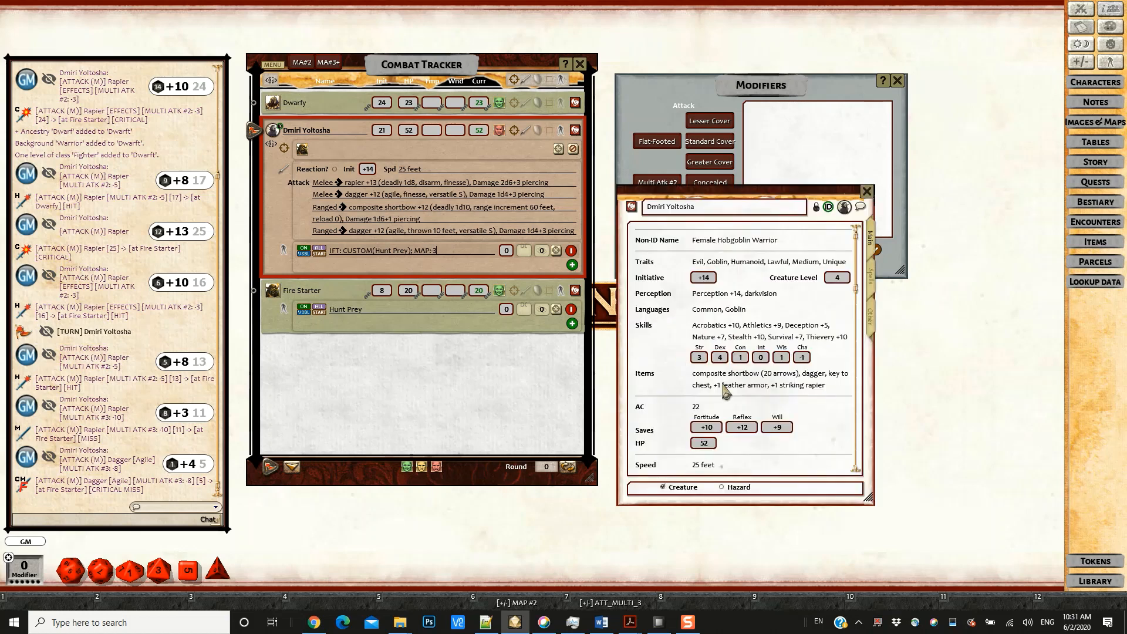
scroll(762, 373, down, 5)
scroll(762, 374, down, 2)
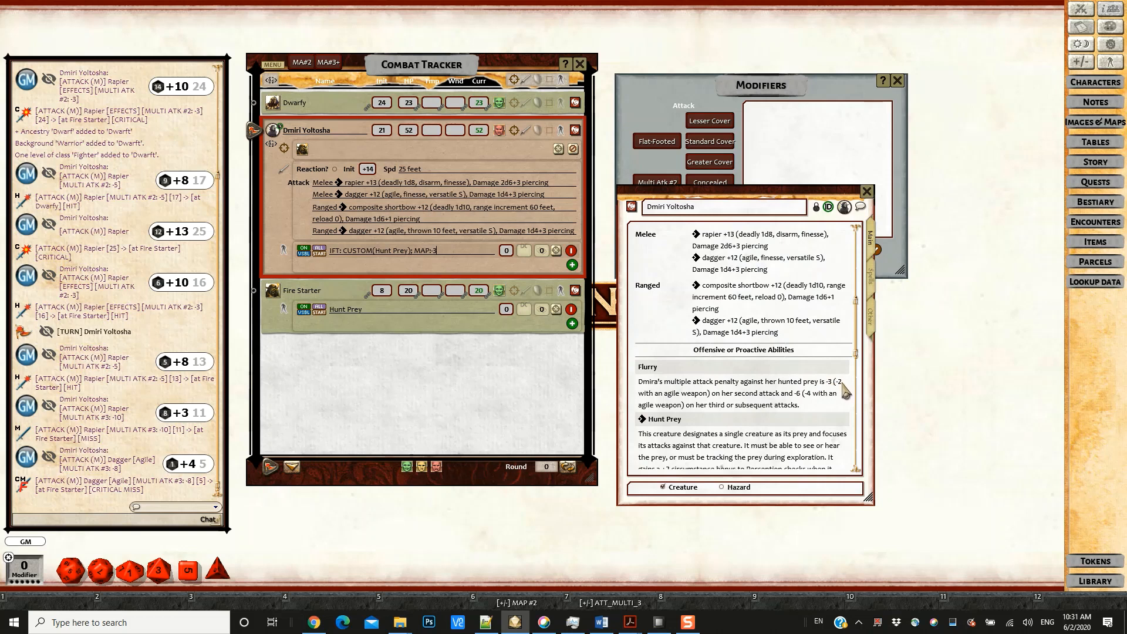
click(867, 192)
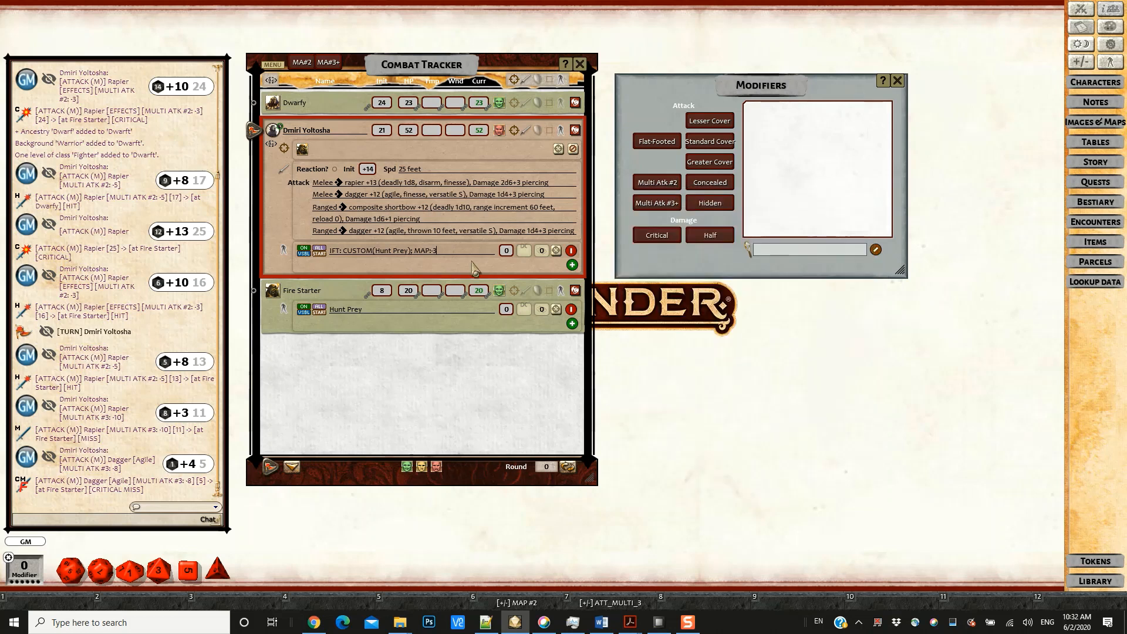
- Point out Fire Starter's Hunt Prey effect and roll Dmiri Yoltosha's melee rapier attack with MA#2
click(370, 320)
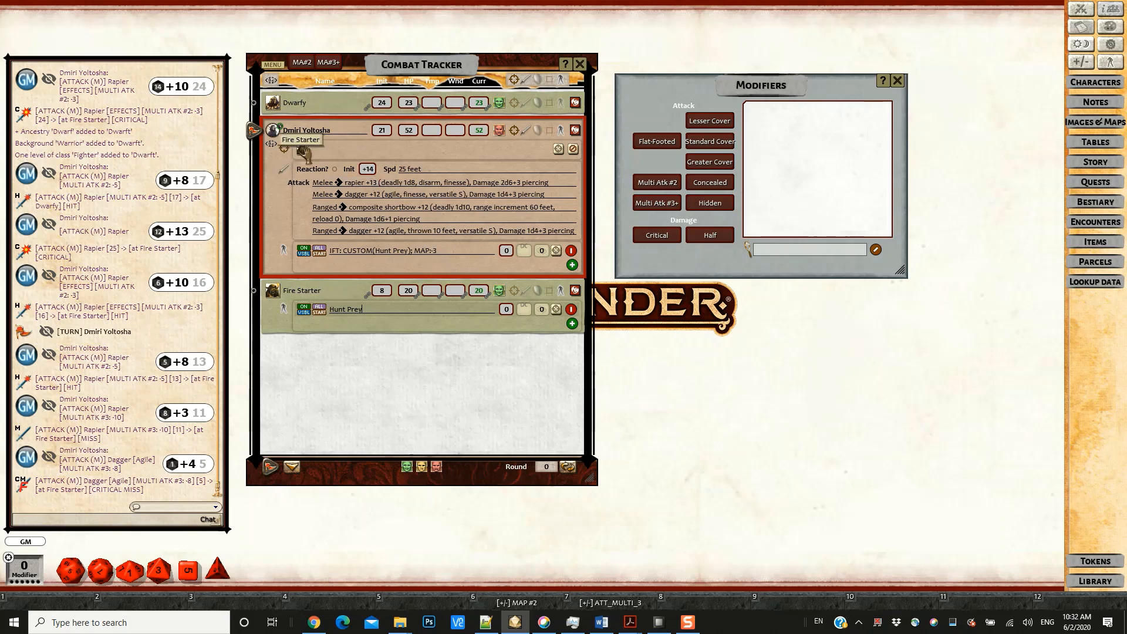
click(303, 63)
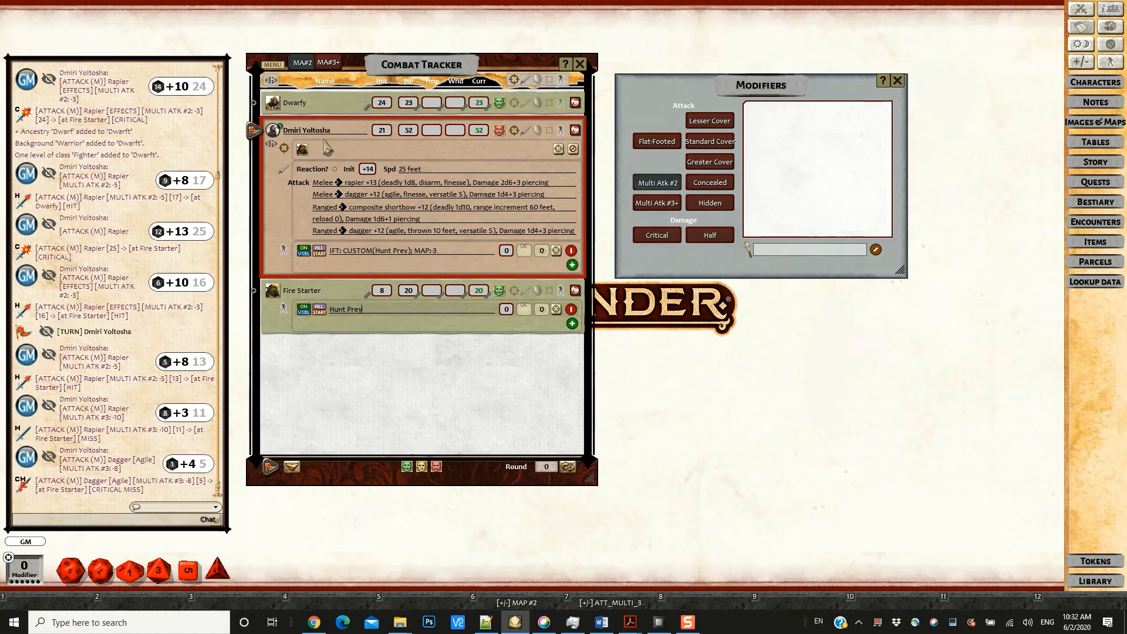
double_click(361, 188)
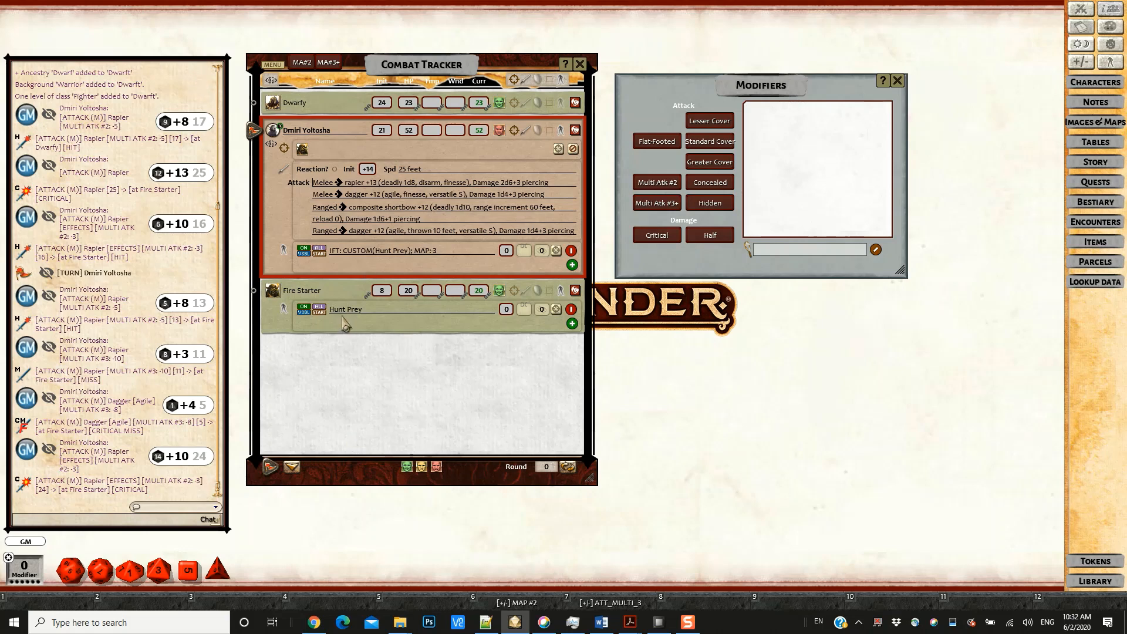
- Clear Dmiri Yoltosha's current target, target Dwarfy instead, and roll the melee rapier attack with MA#2
click(573, 150)
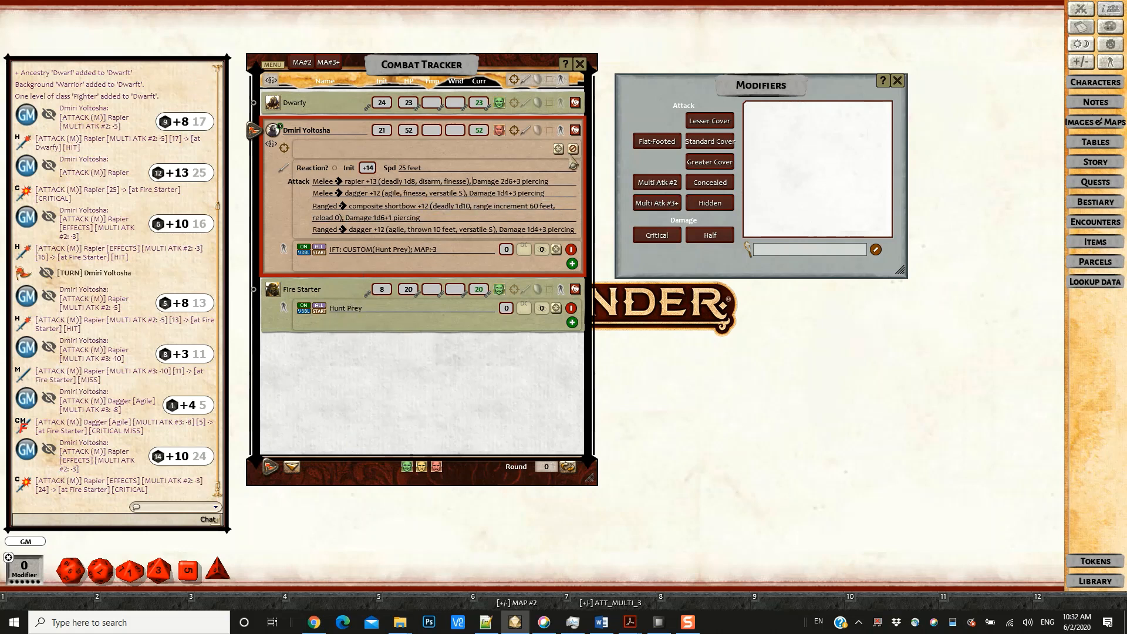
drag(560, 153, 310, 106)
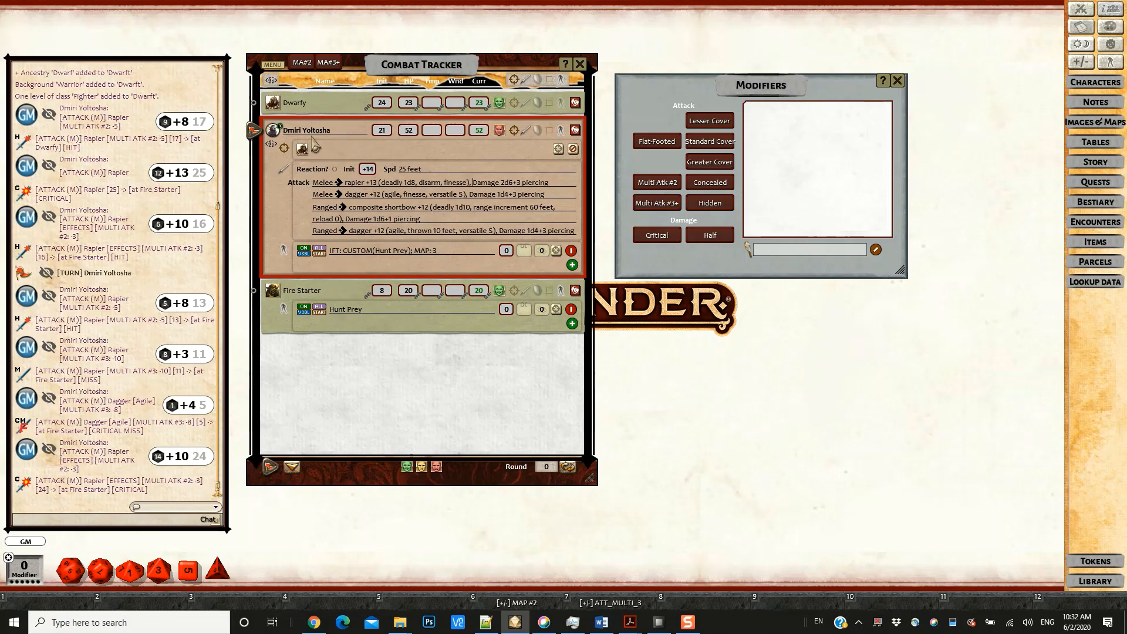
click(302, 62)
double_click(353, 183)
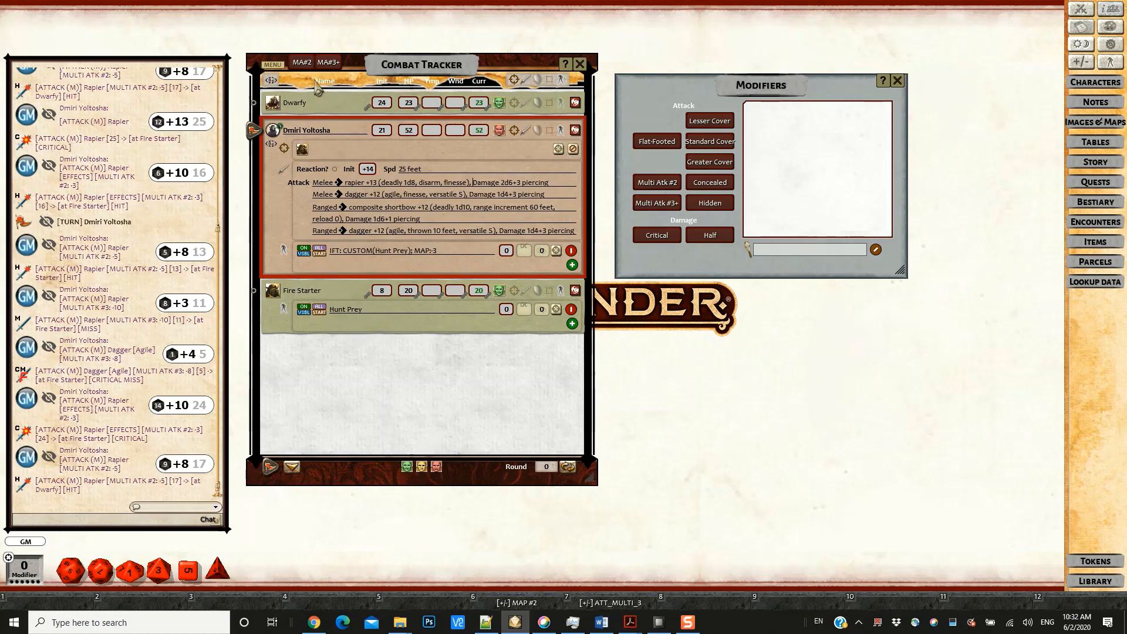
- Roll Dmiri Yoltosha's melee rapier and melee dagger attacks against Fire Starter, each with MA#3+
click(328, 63)
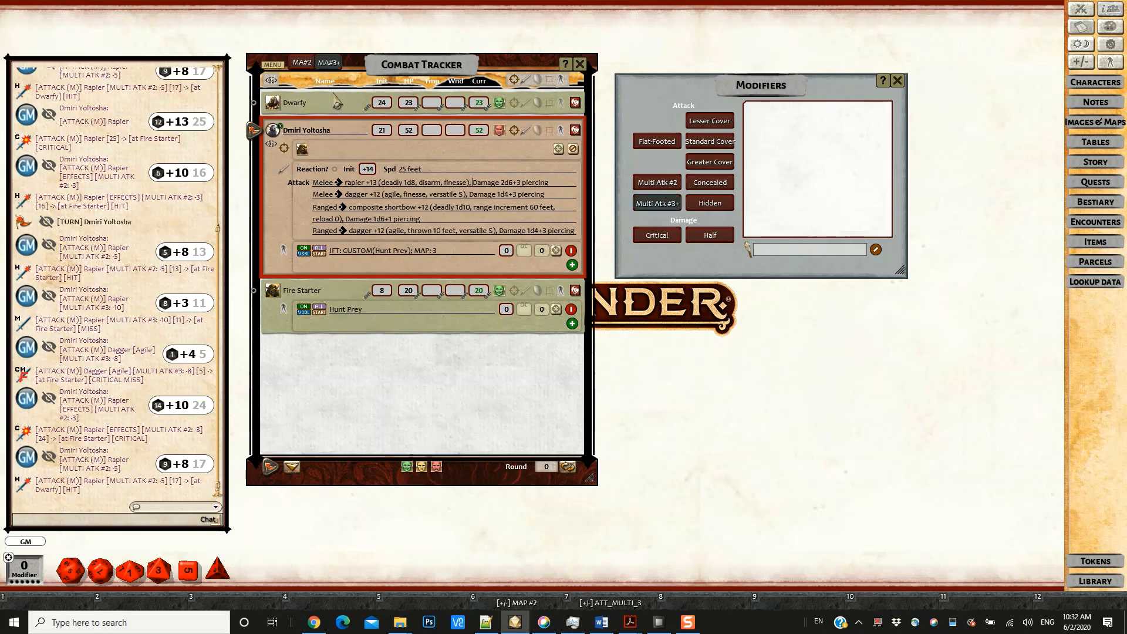
double_click(346, 187)
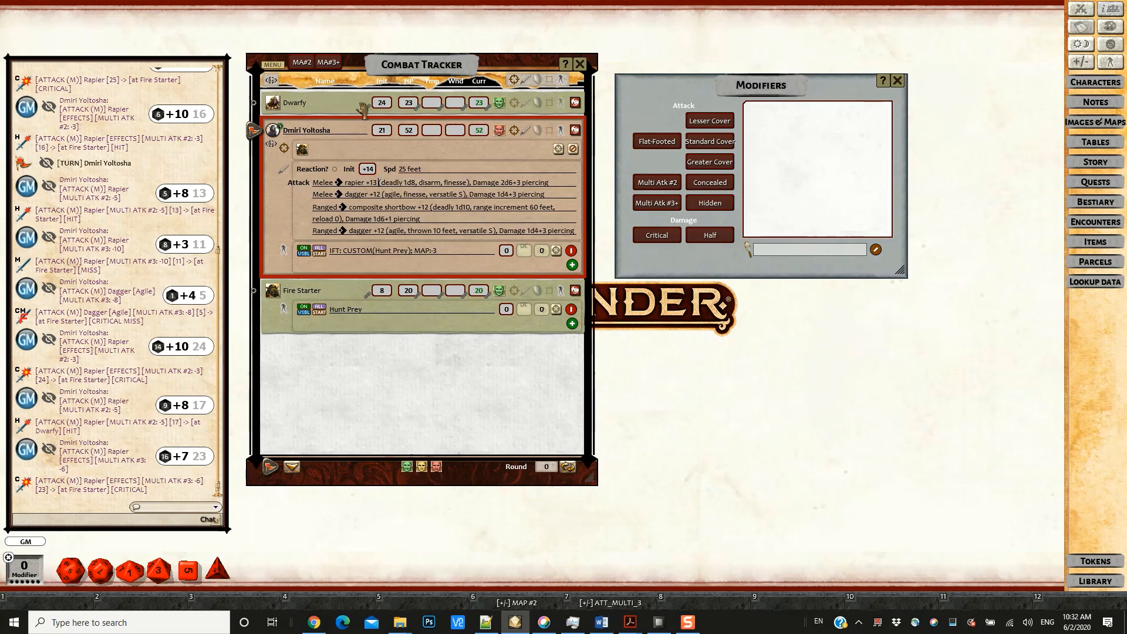
click(333, 63)
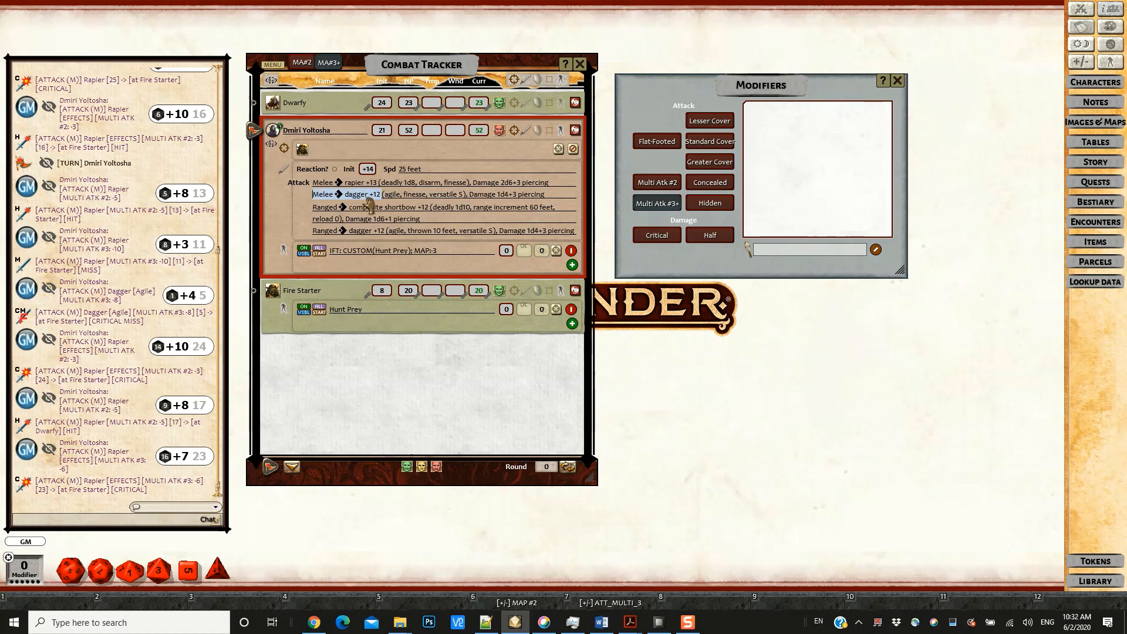
double_click(369, 200)
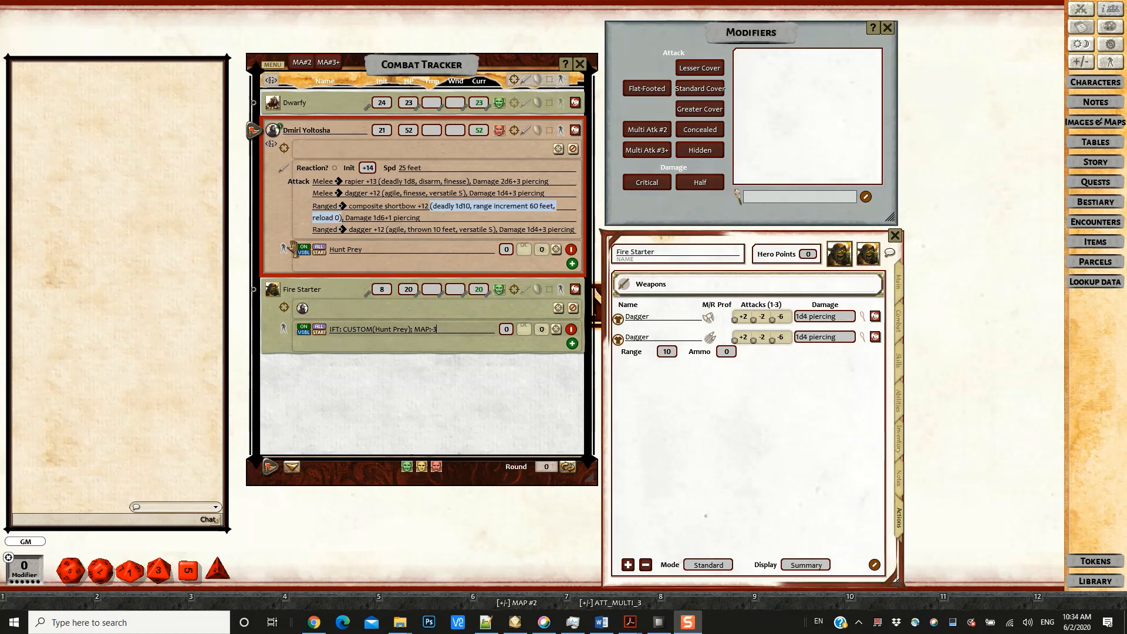
- Make Fire Starter the active combatant and roll the first and second melee dagger attacks against Dmiri Yoltosha
click(254, 289)
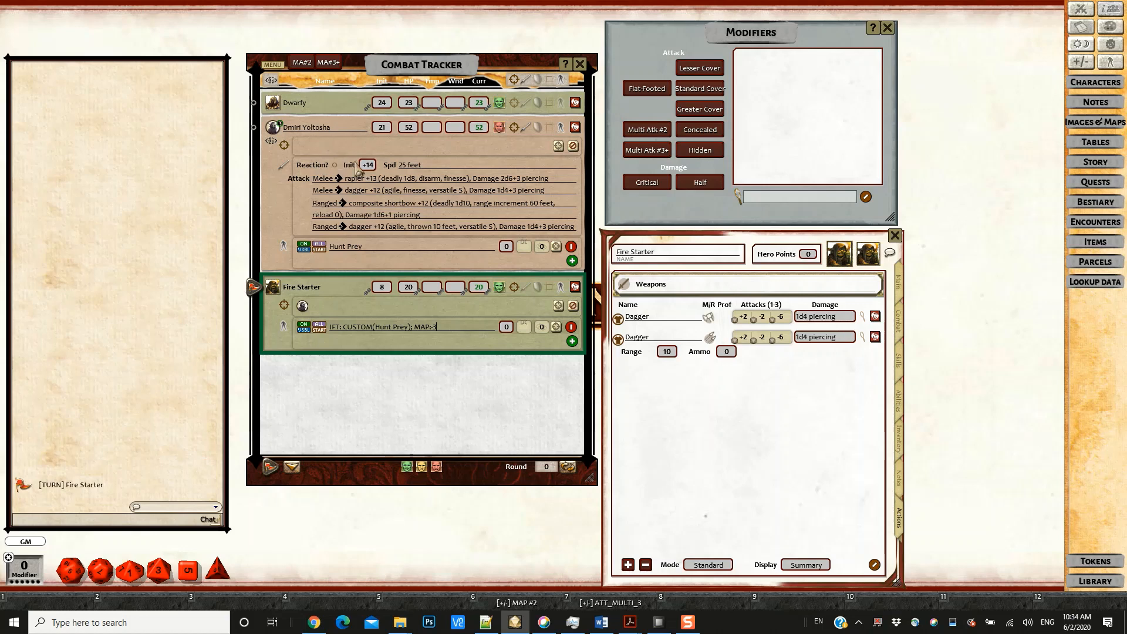
click(527, 128)
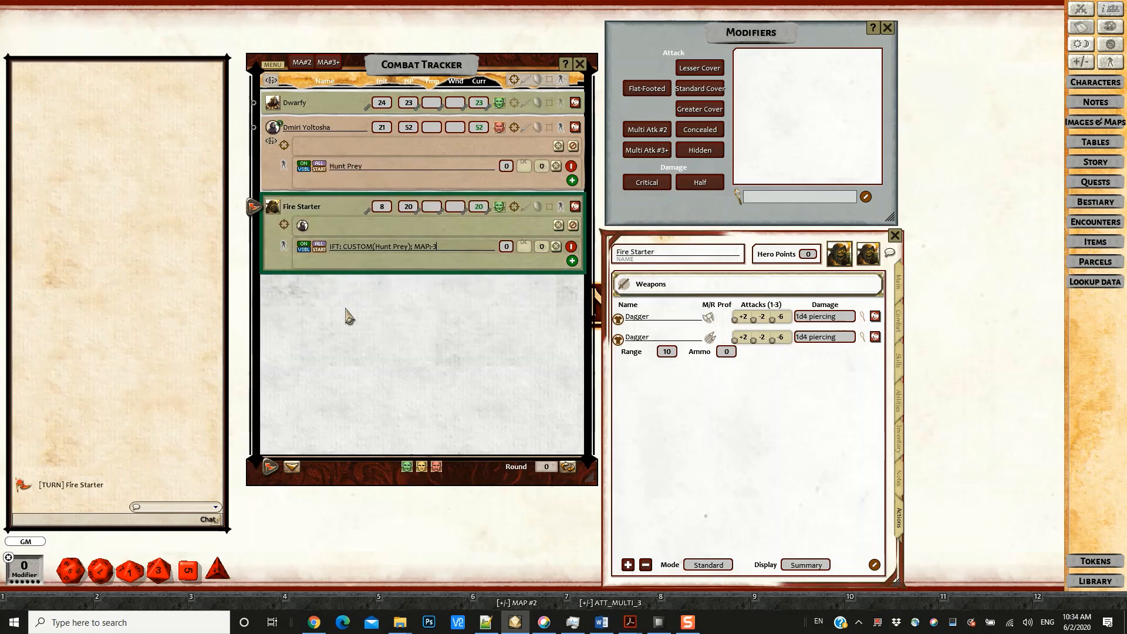
double_click(744, 318)
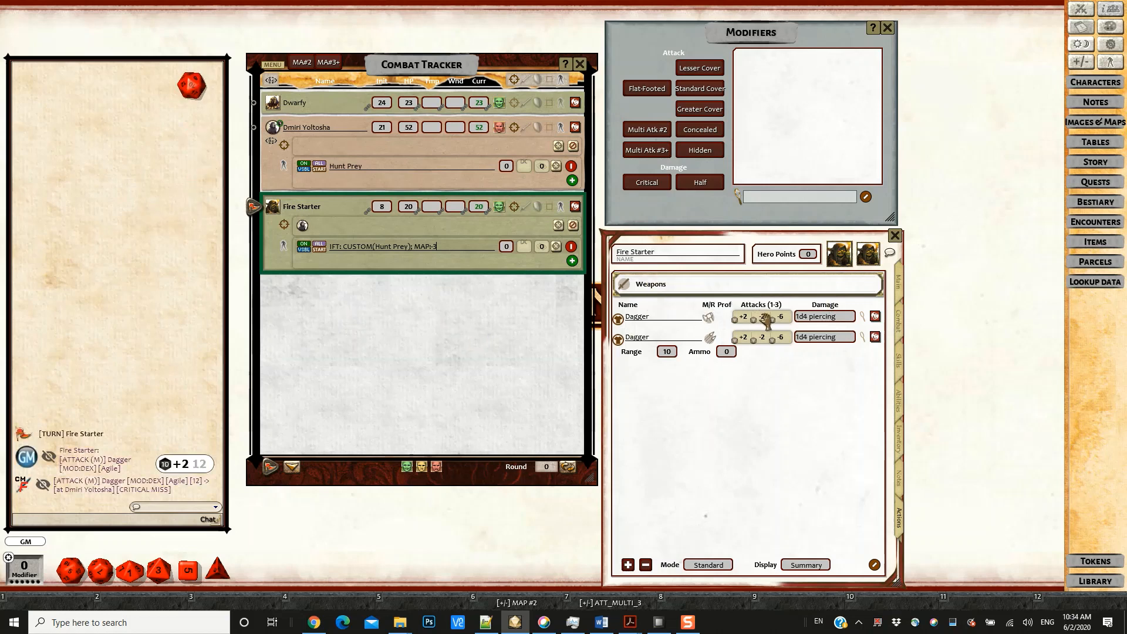
double_click(764, 317)
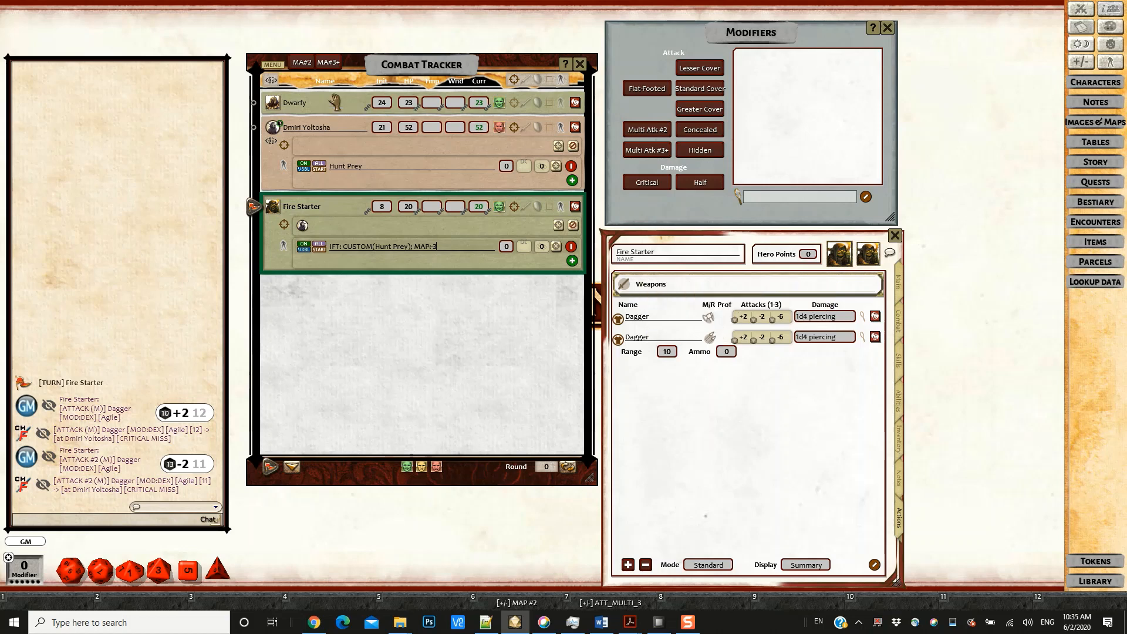
- Roll Fire Starter's second and first melee dagger attacks with MA#2, and inspect the dagger's weapon details
click(303, 63)
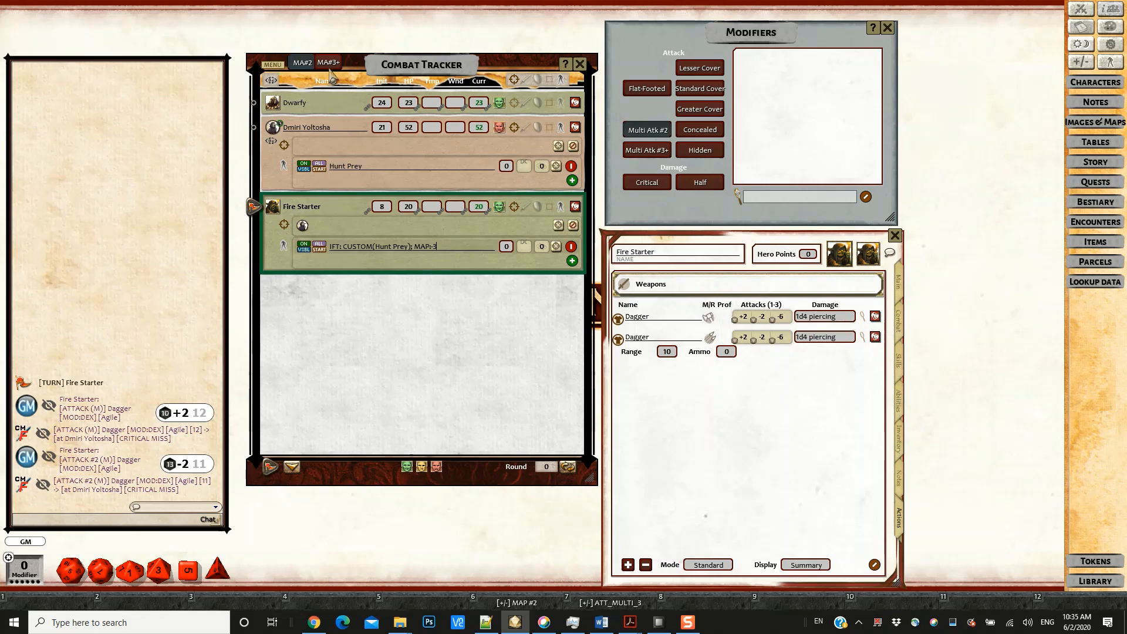
click(761, 317)
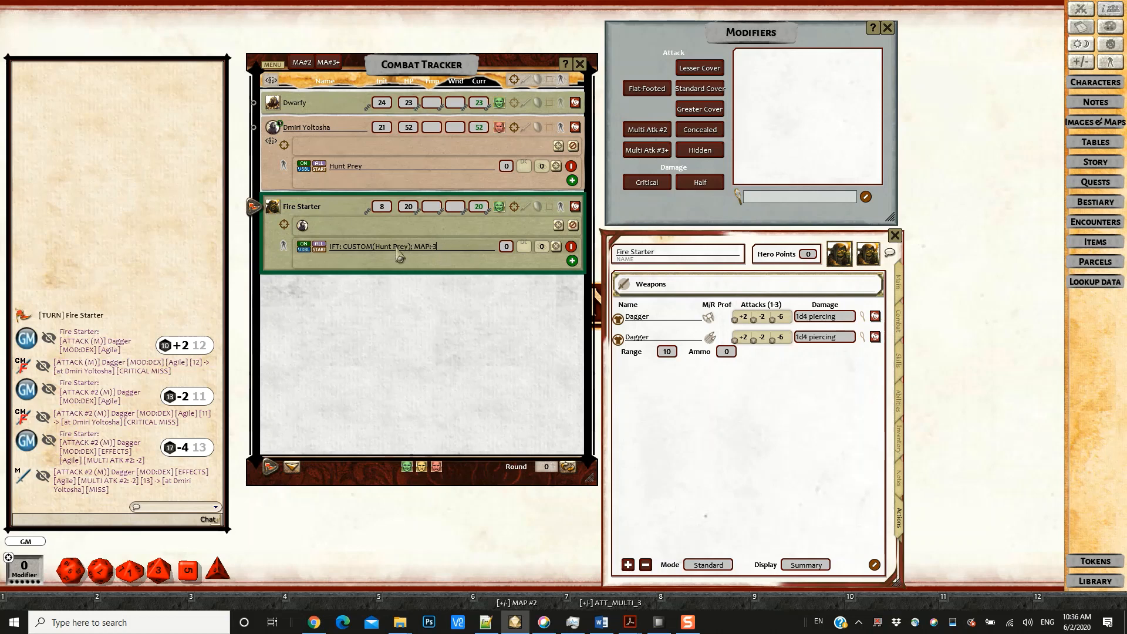
click(302, 63)
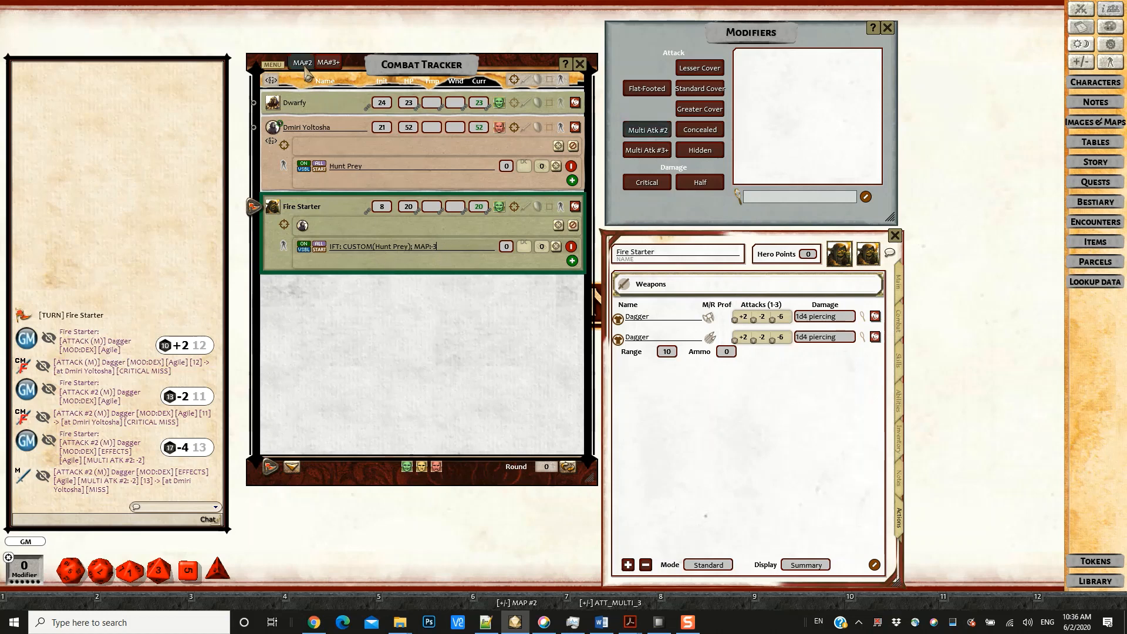
click(744, 317)
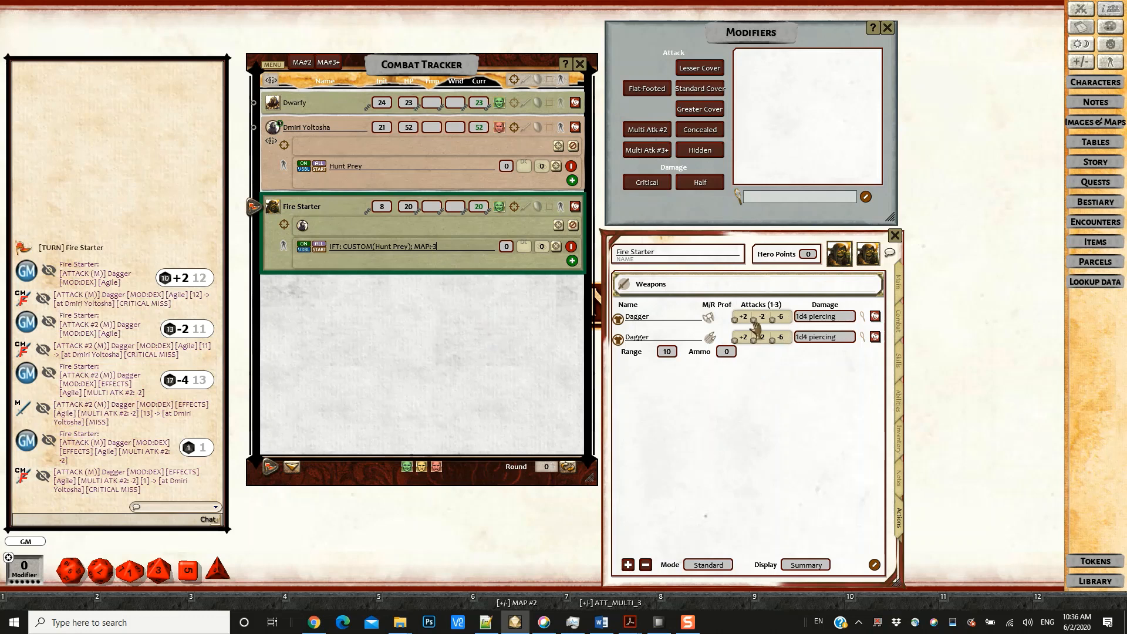
click(874, 317)
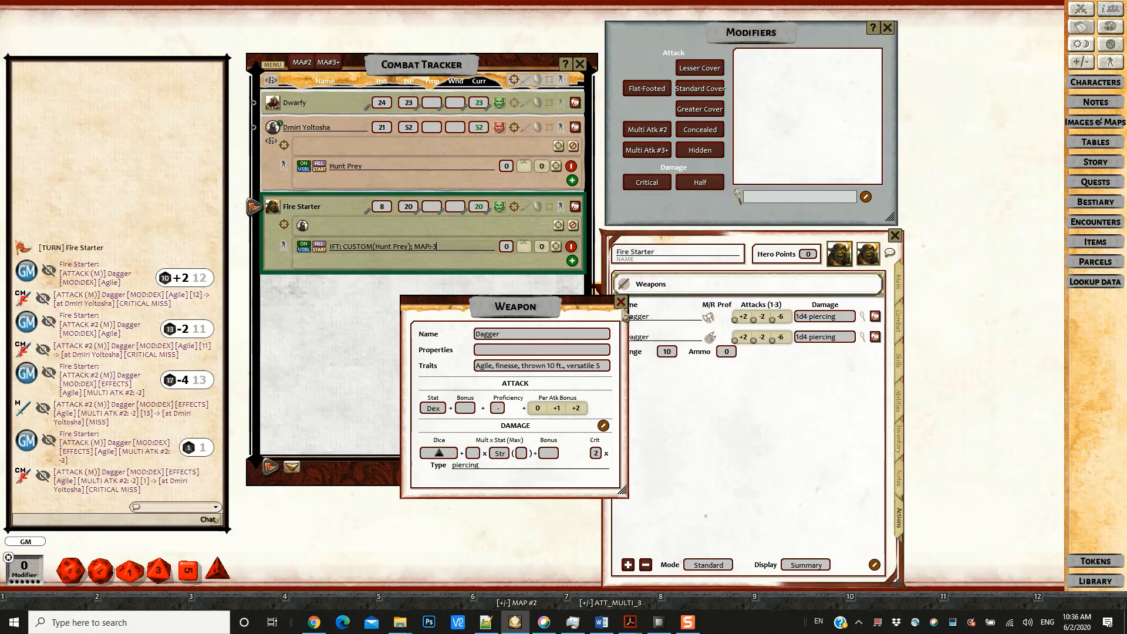
click(621, 303)
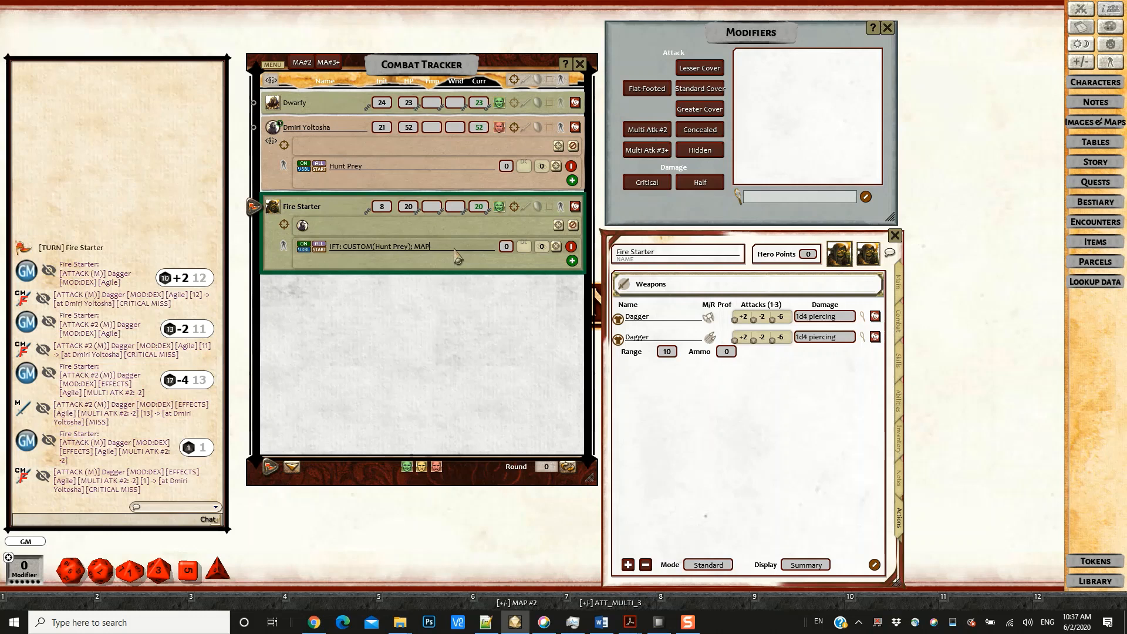
- Change Fire Starter's effect to "IFT: CUSTOM(Hunt Prey); MAP2: -2; MAP3:-3"
text(: -2; MAP3:-2)
click(437, 247)
key(BackSpace)
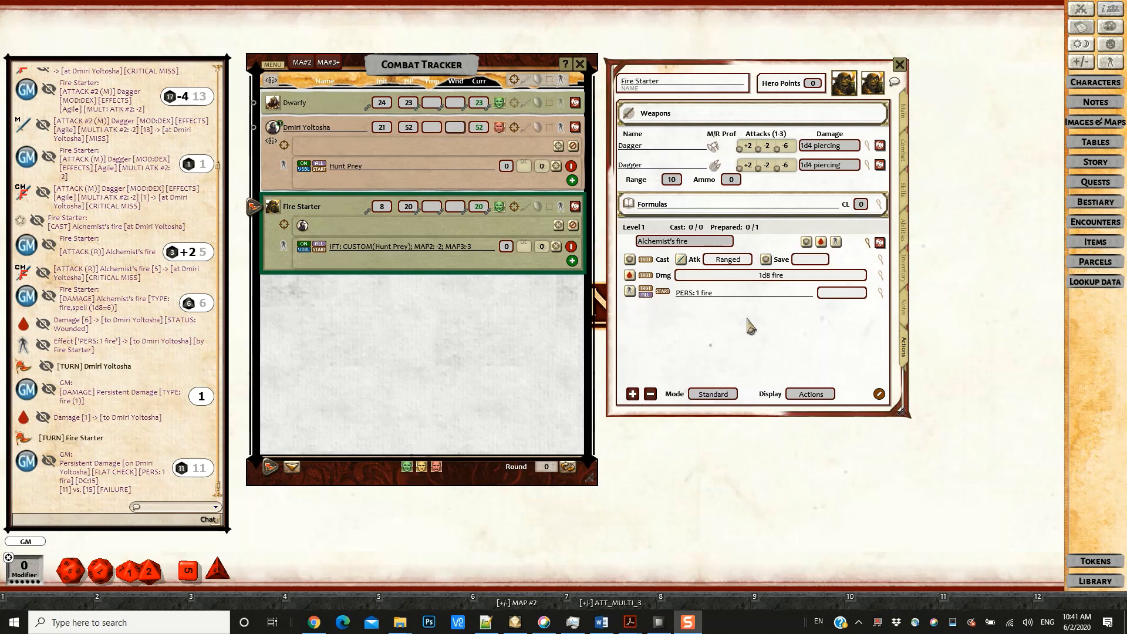
- Switch the targeting of Alchemist's fire's cast and damage actions to Self and back to Targets
click(648, 260)
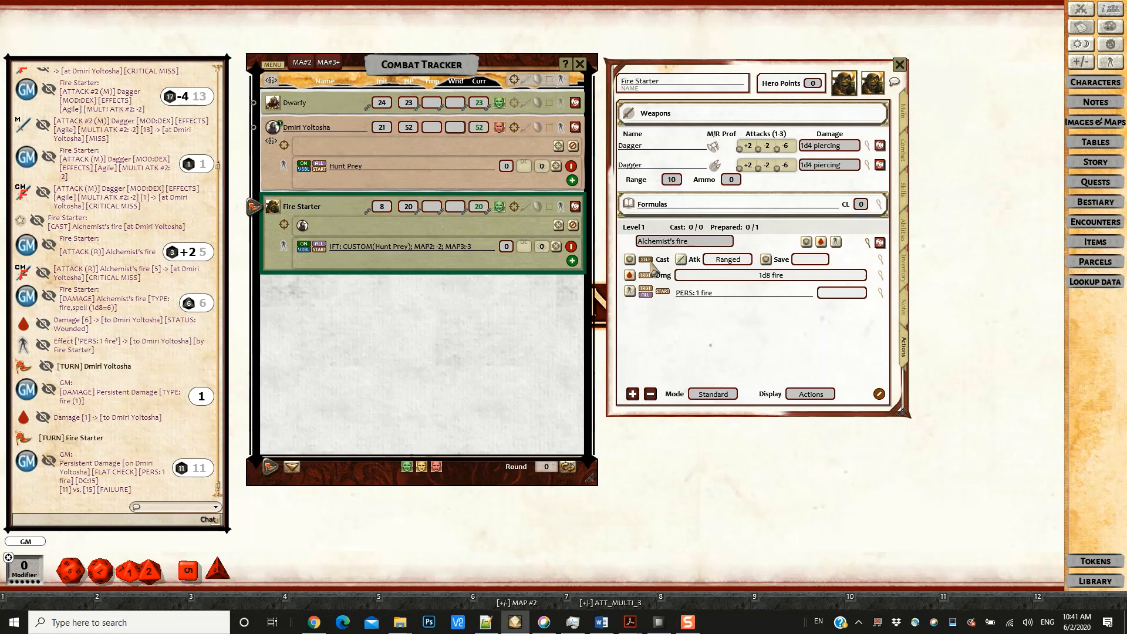
click(648, 260)
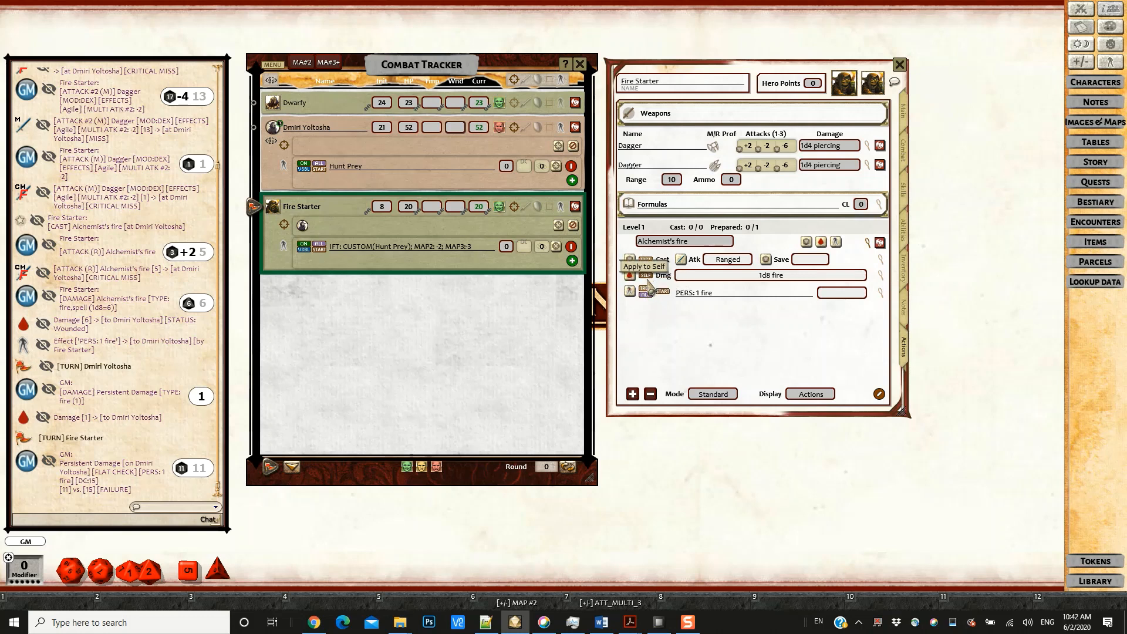
click(646, 275)
click(646, 275)
- Add a 1d8 HP heal action targeting Self to Alchemist's fire and roll the healing
right_click(864, 261)
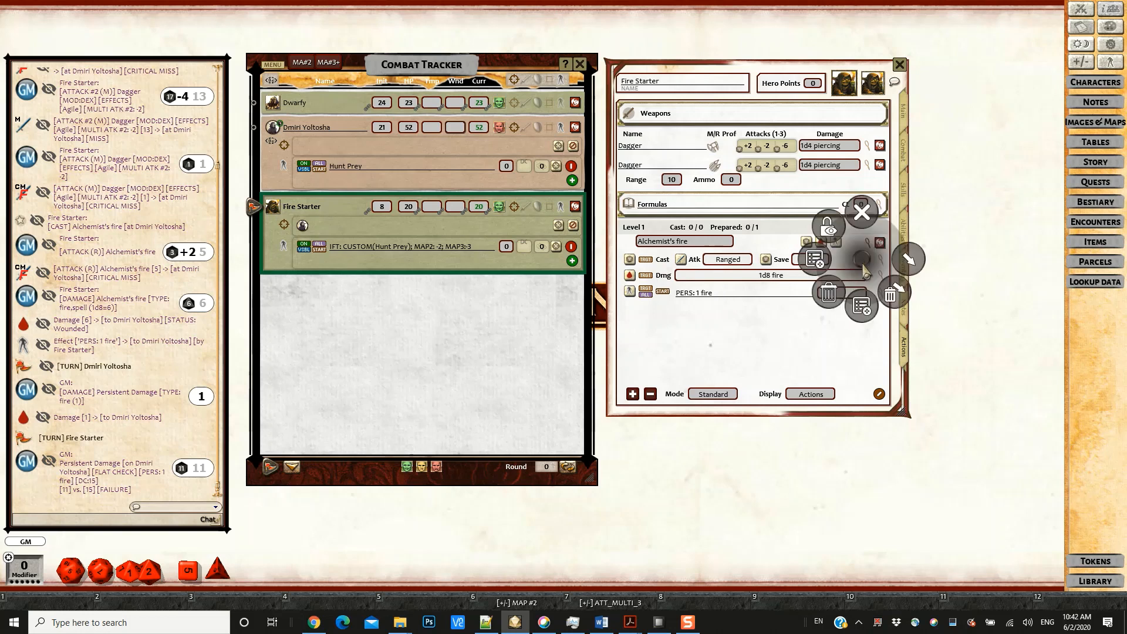
click(911, 261)
click(943, 294)
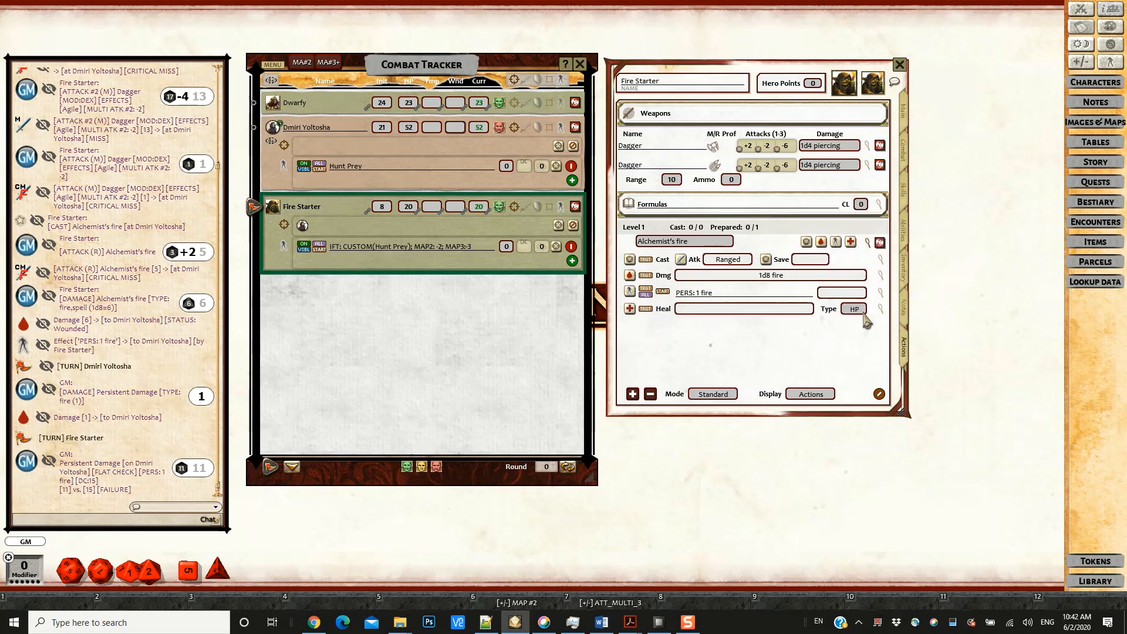
click(881, 309)
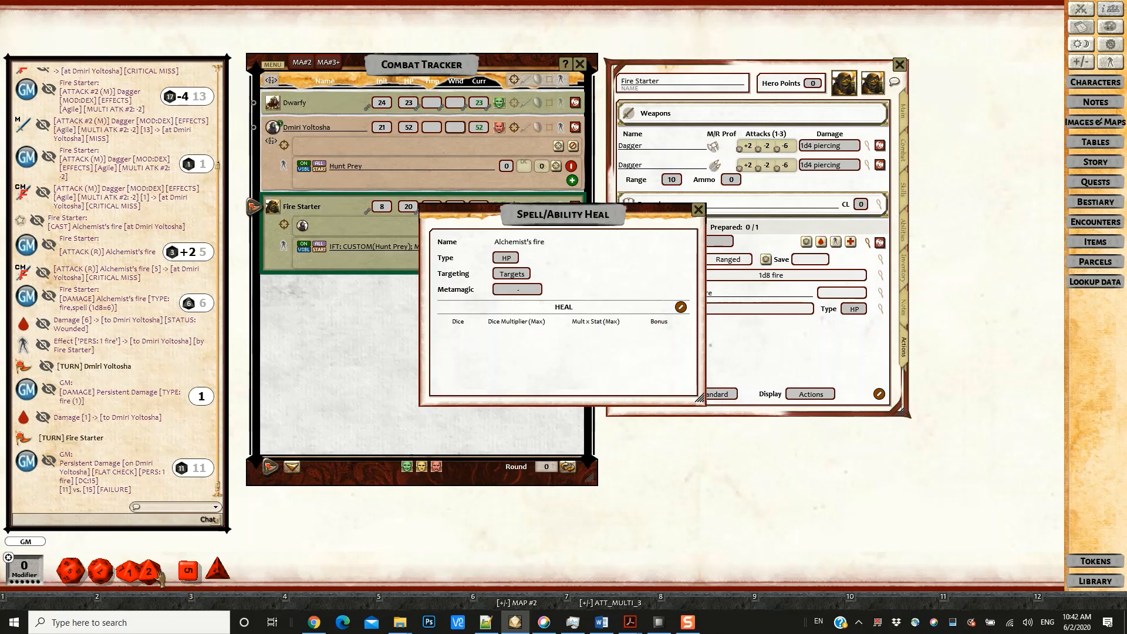
mouse_move(150, 571)
mouse_down()
mouse_move(457, 377)
mouse_move(458, 352)
mouse_up()
click(512, 274)
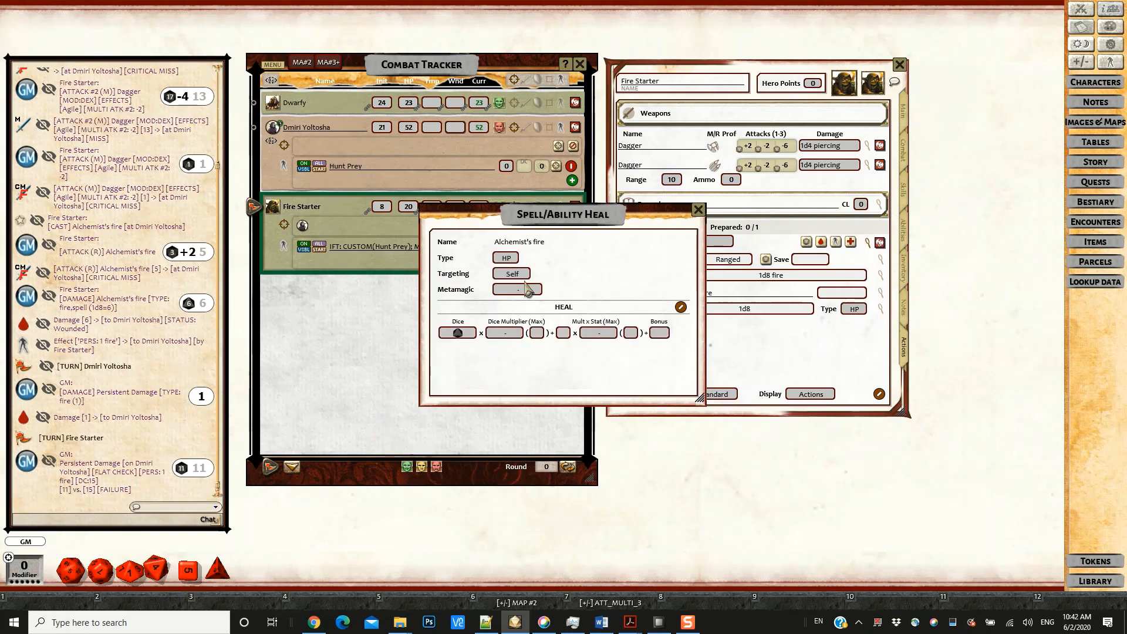
click(698, 210)
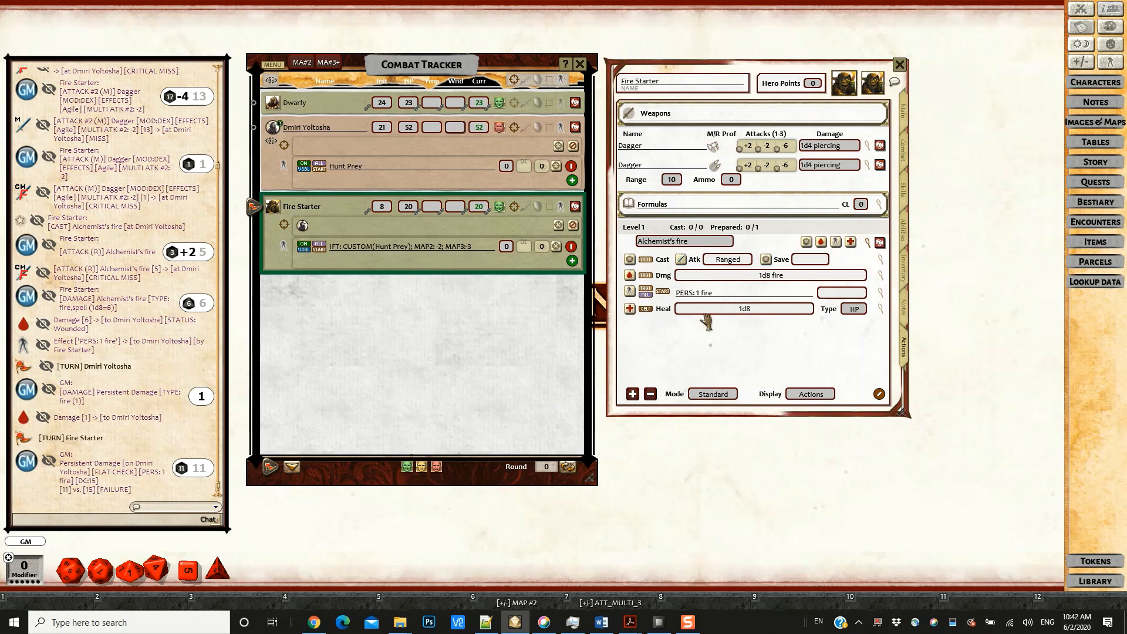
click(630, 310)
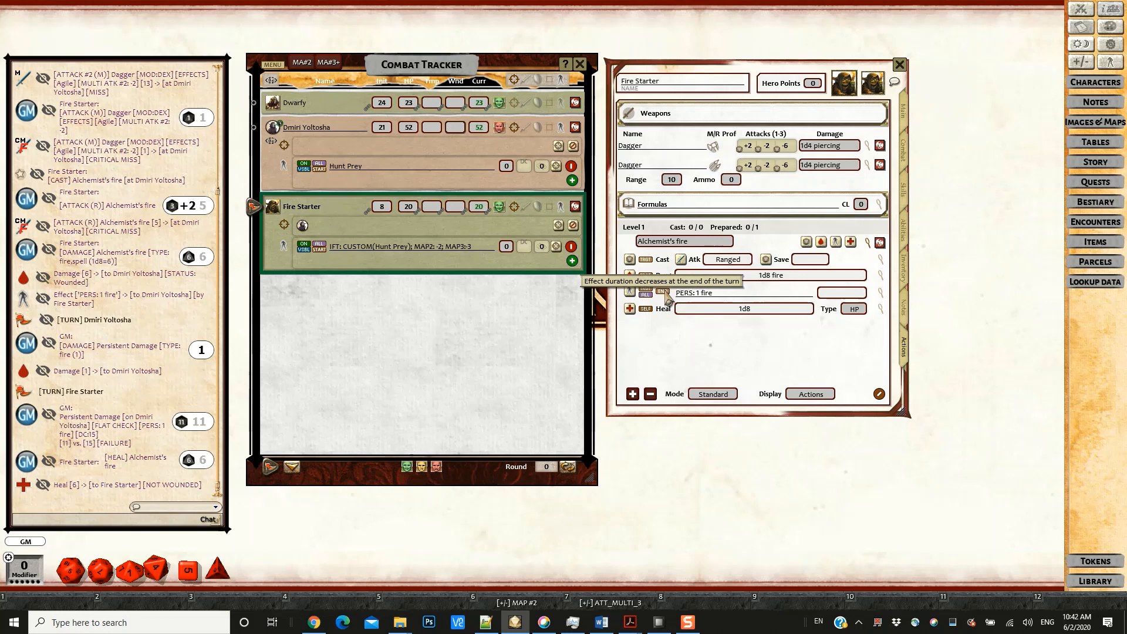
- Set the PERS: 1 fire duration to decrease at turn start, and use Alchemist's fire's attack, damage and effect on Dmiri Yoltosha
click(664, 291)
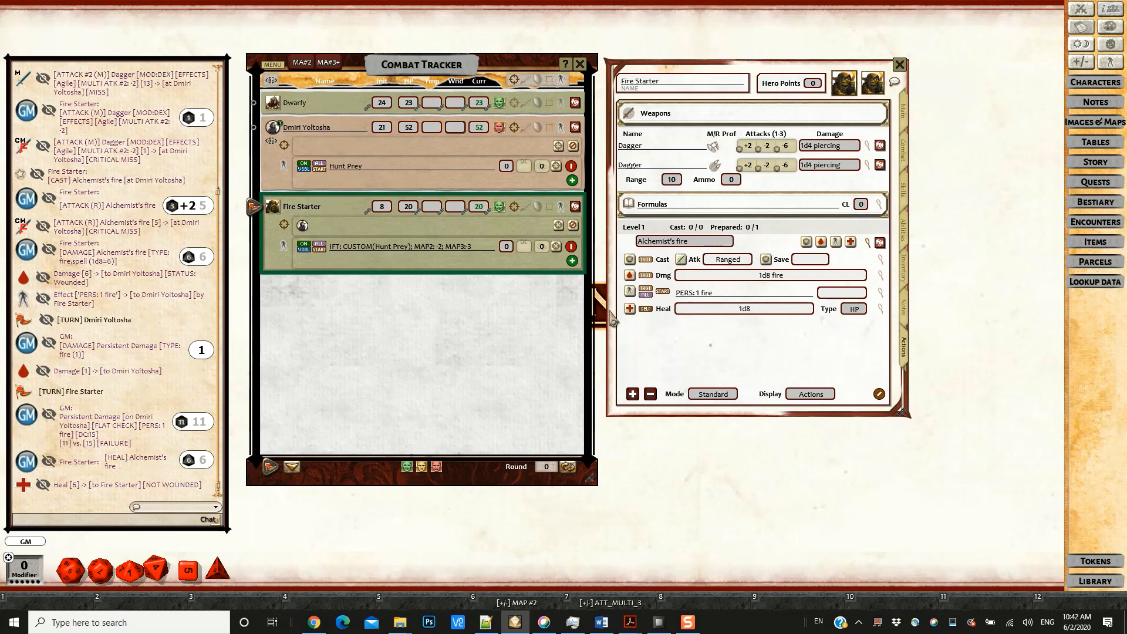
click(526, 249)
click(630, 260)
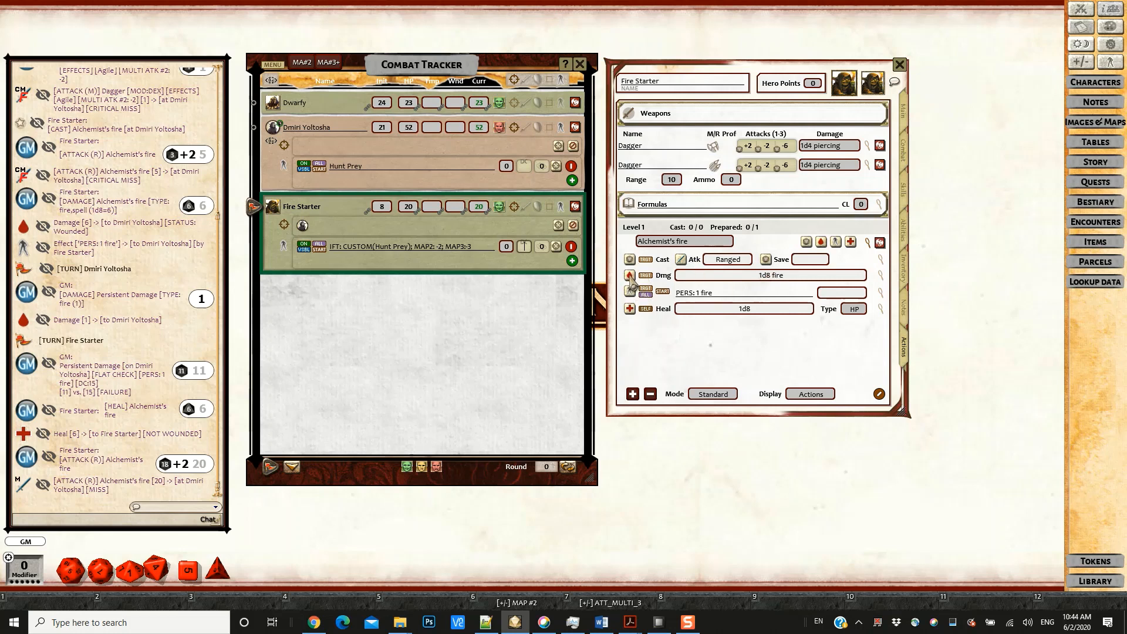
double_click(821, 242)
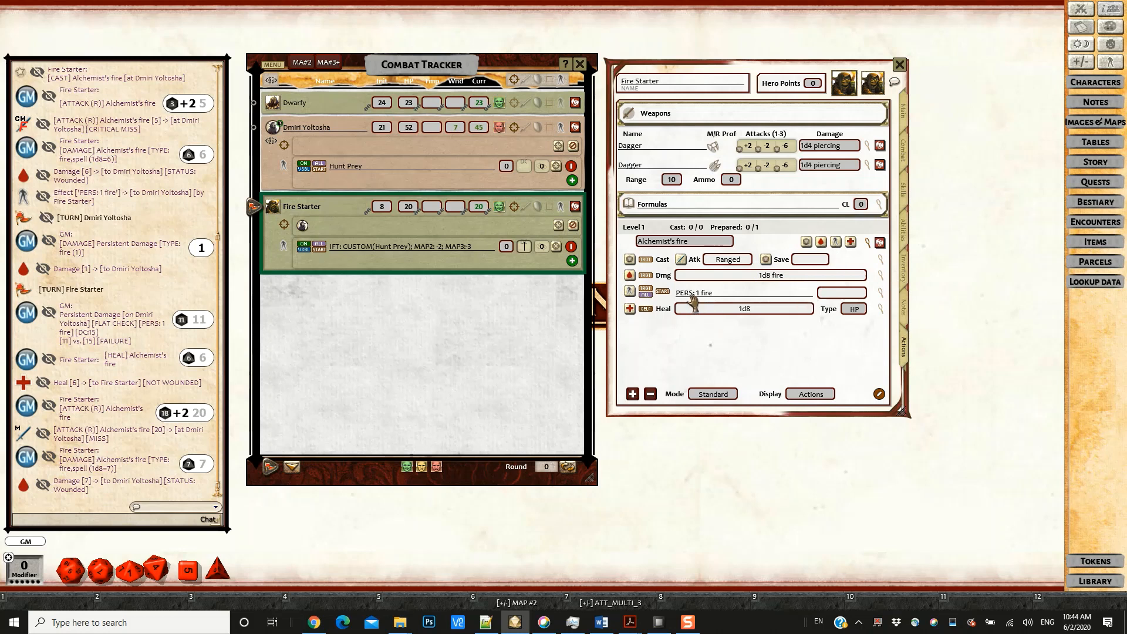
click(836, 243)
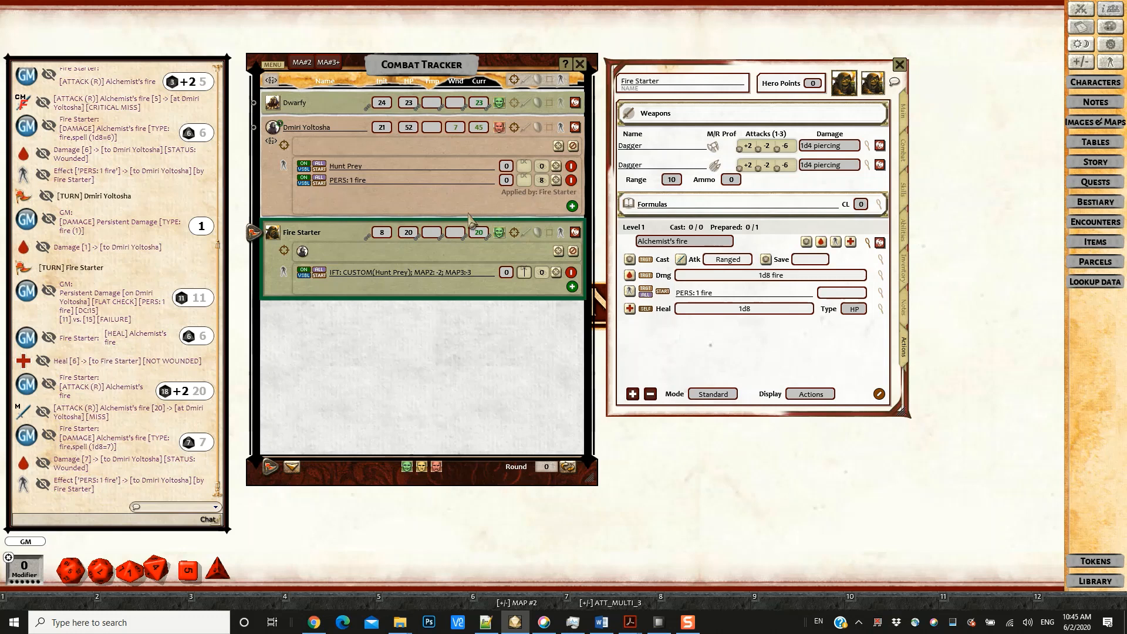
- Advance the combat turns through Dwarfy and Dmiri Yoltosha back to Fire Starter to process the persistent fire effect
click(506, 182)
click(292, 468)
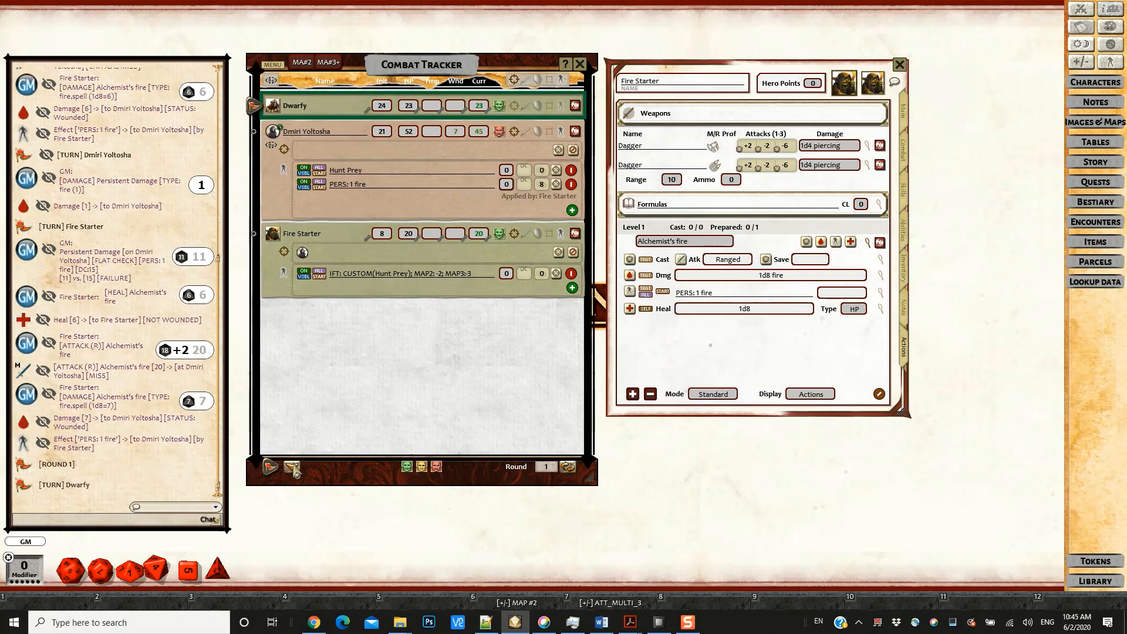
click(292, 468)
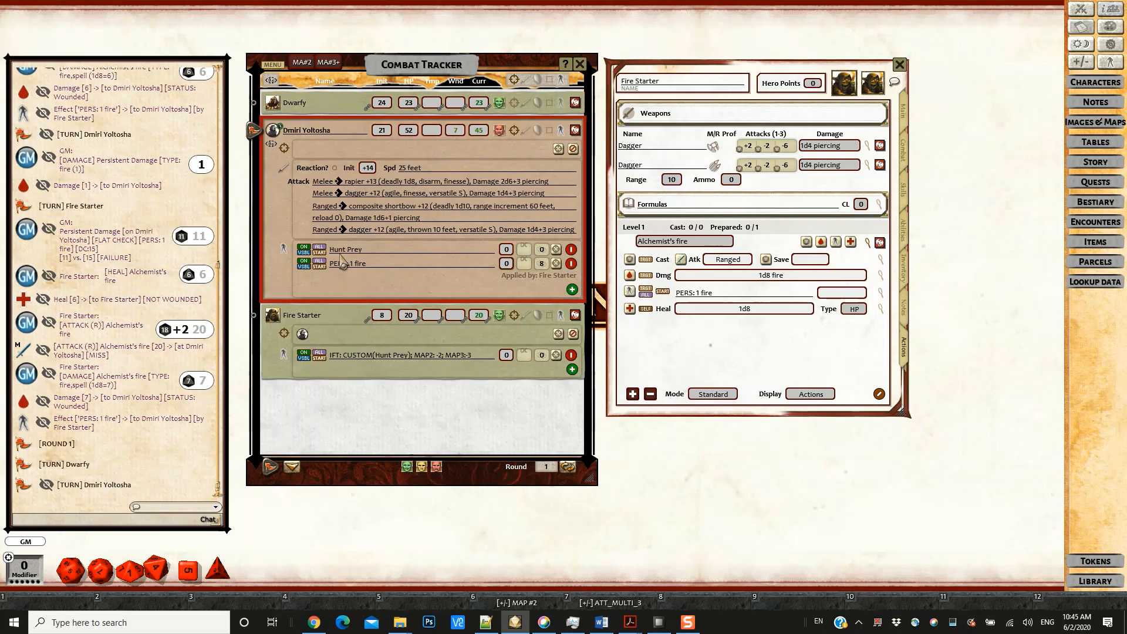
click(292, 468)
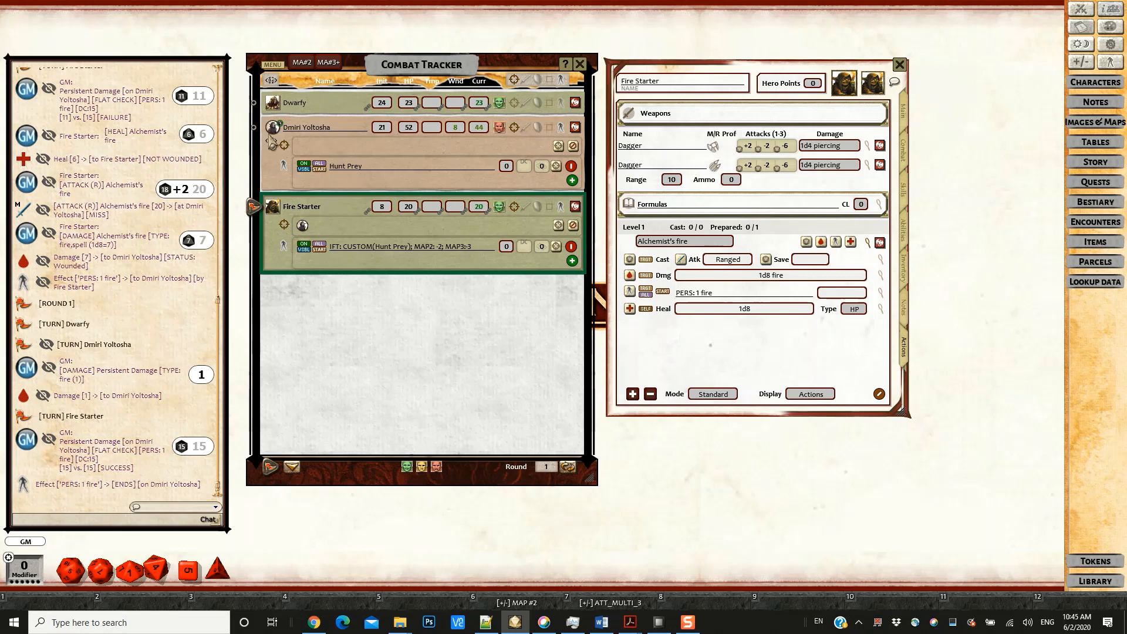
- Apply the PERS: 1 fire effect to Dmiri Yoltosha again and make Dmiri Yoltosha the active combatant
click(841, 250)
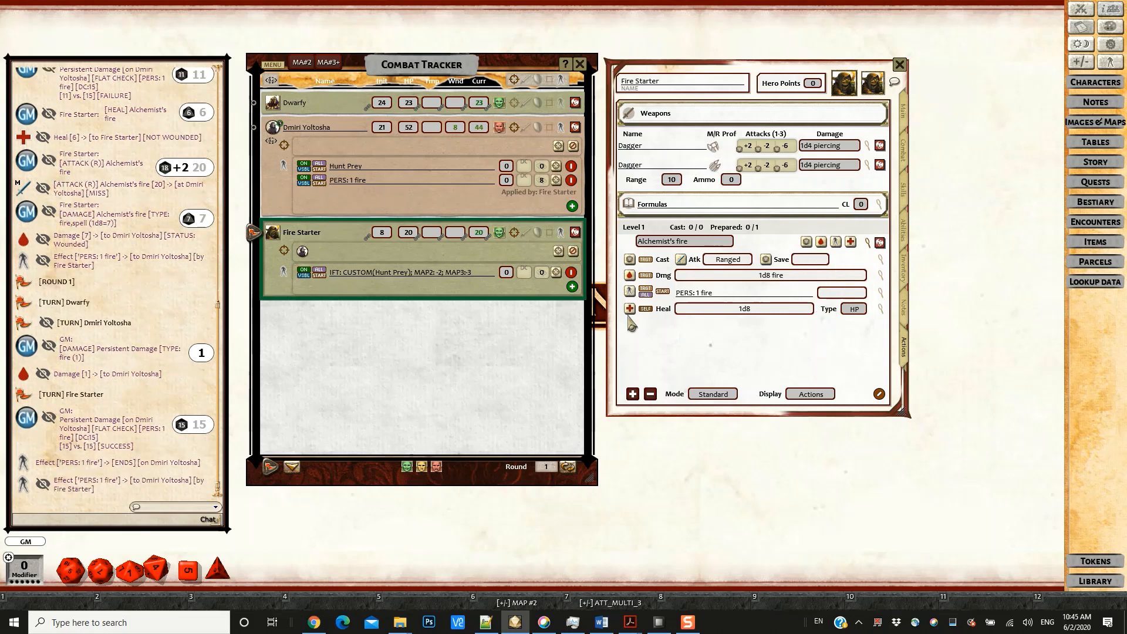
click(258, 132)
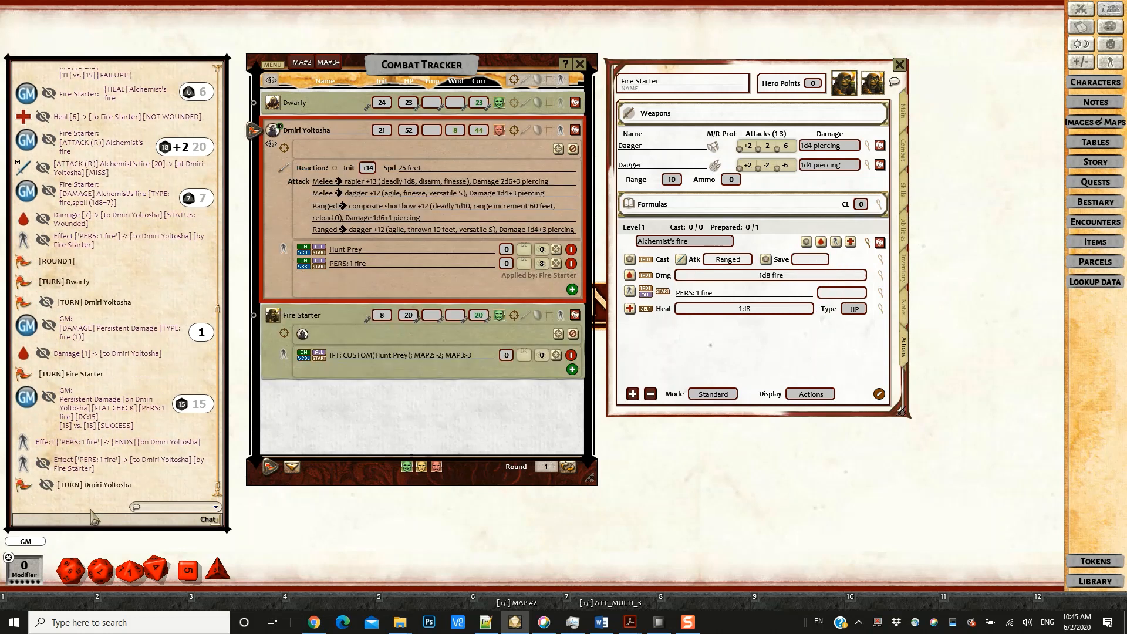
- End Dmiri Yoltosha's turn, reapply PERS: 1 fire, and run Dmiri Yoltosha's turn again through to Fire Starter
click(271, 467)
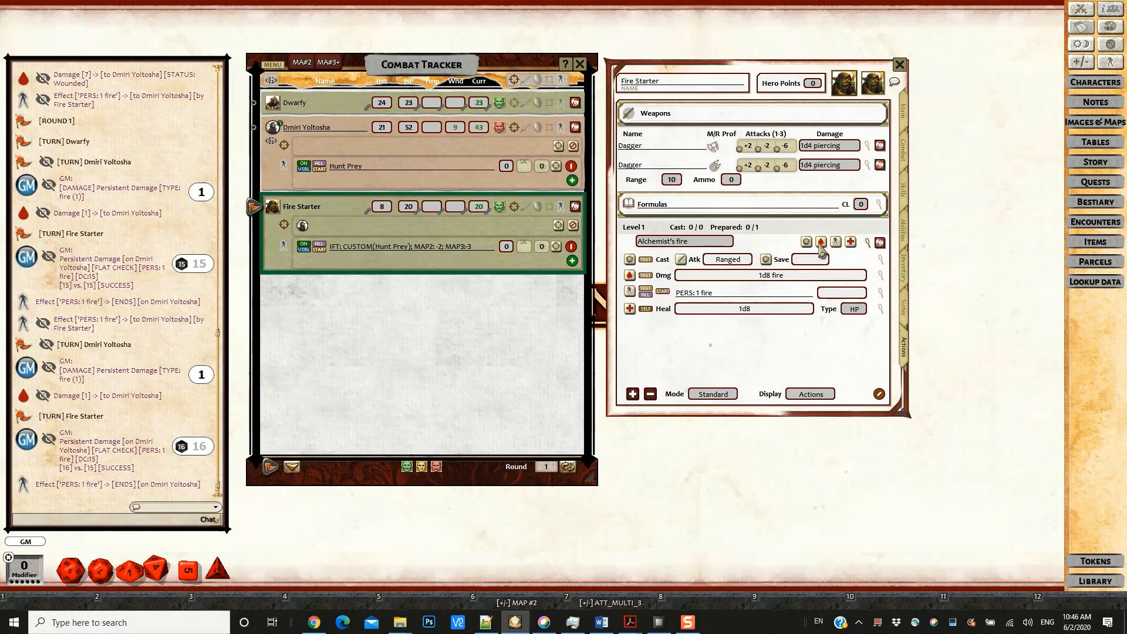
click(836, 244)
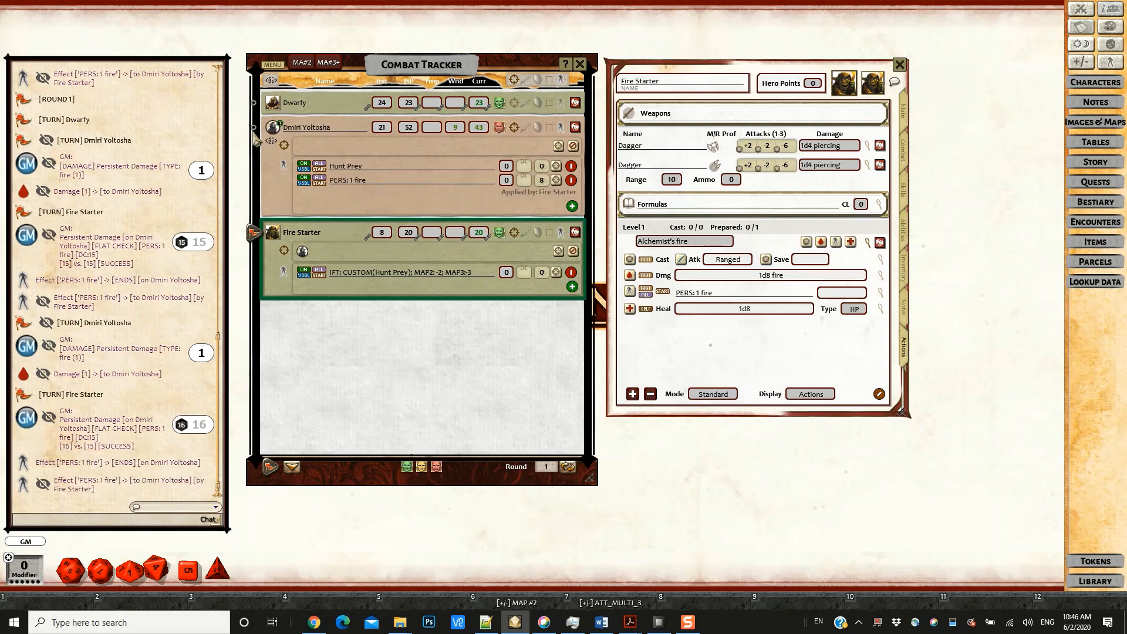
click(255, 131)
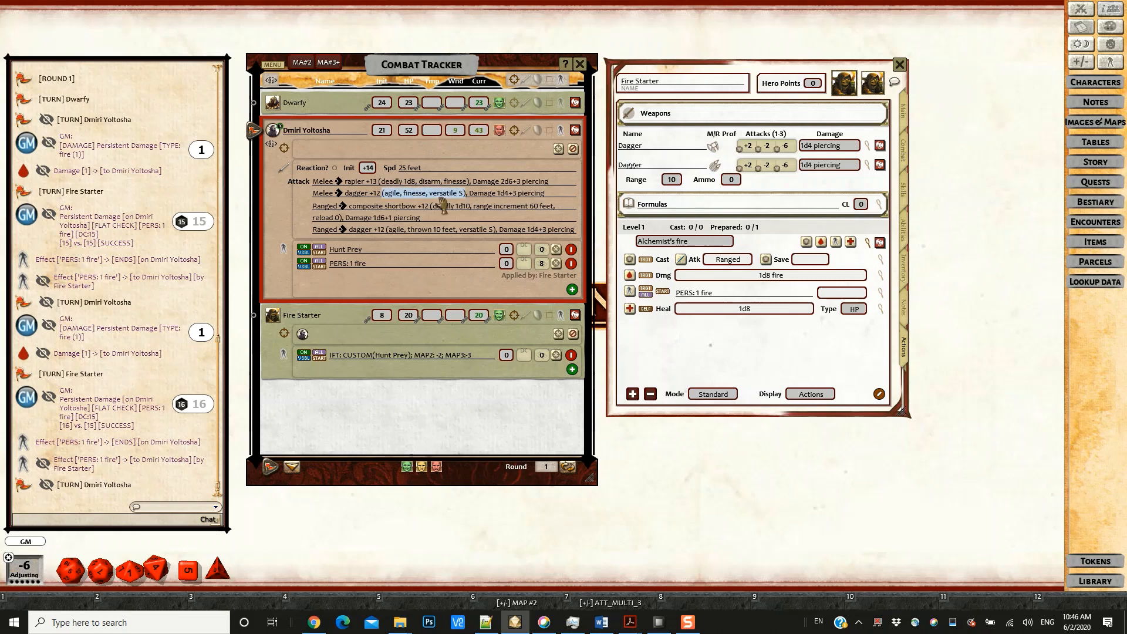
click(293, 468)
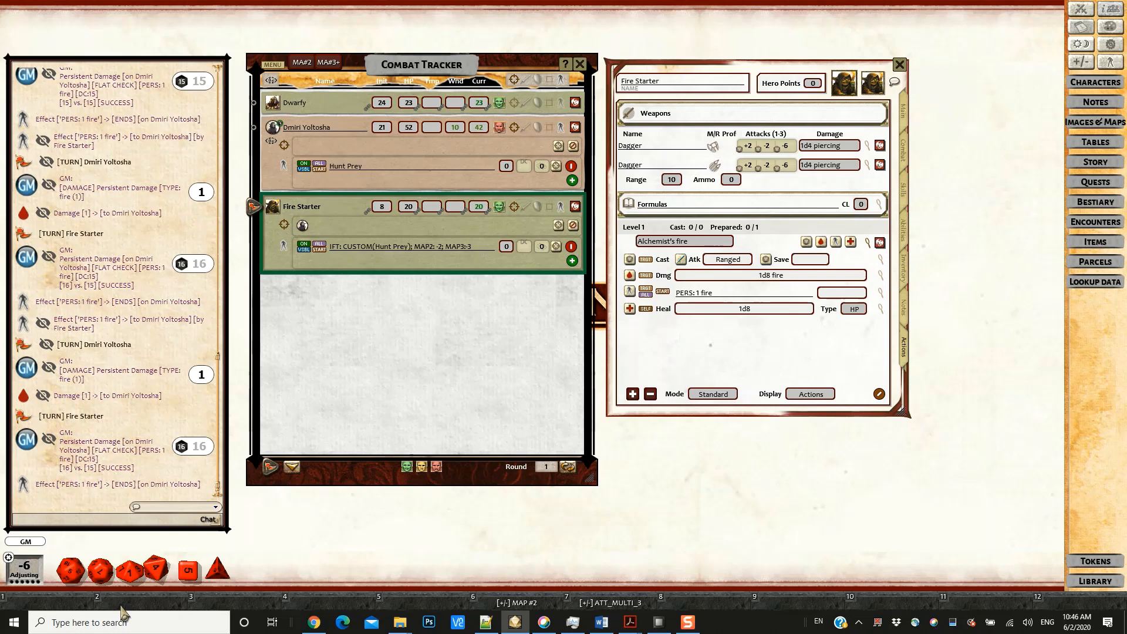
- Reapply PERS: 1 fire to Dmiri Yoltosha with DC 21 and run Dmiri Yoltosha's turn to trigger the flat check
click(32, 572)
click(836, 242)
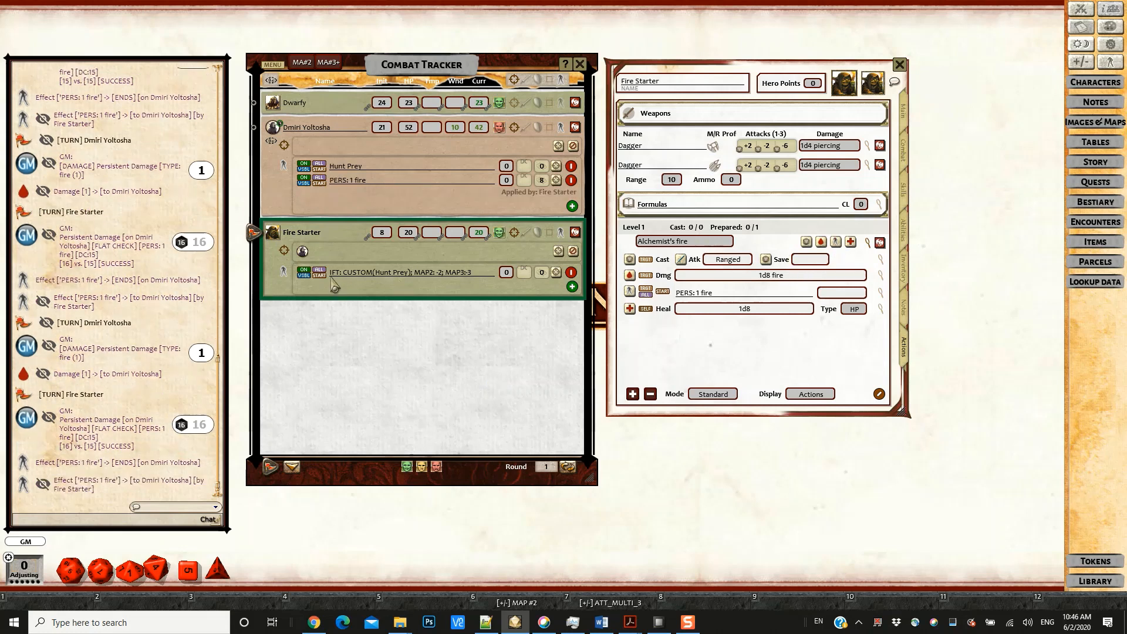
click(524, 180)
text(wq)
click(254, 128)
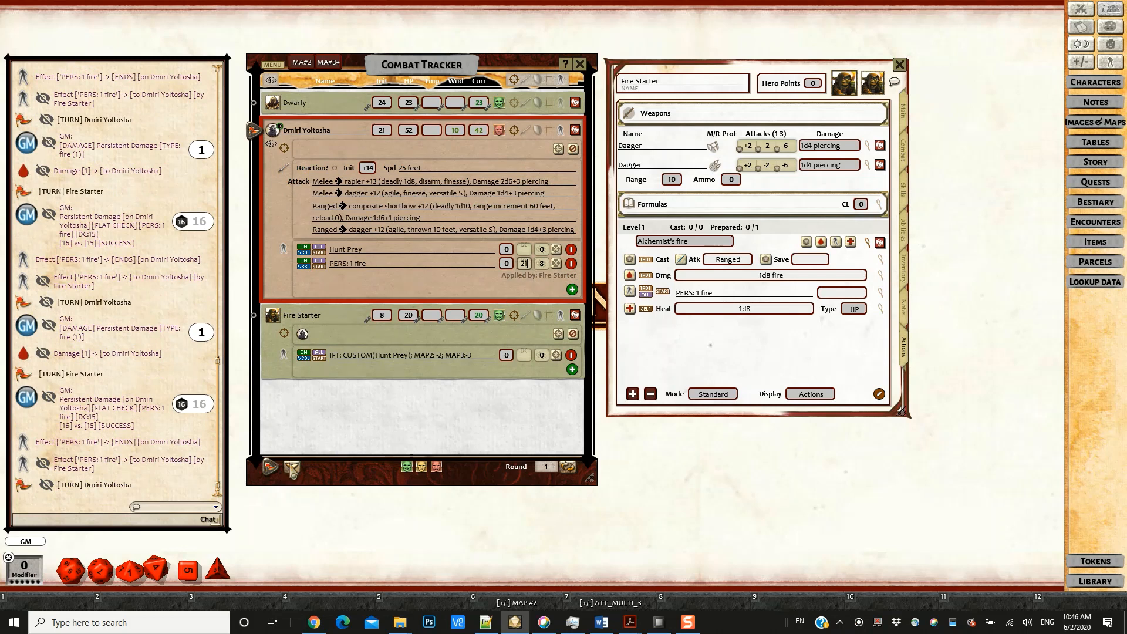
click(292, 468)
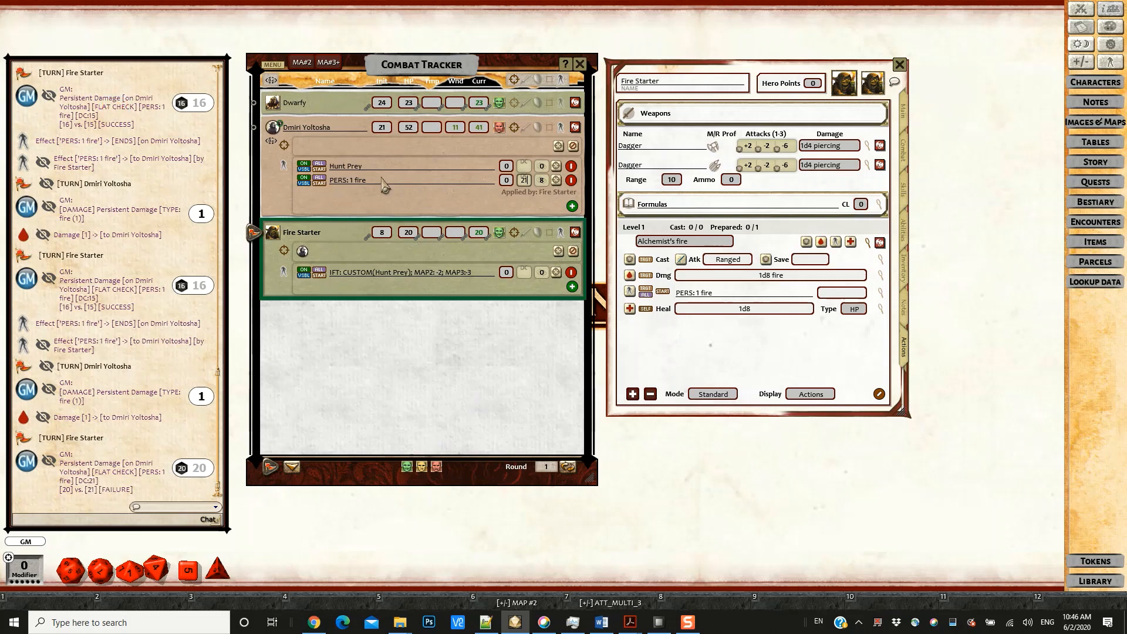
- On Dmiri Yoltosha's round 2 turn, set the PERS: 1 fire DC to 10, end the turn, and roll a separate d20
click(293, 469)
click(292, 469)
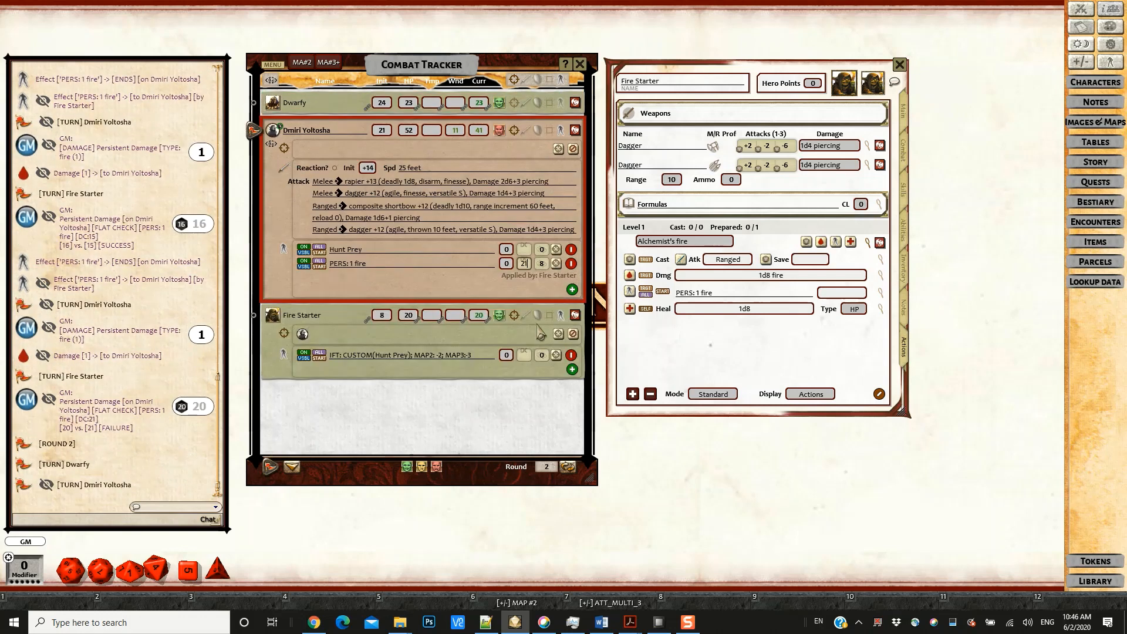
key(BackSpace)
key(BackSpace)
click(525, 264)
text(10)
click(275, 466)
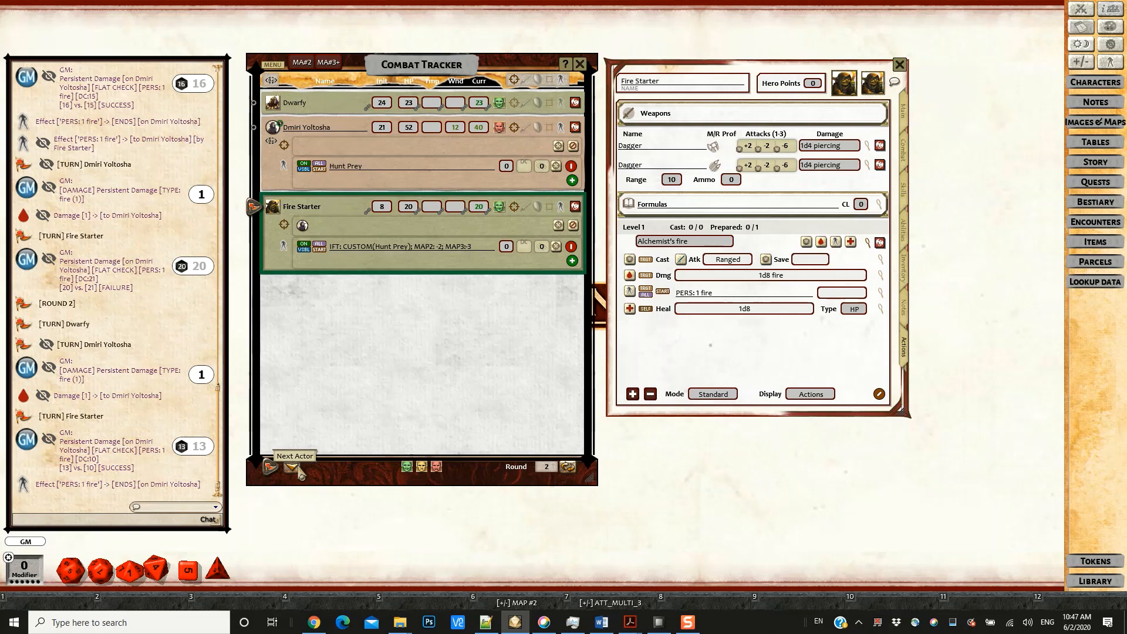
drag(71, 571, 131, 297)
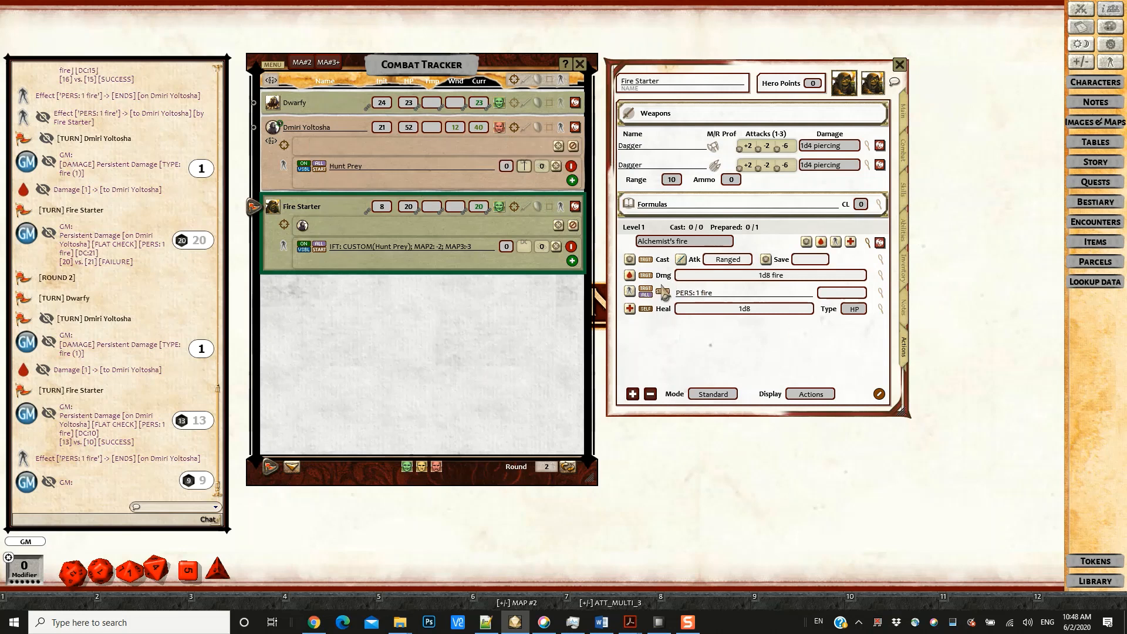
- Reapply PERS: 1 fire to Dmiri Yoltosha, and replace it with the Frightened condition at value 5
click(630, 292)
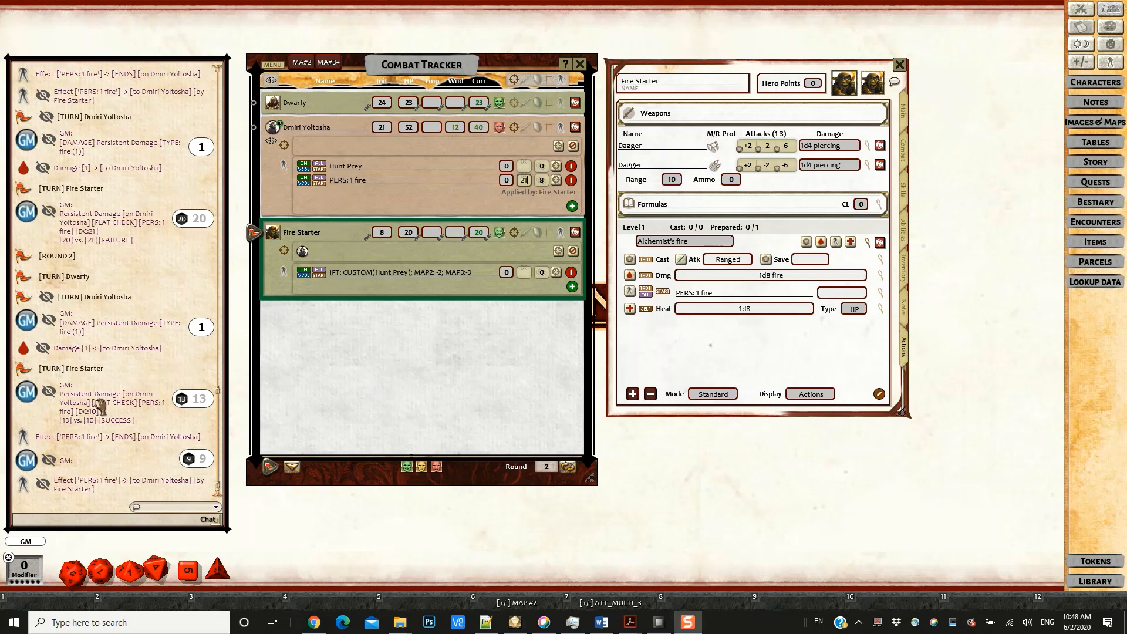
click(1110, 62)
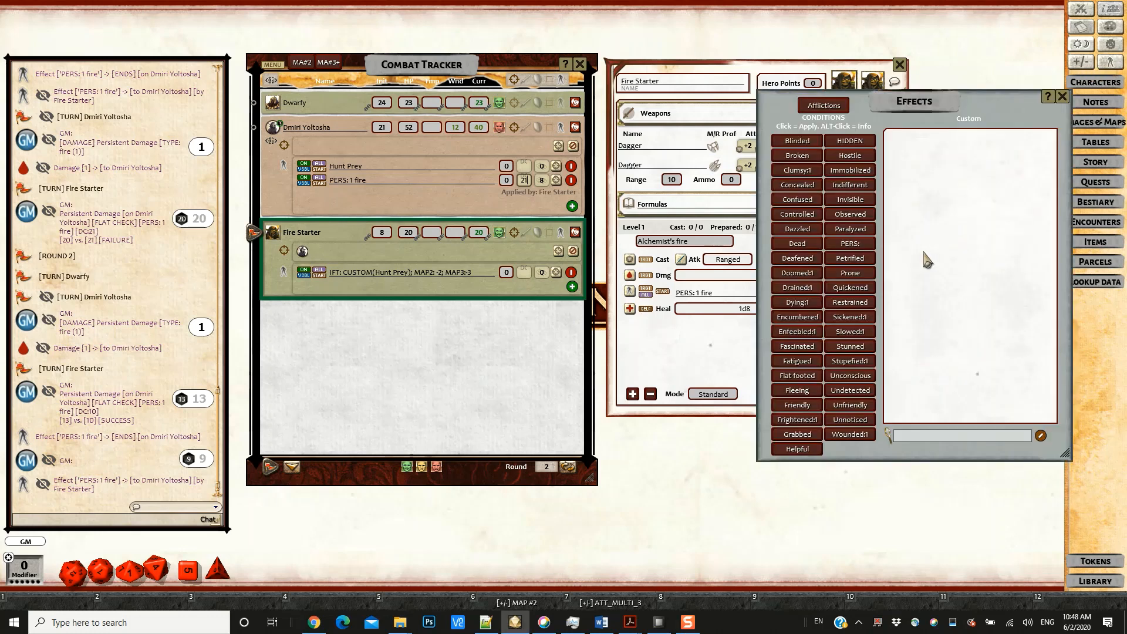
click(571, 180)
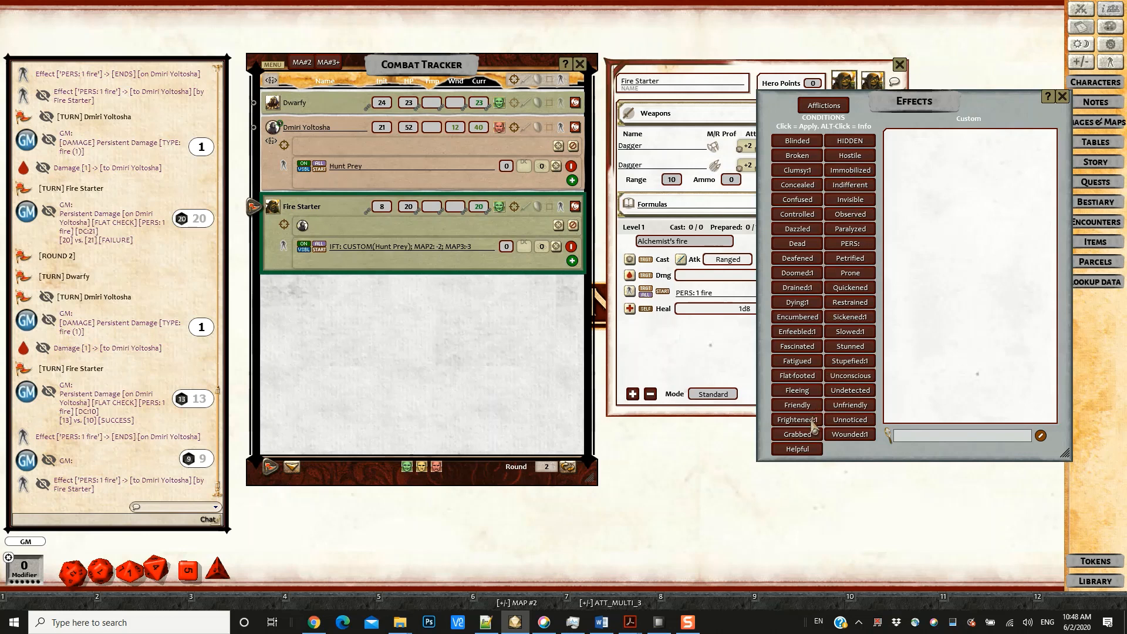
drag(813, 424, 406, 172)
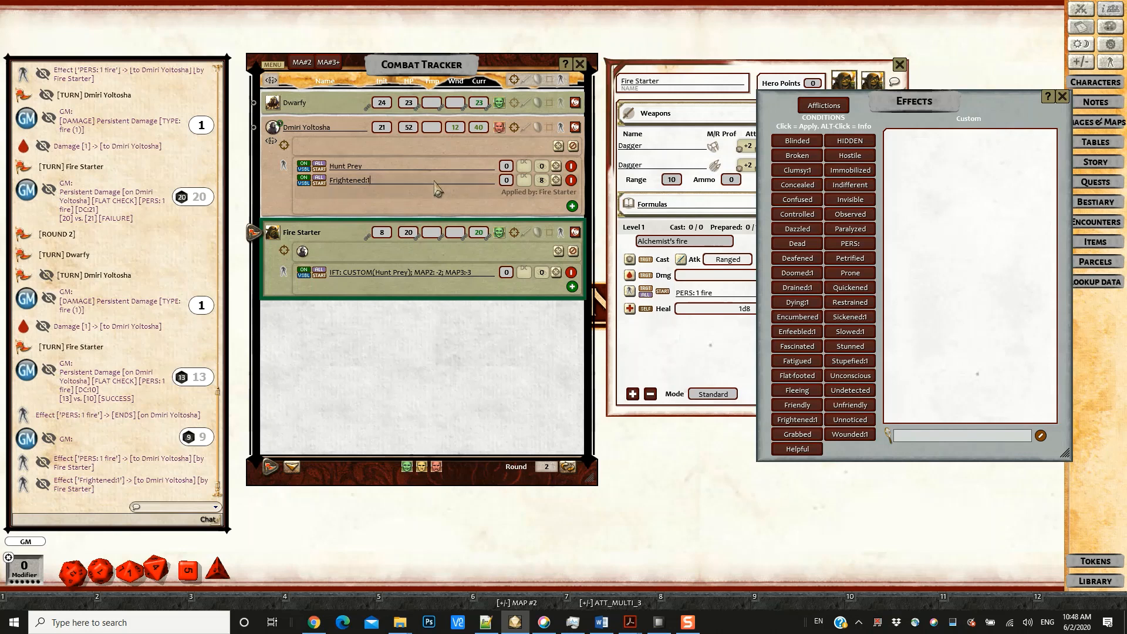
text(5)
- Advance the combat turns from round 3 to Fire Starter's turn in round 7 to run down Dmiri Yoltosha's Frightened condition
click(293, 468)
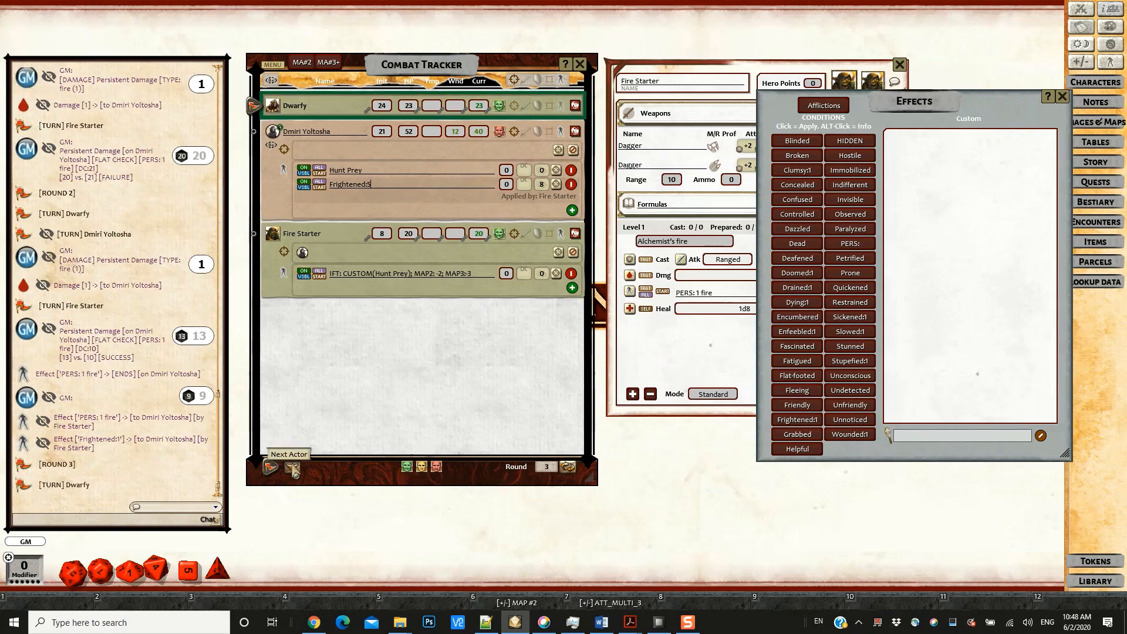
click(293, 469)
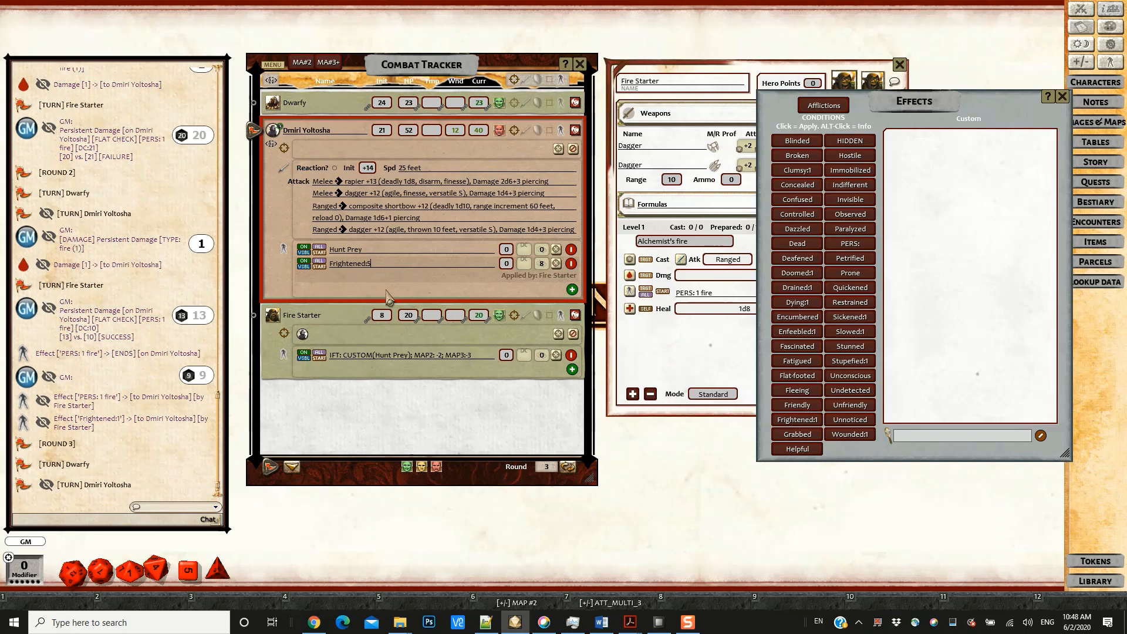
click(293, 469)
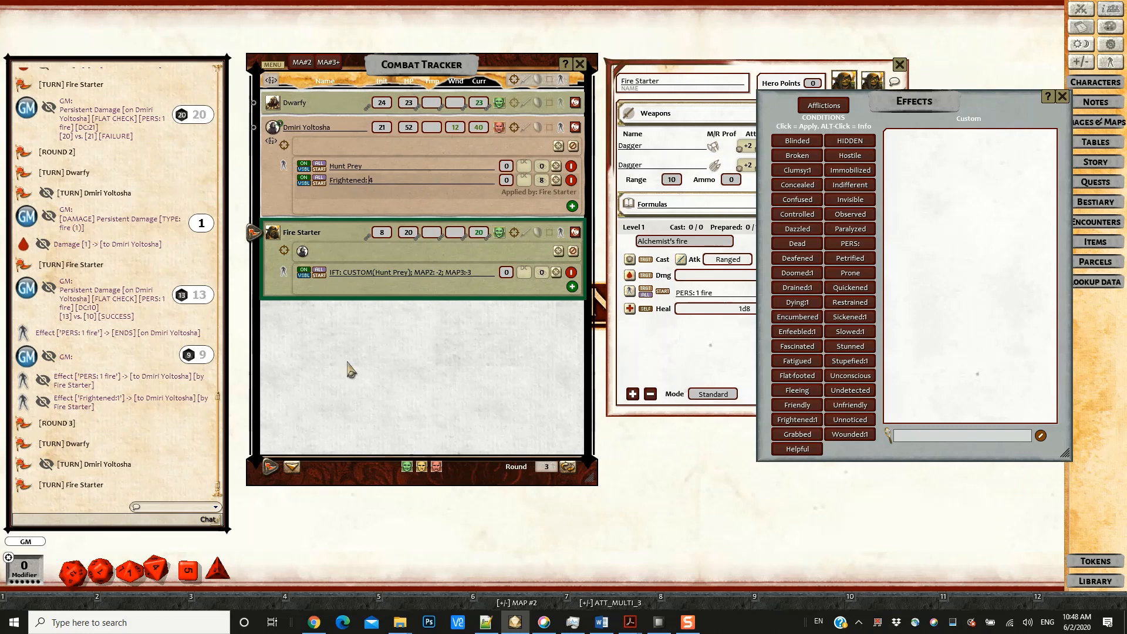
click(294, 468)
click(294, 468)
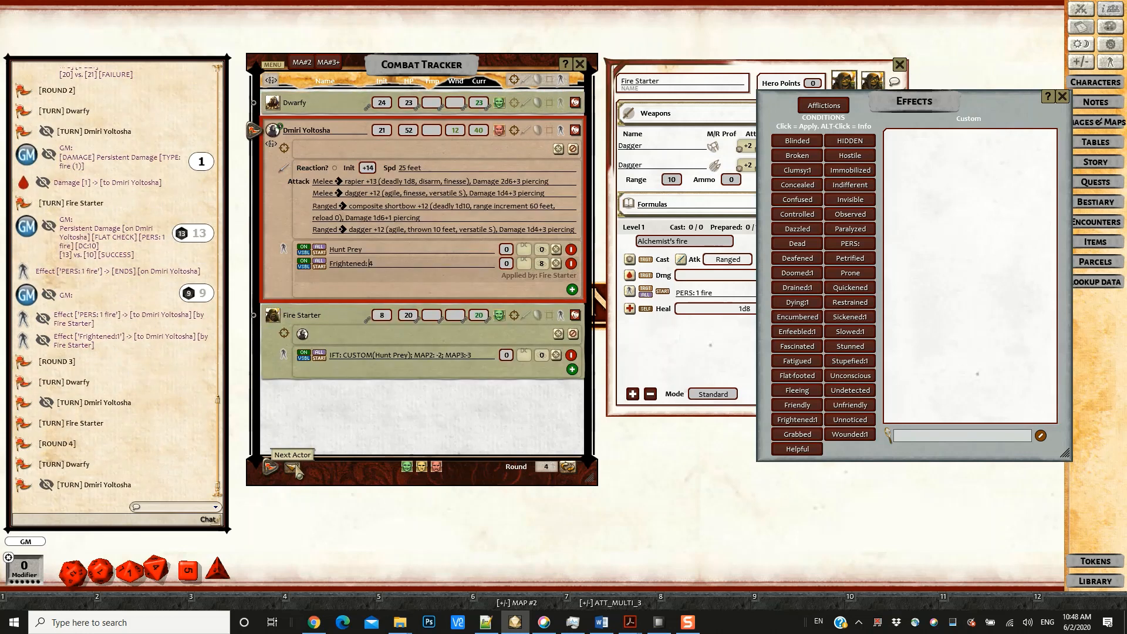
click(293, 468)
click(294, 468)
click(294, 468)
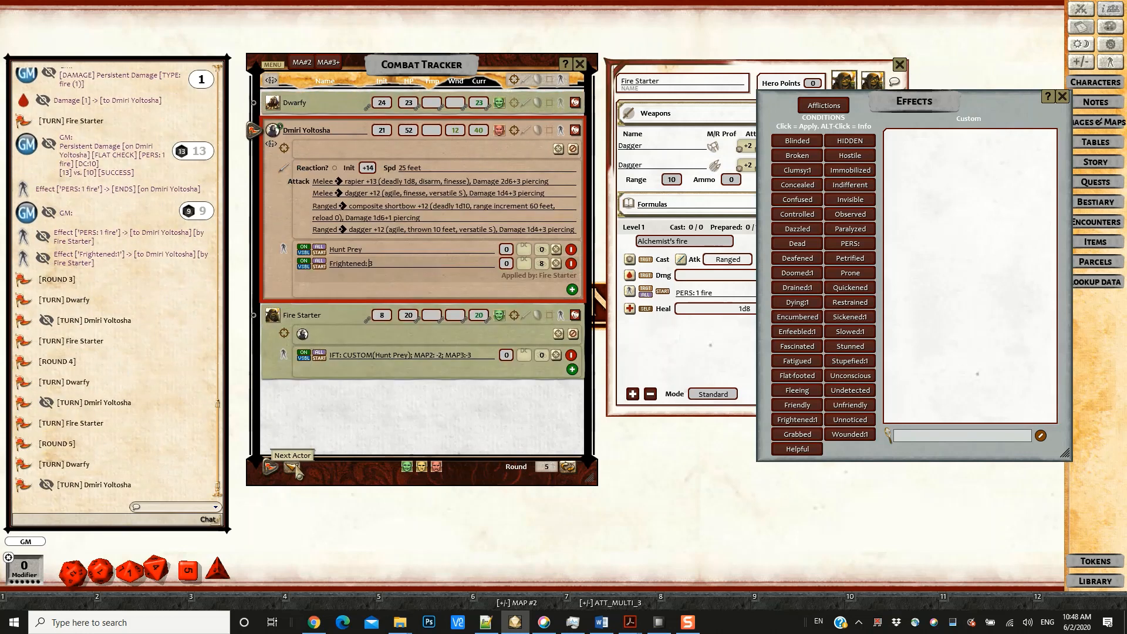
click(293, 468)
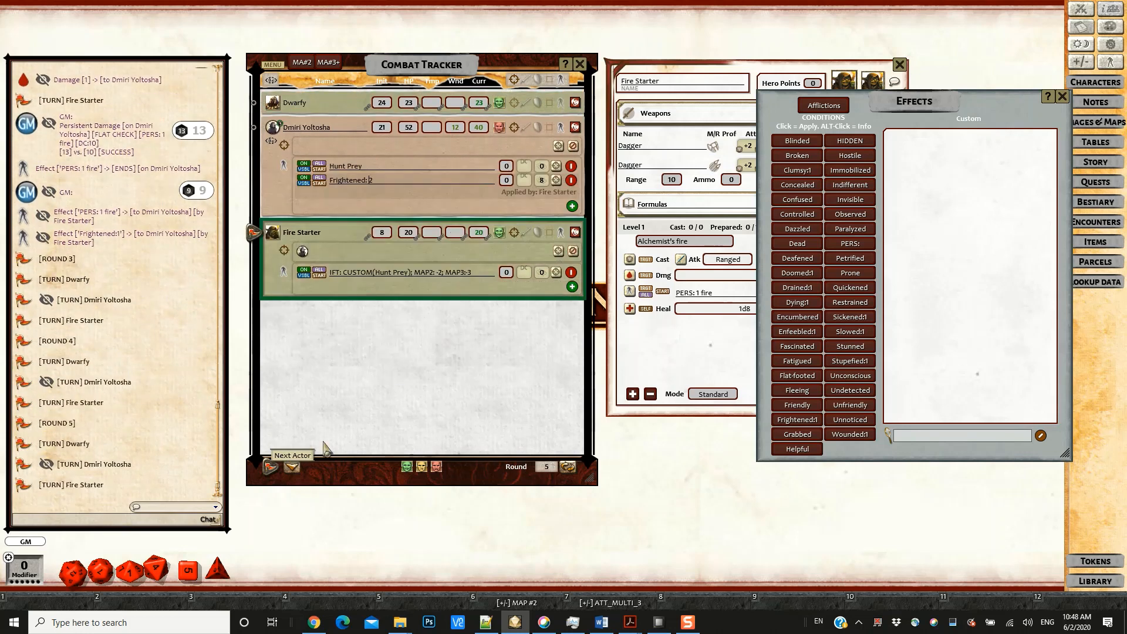
click(293, 468)
click(293, 468)
click(294, 468)
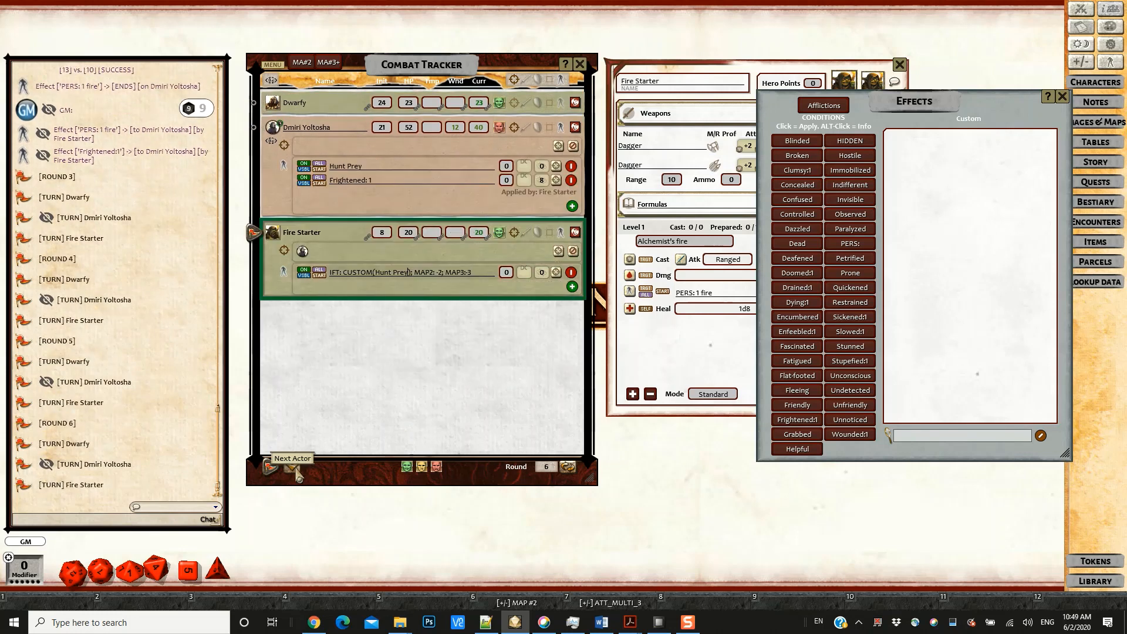
click(293, 468)
click(294, 468)
click(293, 468)
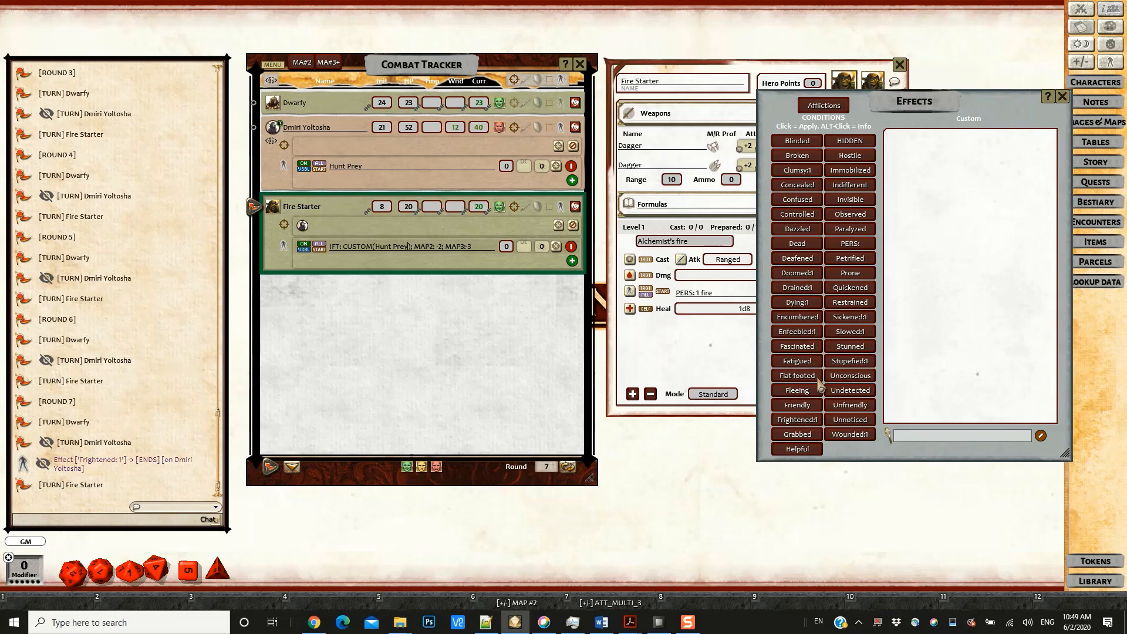
- Apply Frightened:1 to Dmiri Yoltosha and view the Frightened condition's description from the collapsed effects summary
drag(800, 421, 409, 194)
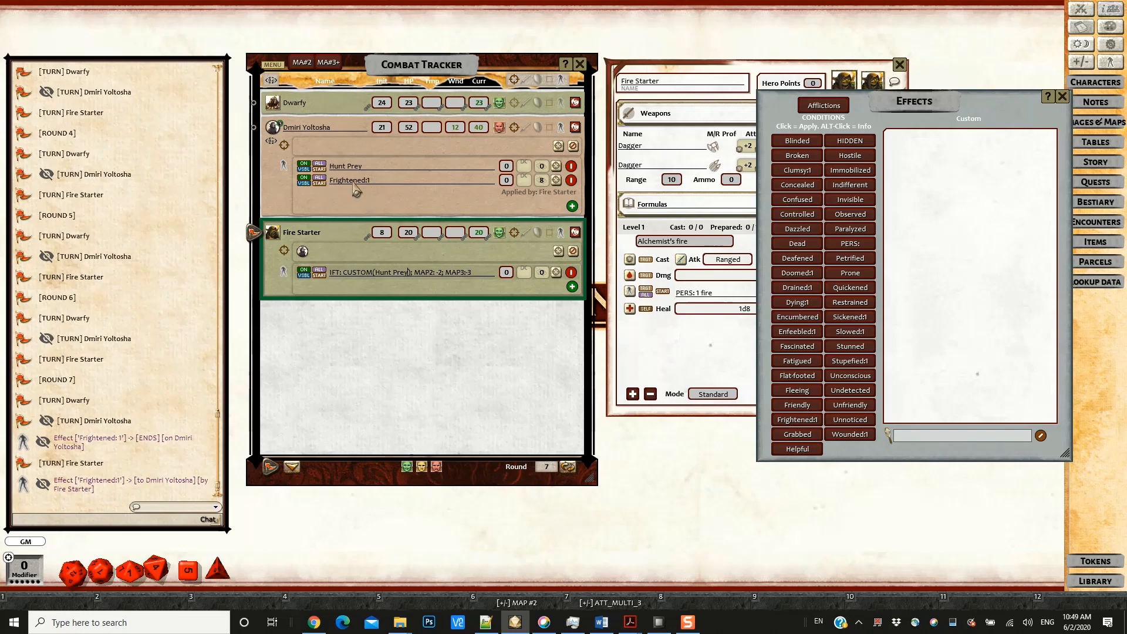
click(561, 127)
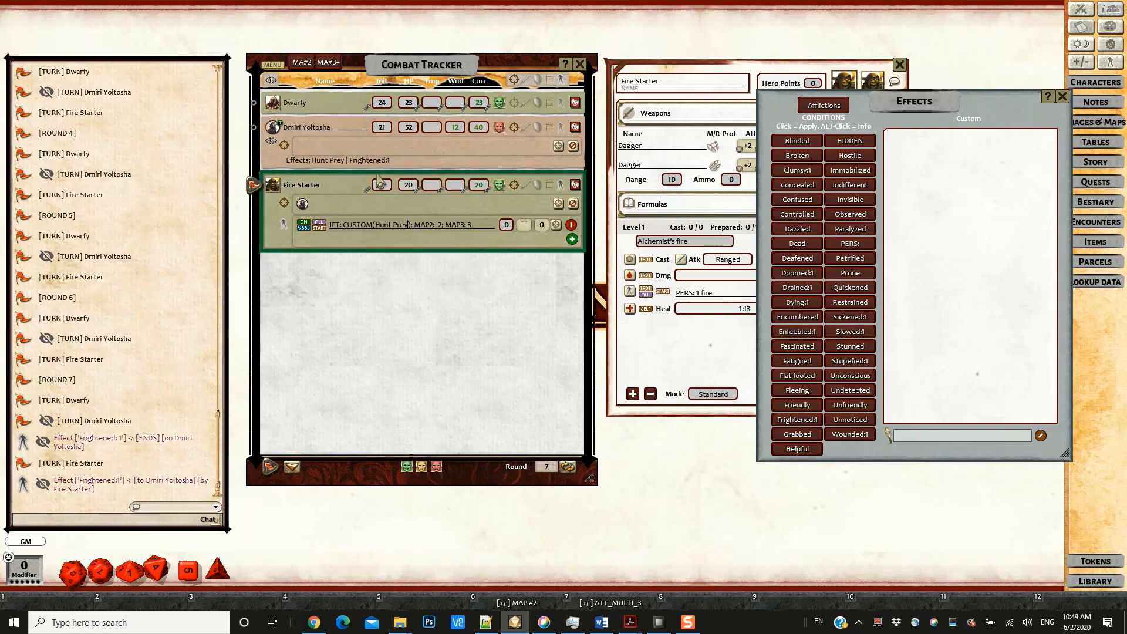
click(383, 162)
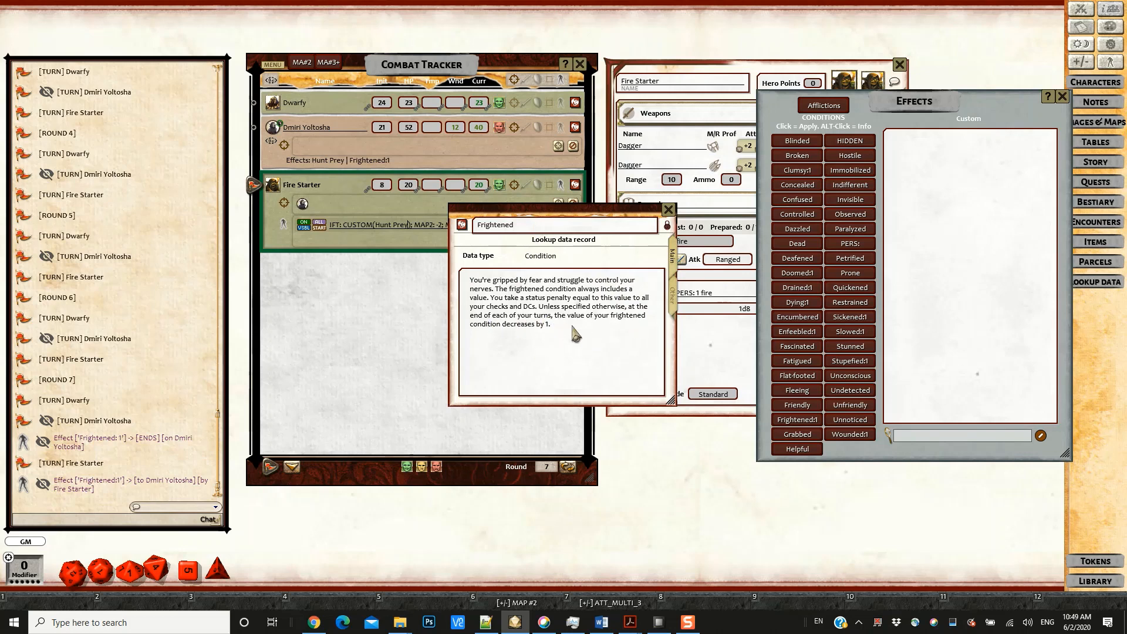
click(668, 209)
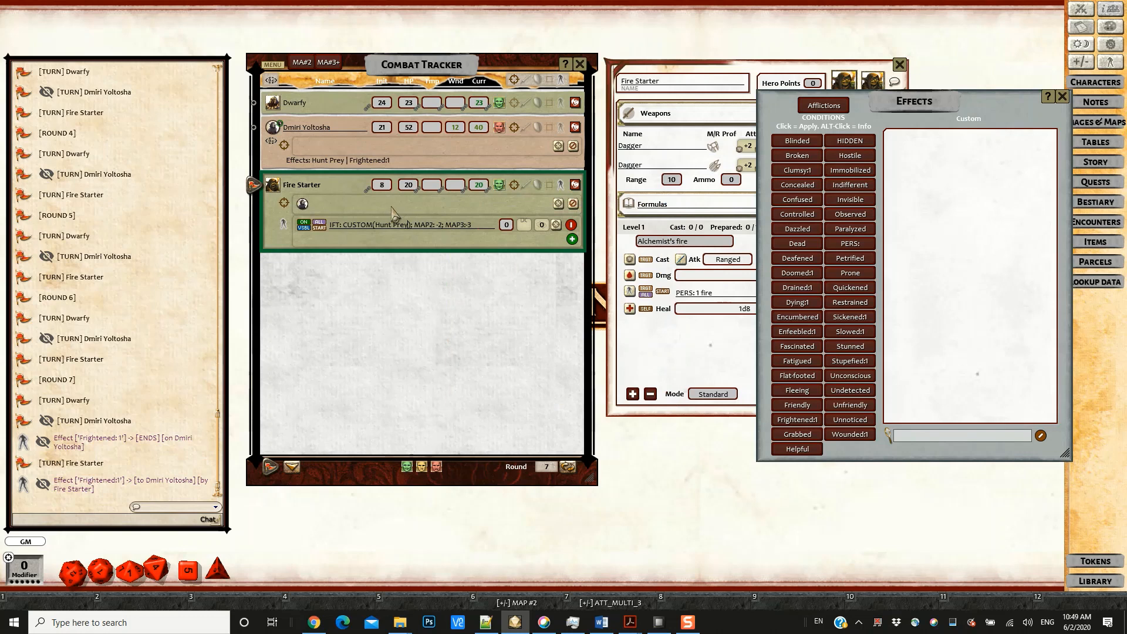
- Expand Dmiri Yoltosha's effects list and open the Frightened:1 entry for editing
click(558, 146)
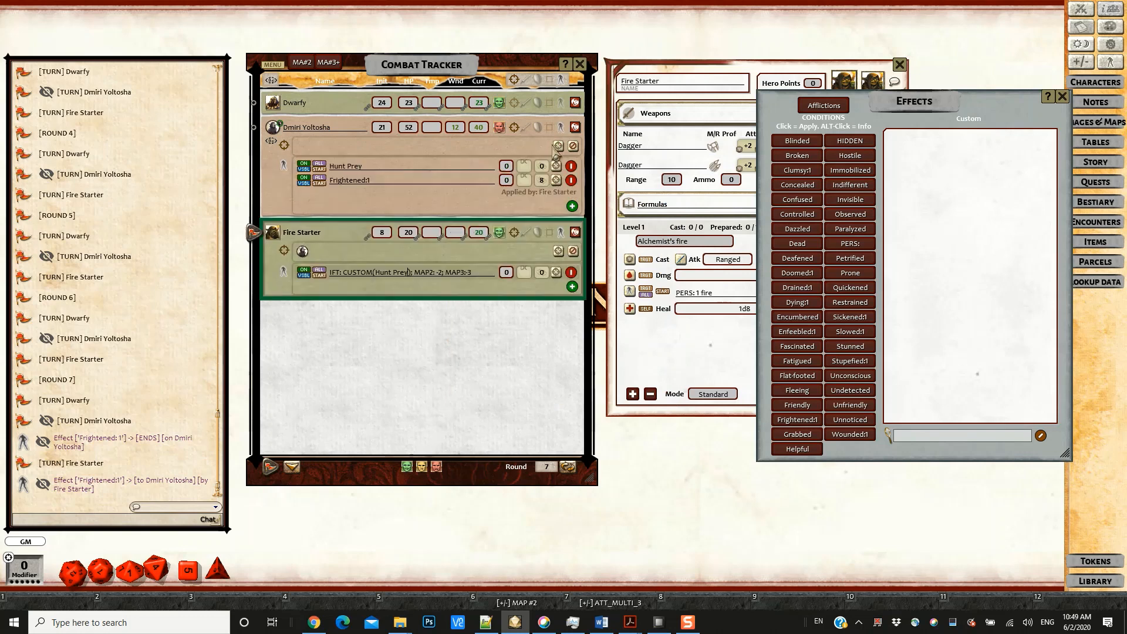
click(396, 182)
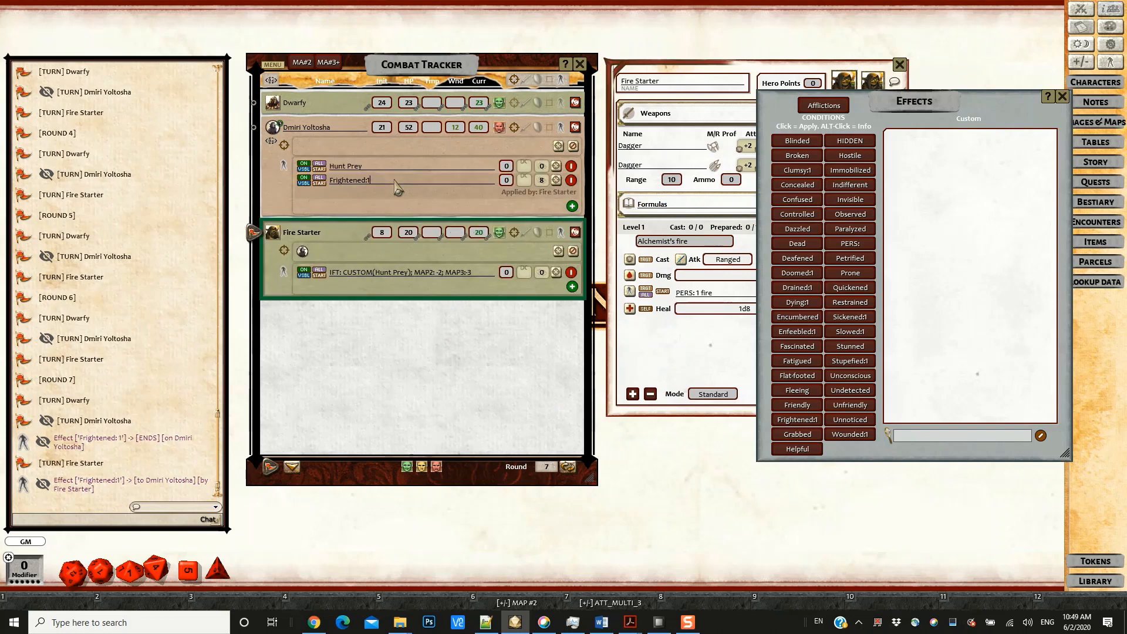